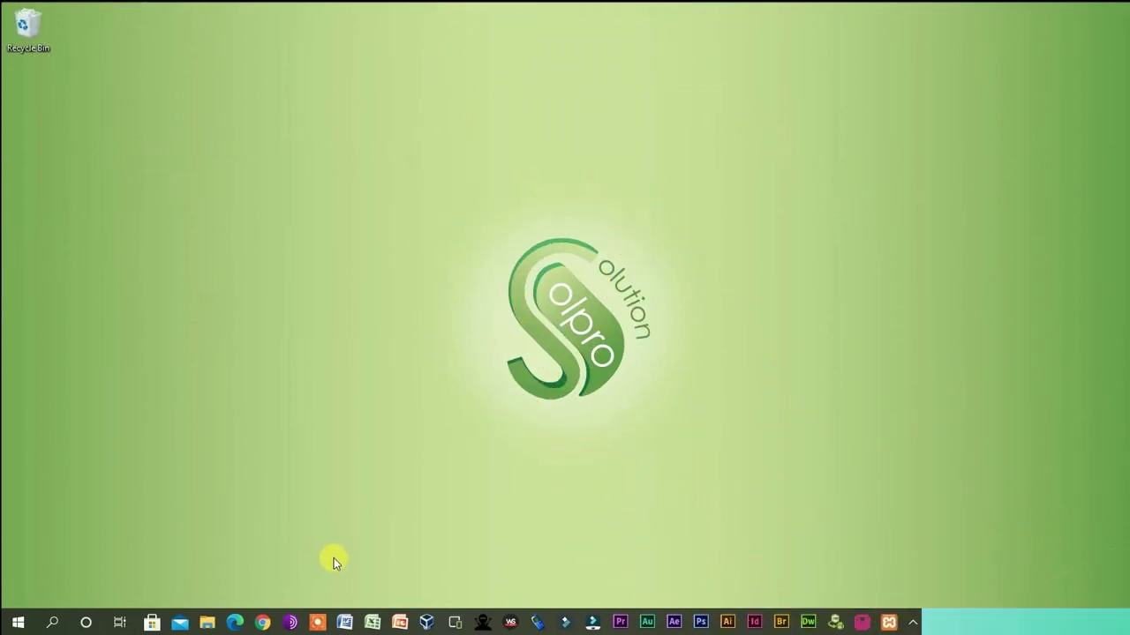
Launch Microsoft Word 2007 from the taskbar to get a blank Document1.
left_click(345, 624)
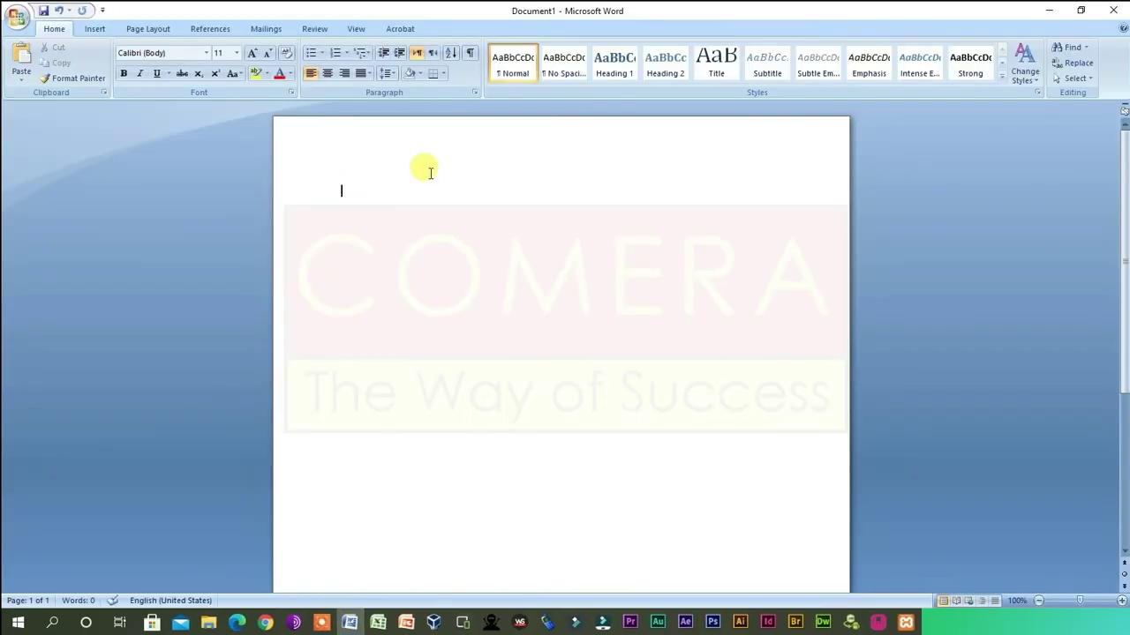
Type *Hello* and _hello_ to autoformat bold and italic text, then delete it.
type(".")
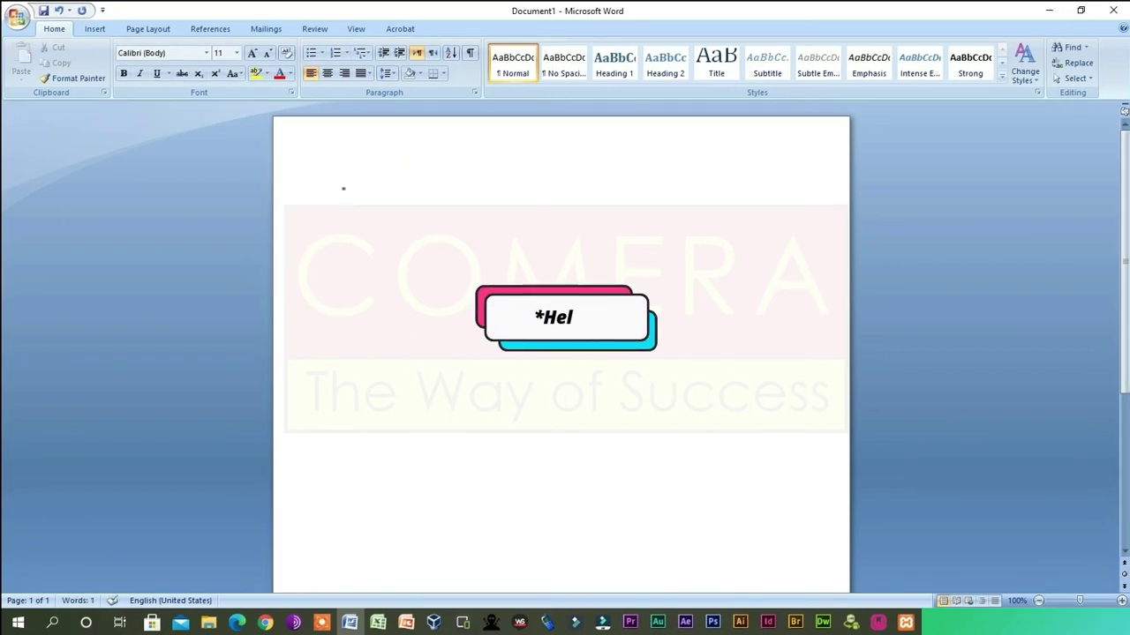
type("Hello")
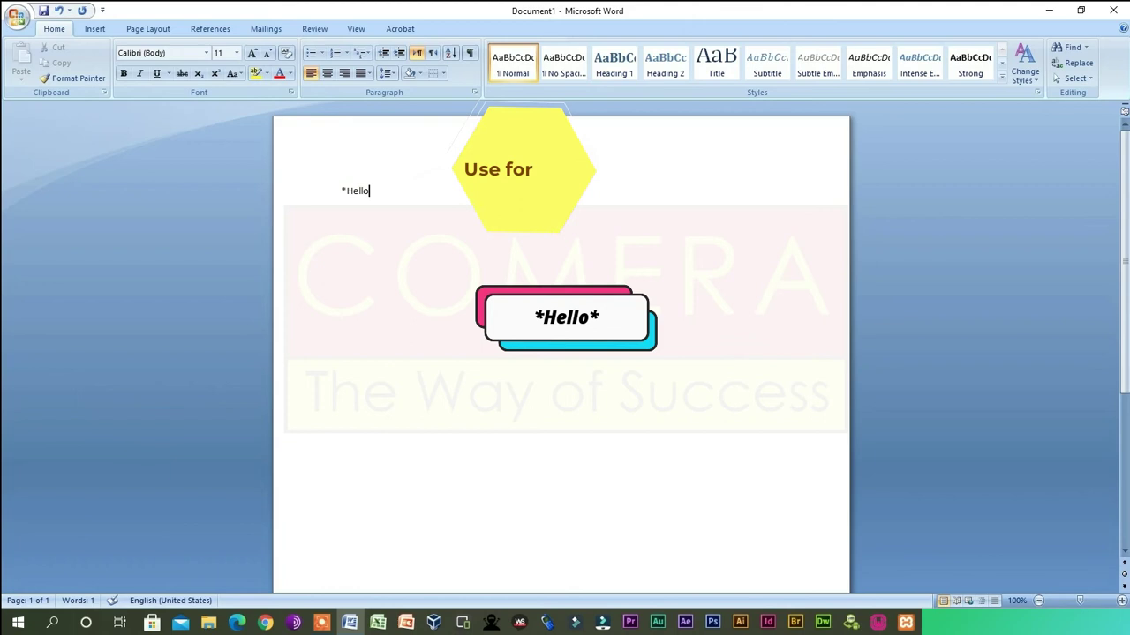
type("*")
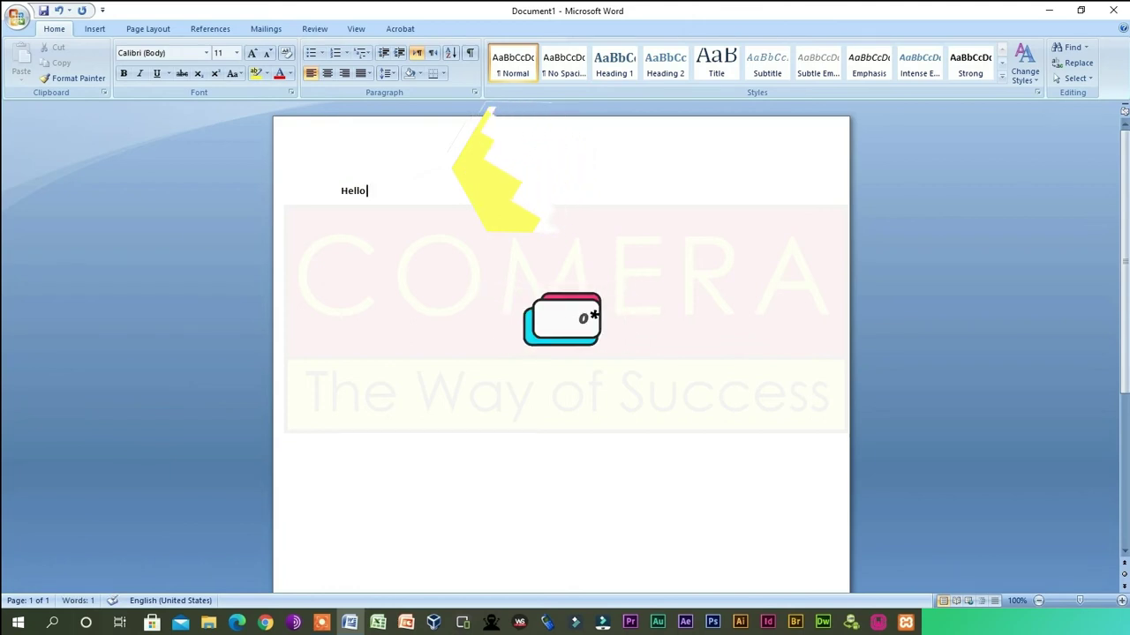
type(" _")
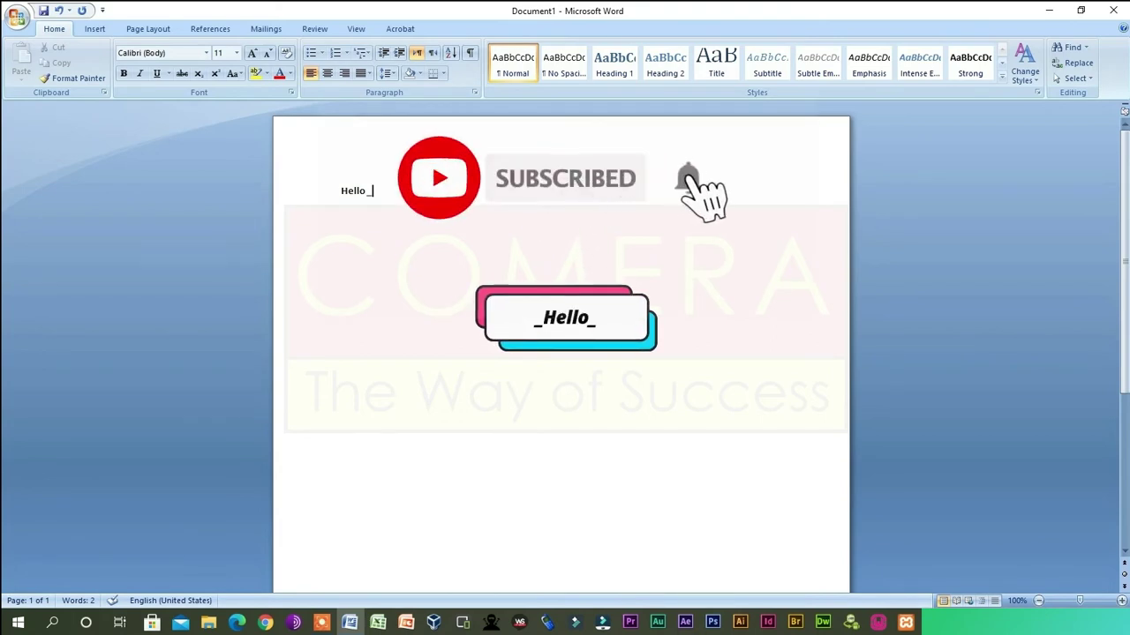
type("hello")
key("BackSpace")
key("BackSpace")
key("BackSpace")
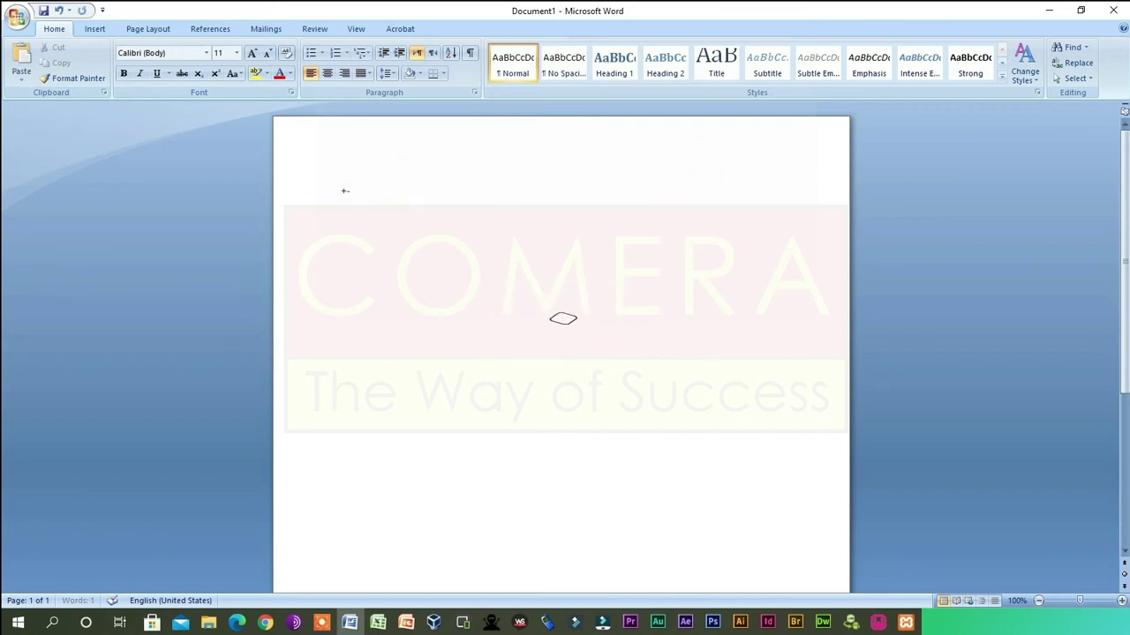
Type a line of plus signs and hyphens and let AutoFormat build a three-cell table.
type("----")
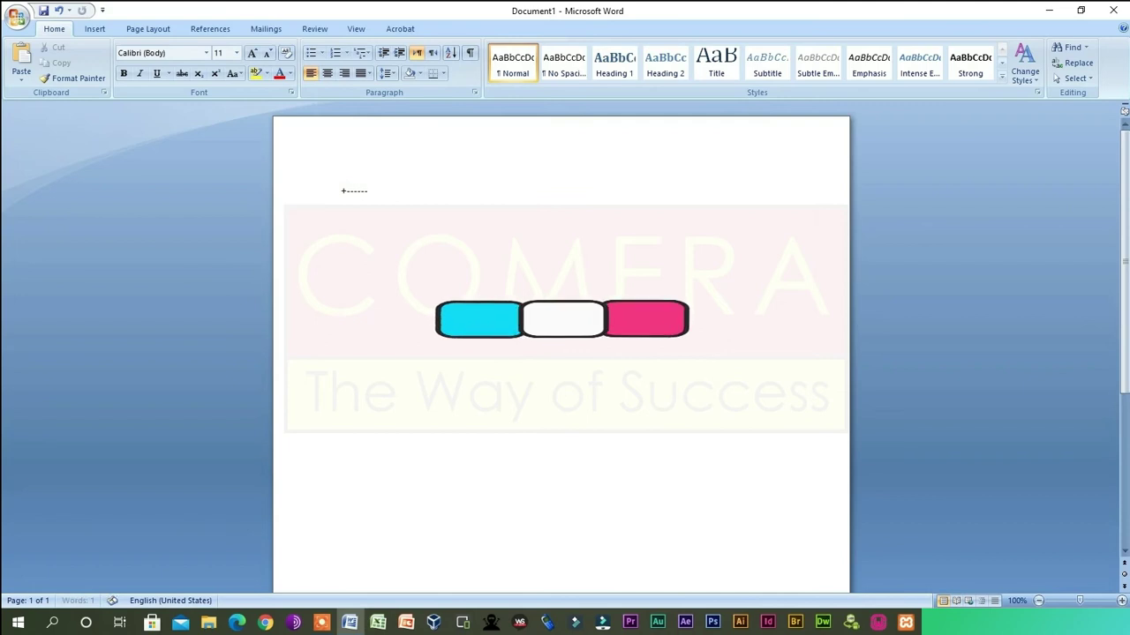
type("------")
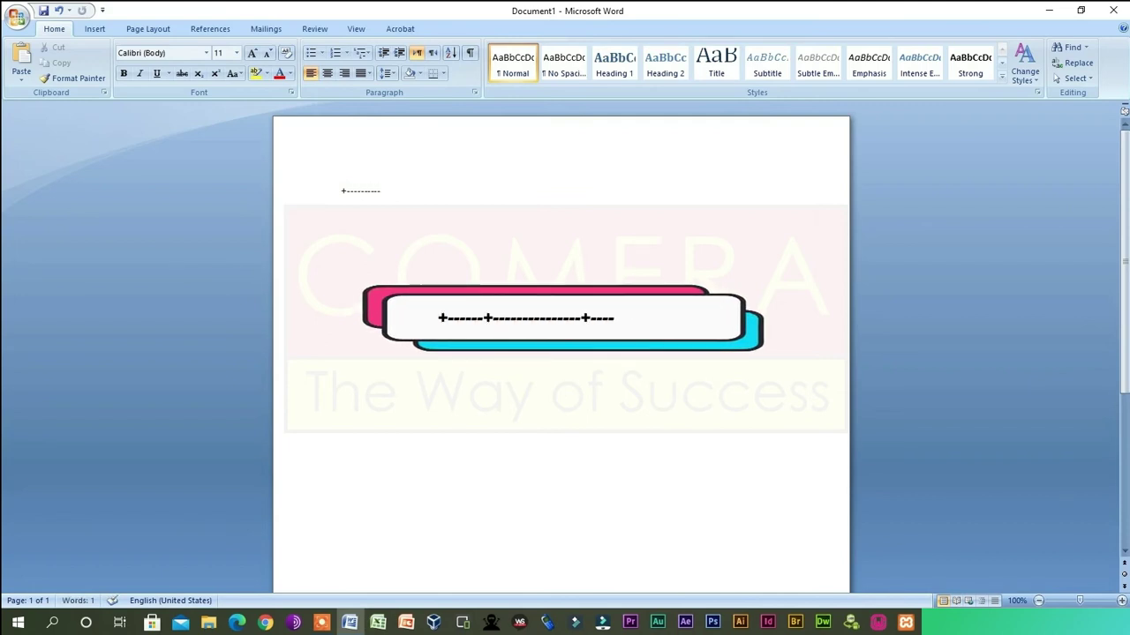
type("+---------------")
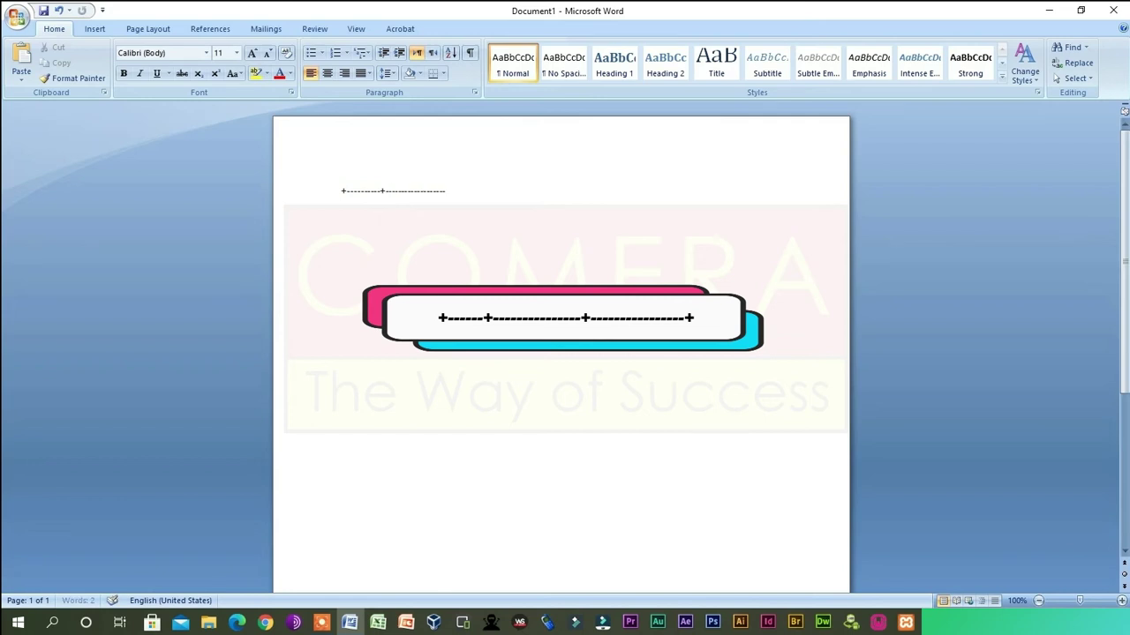
type("+")
type("--")
type("----")
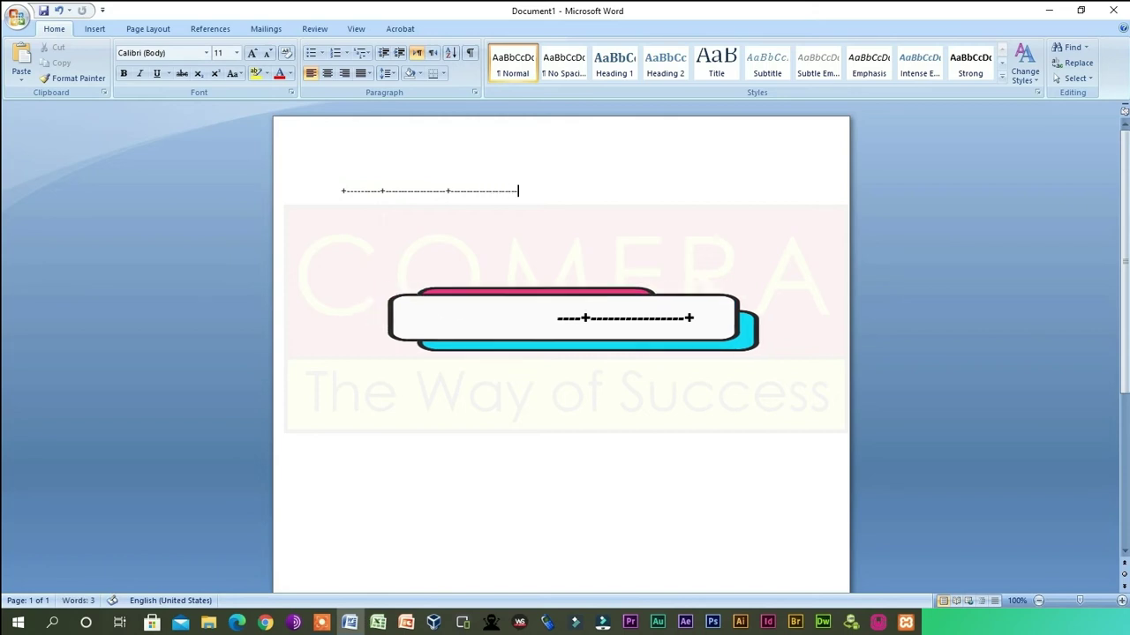
type("+")
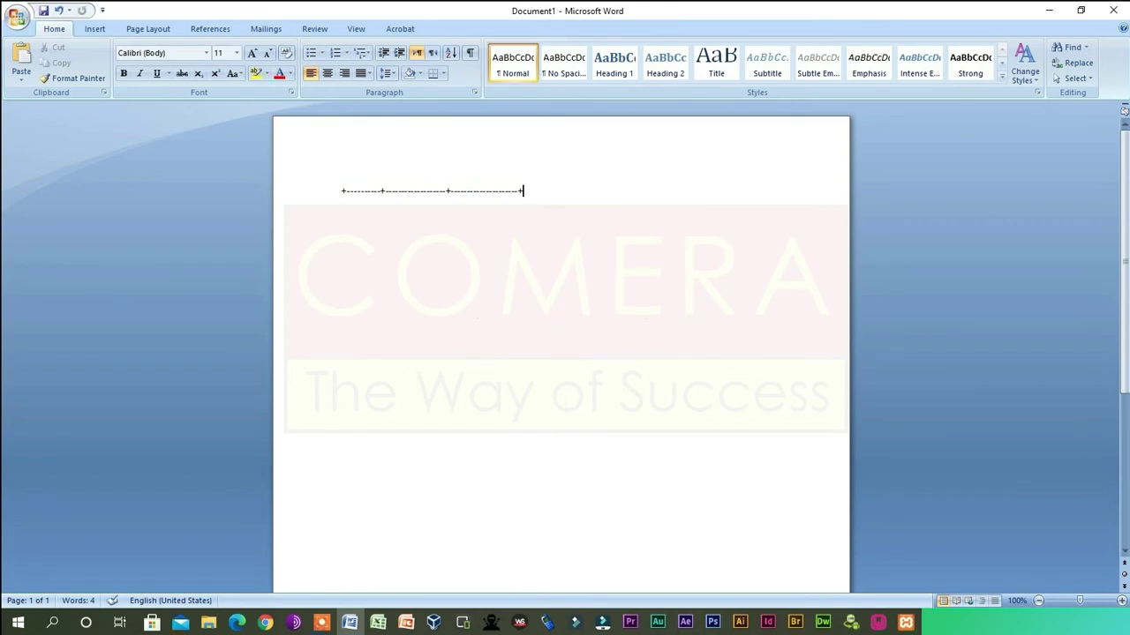
key("Return")
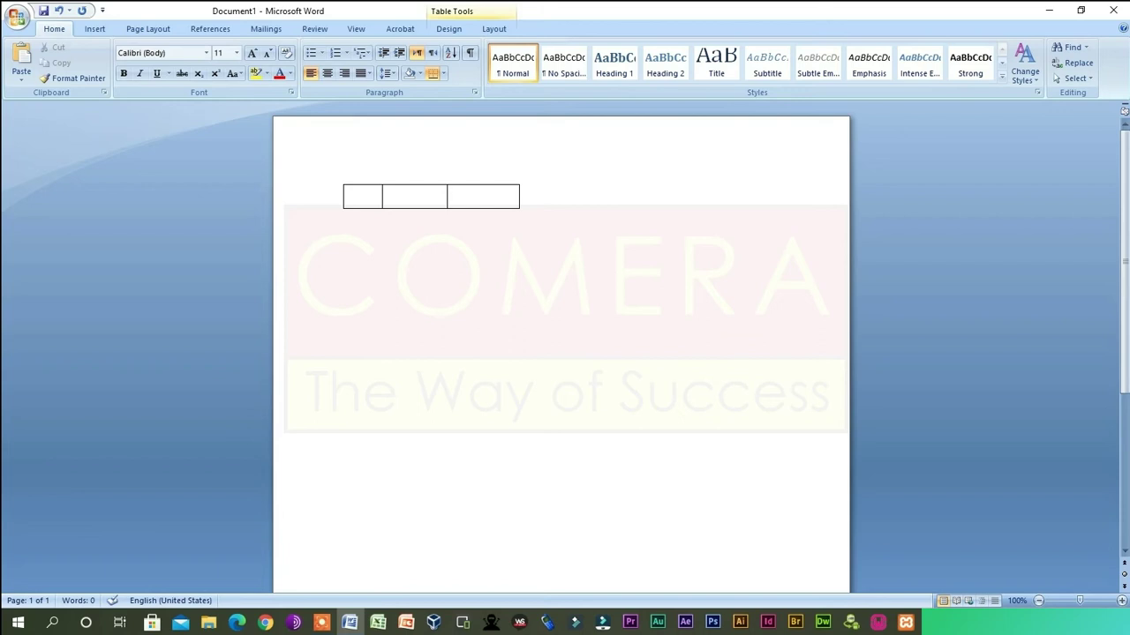
Type sample text into the first cells and tab onward until the table has four rows.
type("Ddgfd")
key("Tab")
type("Gfdggfdgfd")
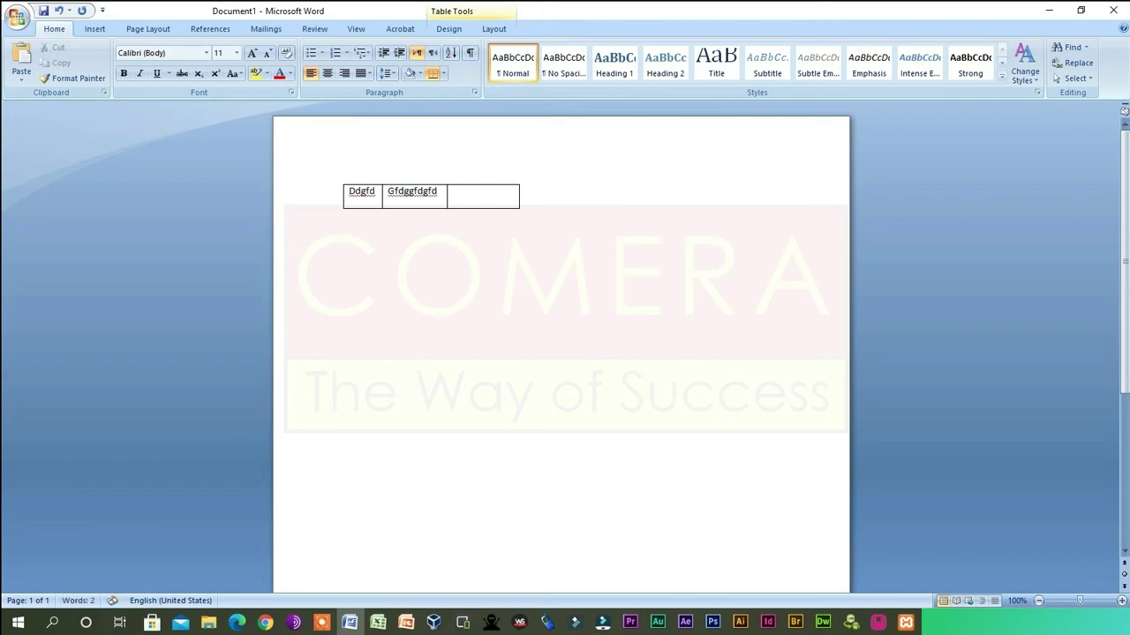
type("dgfdgfdgfdgfd")
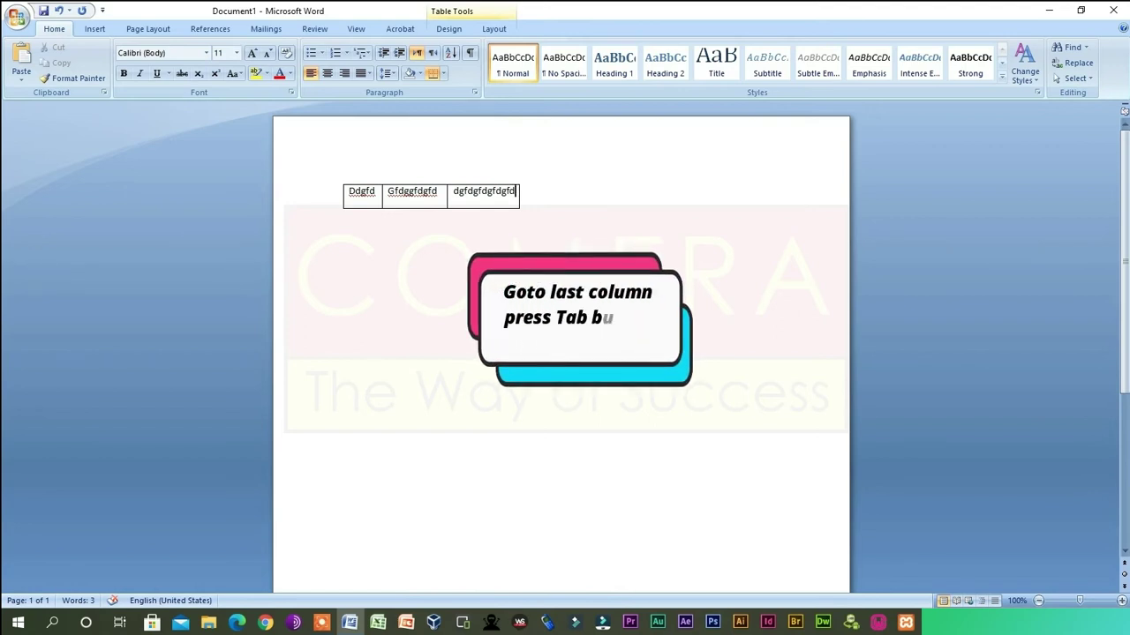
key("Tab")
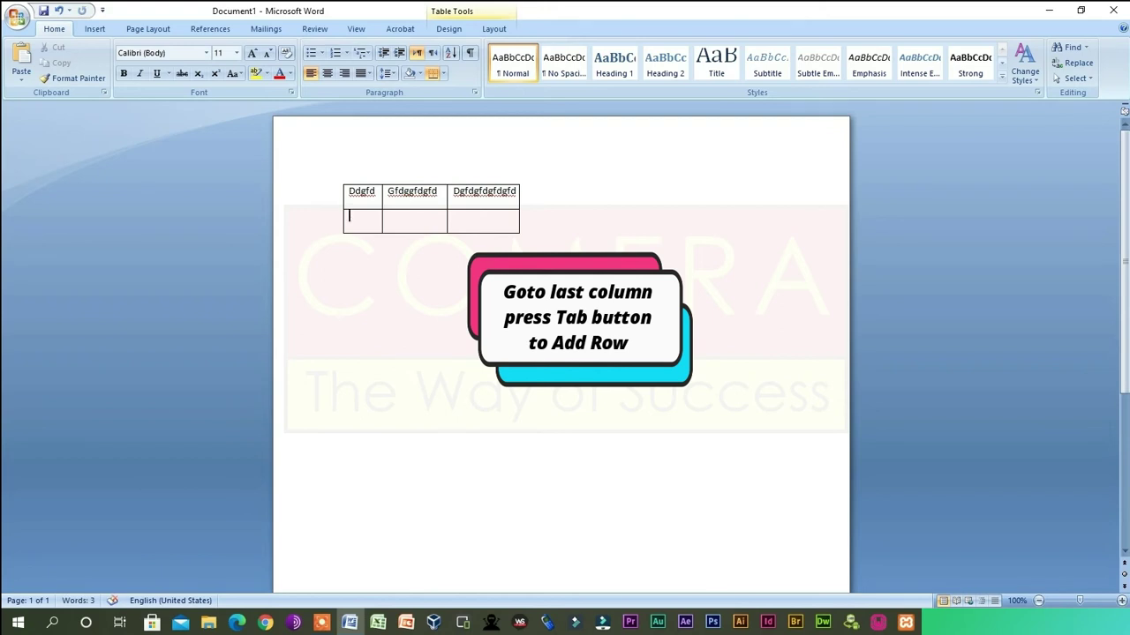
left_click(491, 221)
key("Tab")
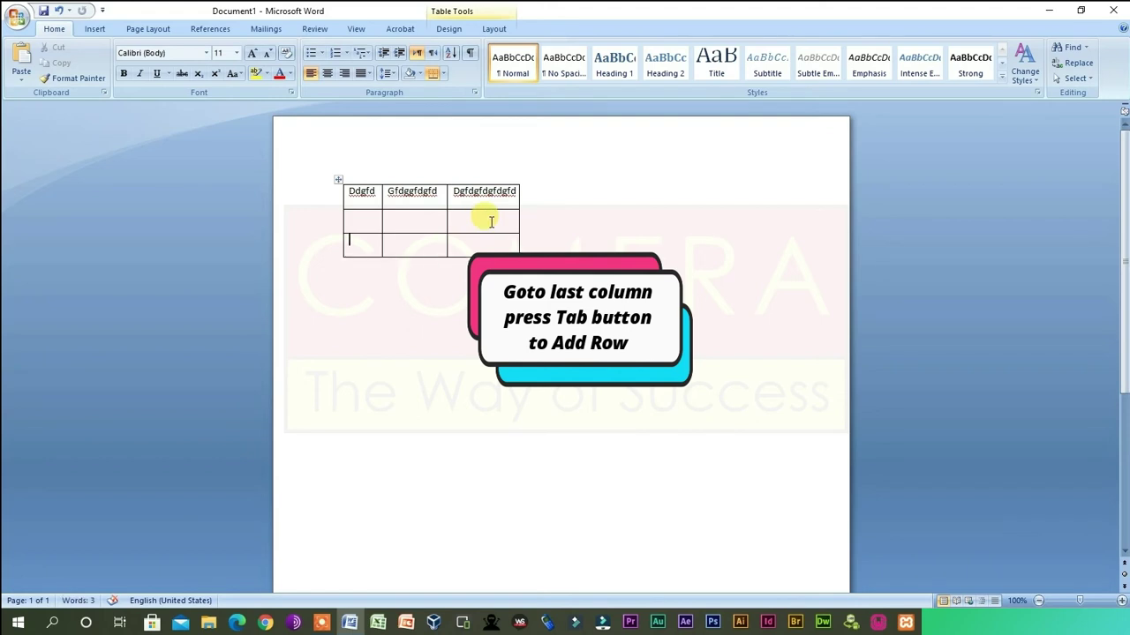
key("Tab")
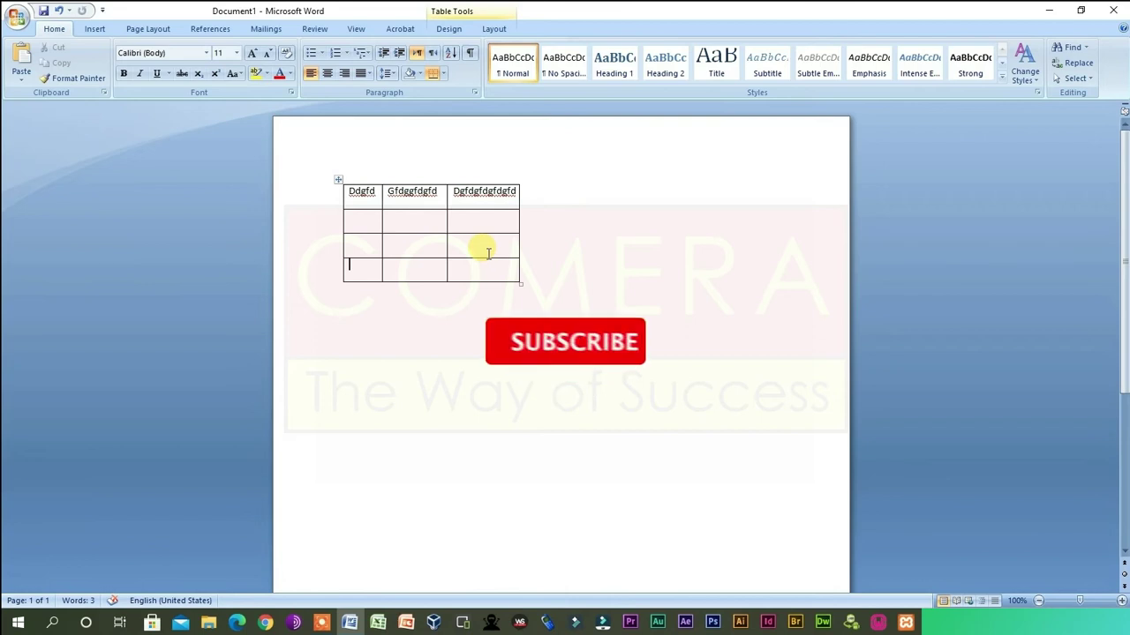
Select the whole table, clear its text, and move to the line below.
key("ctrl+a")
key("Delete")
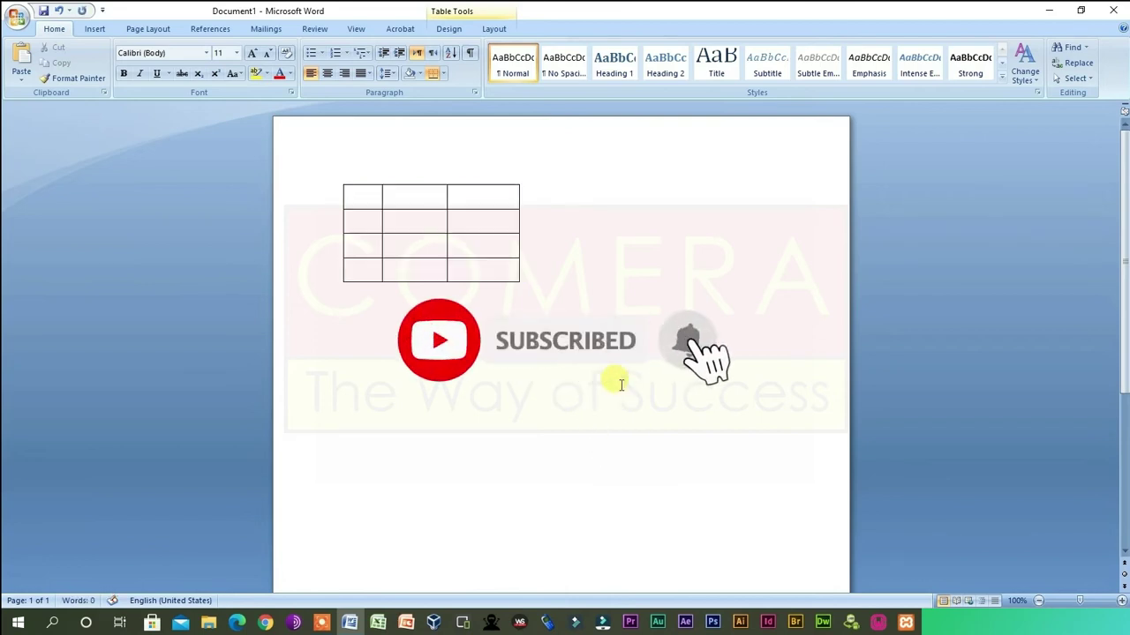
key("Down")
key("Down")
key("Down")
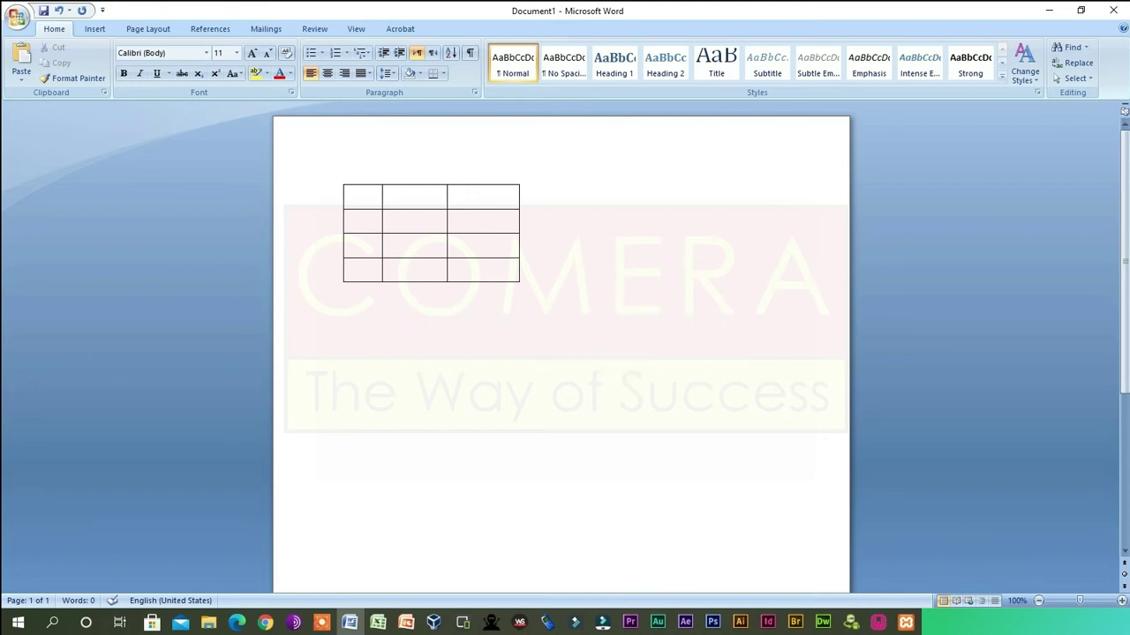
Create solid, thin and dotted border lines from ___, --- and *** shortcuts.
type("___")
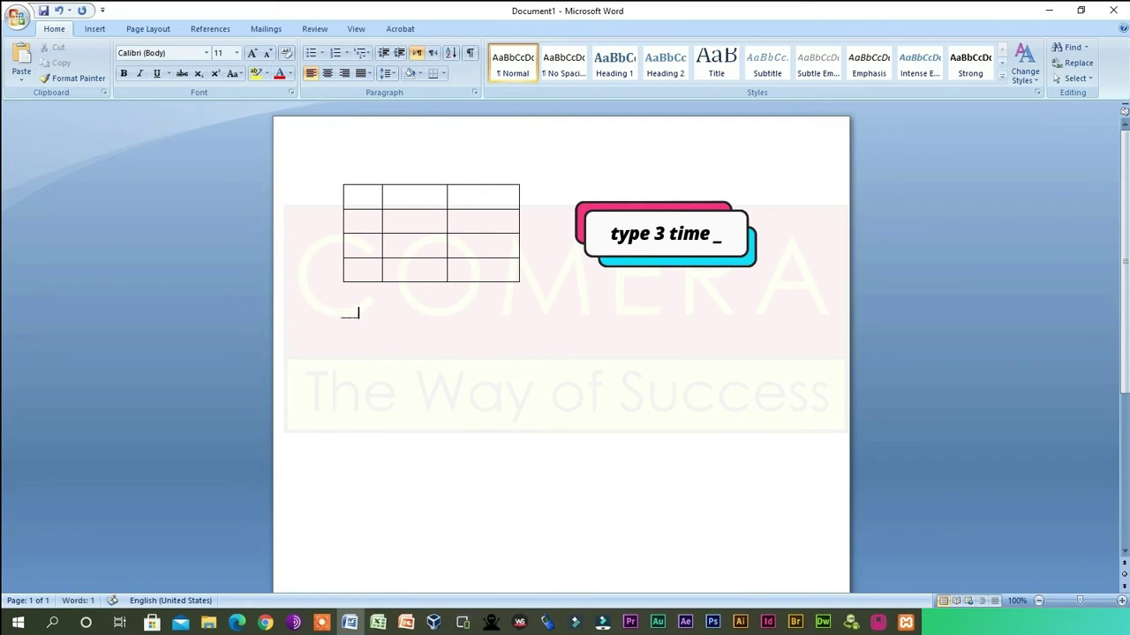
key("Return")
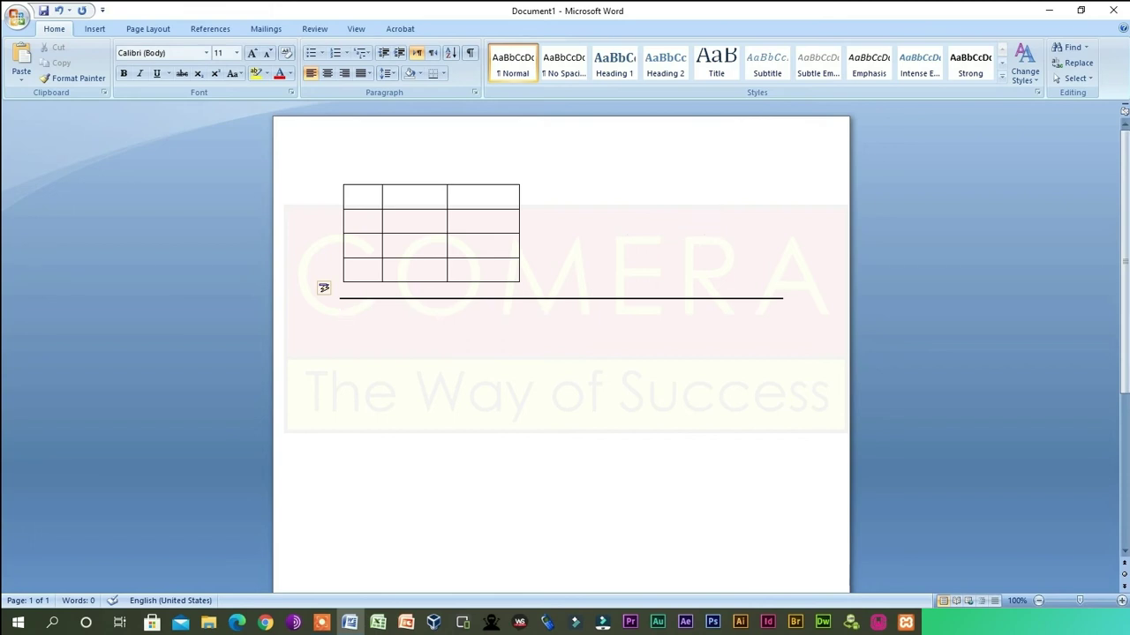
type("-")
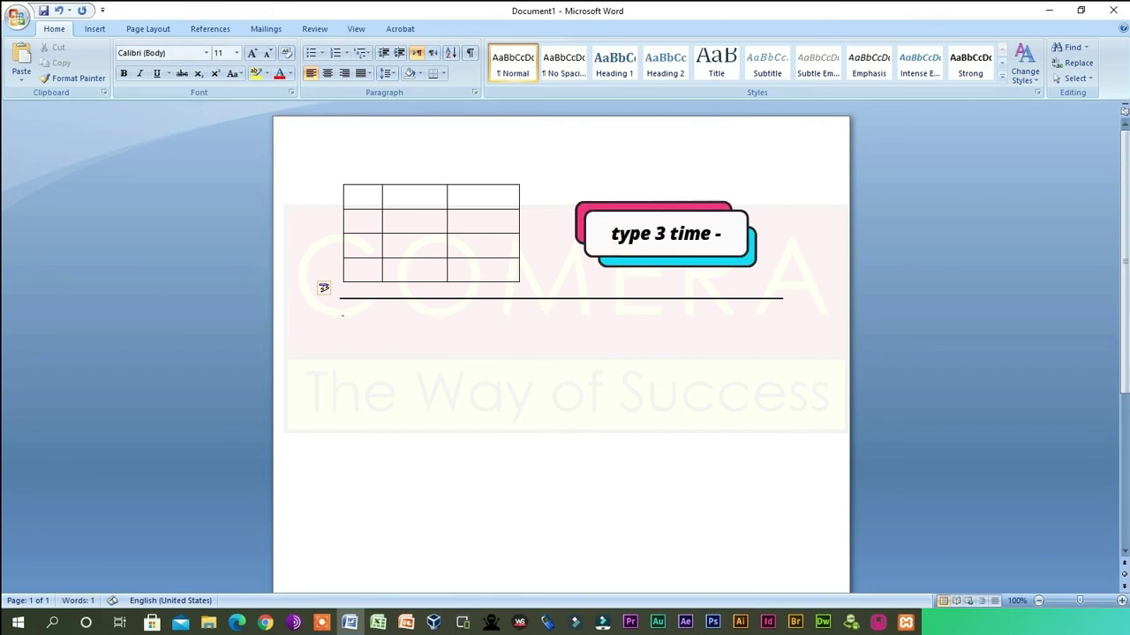
type("--")
key("Return")
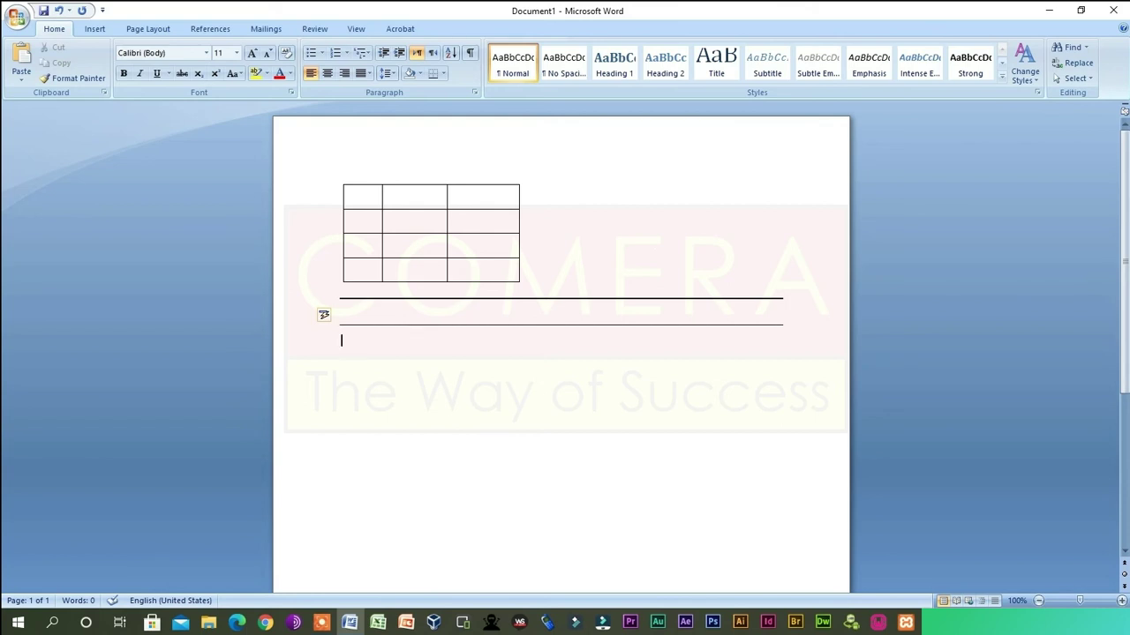
type("***")
key("Return")
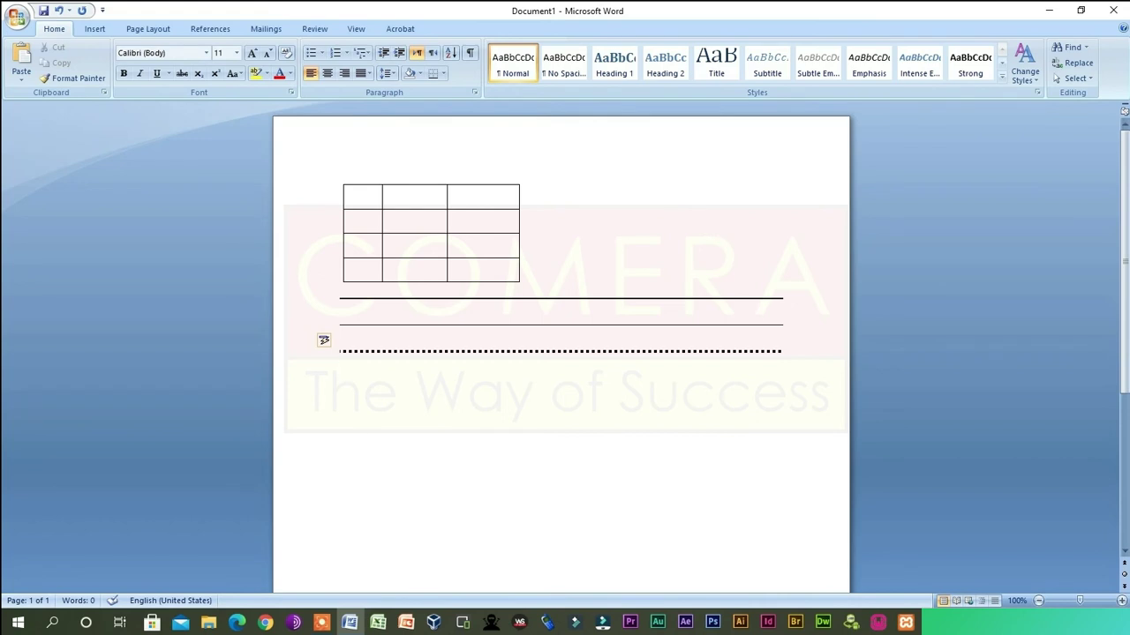
Add heavy, wavy and double border lines with ###, ~~~ and ===, then select all.
type("#")
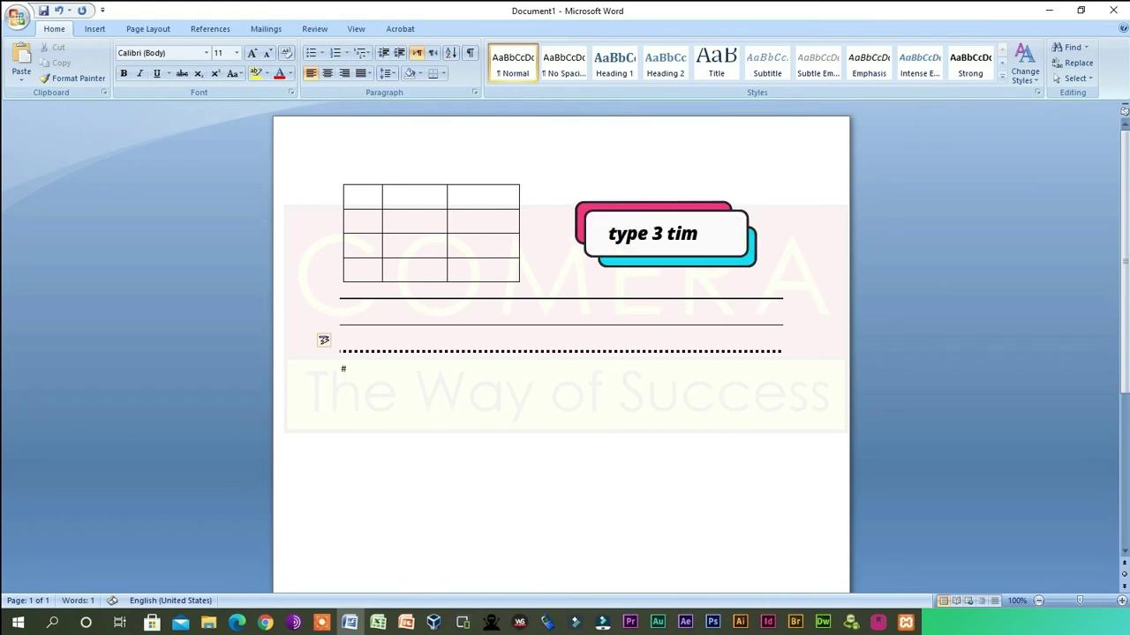
type("##")
key("Return")
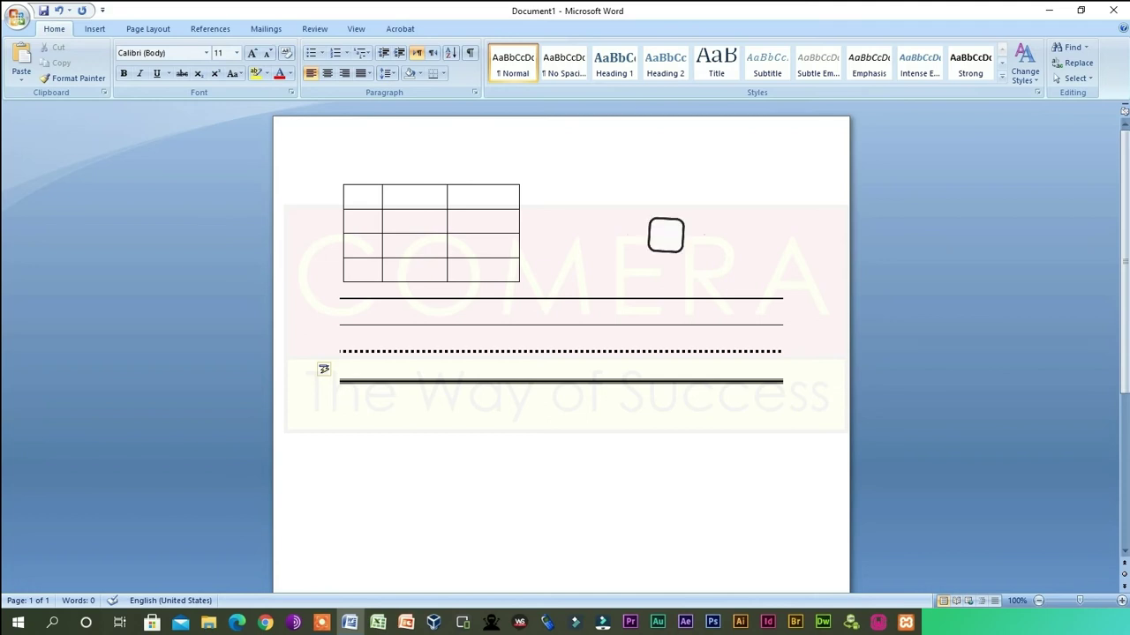
type("~~~")
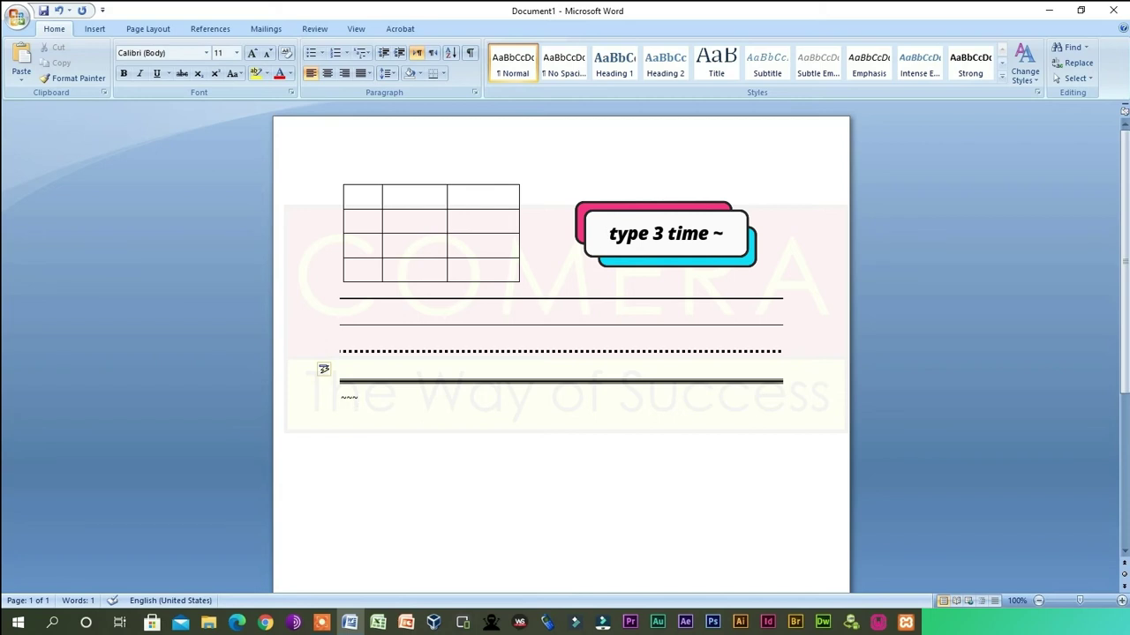
key("Return")
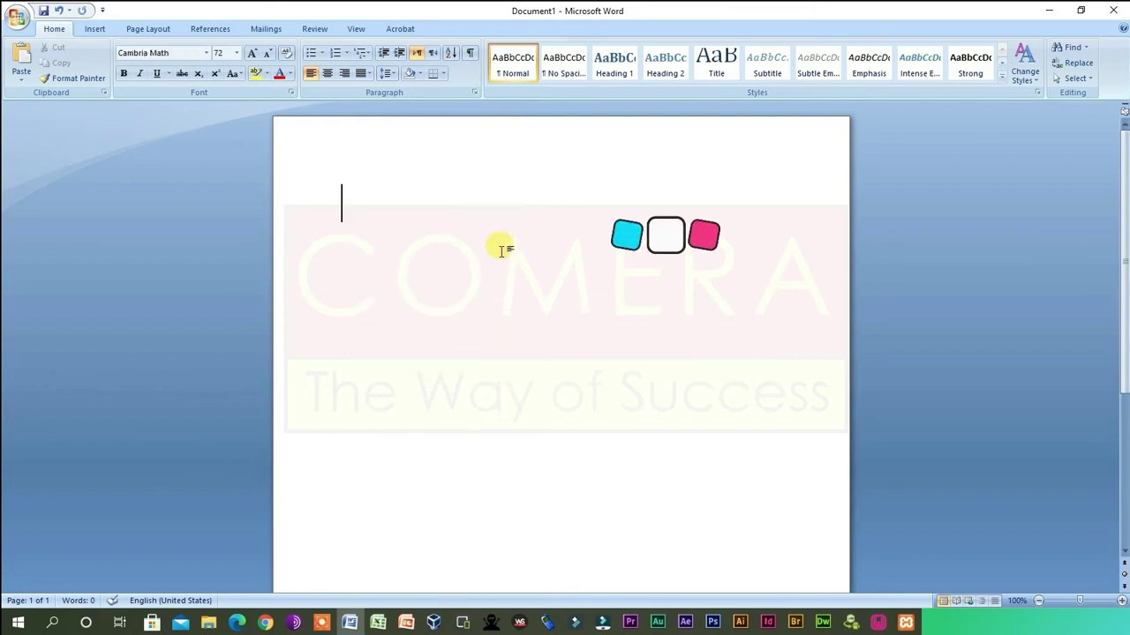
type("===")
key("Return")
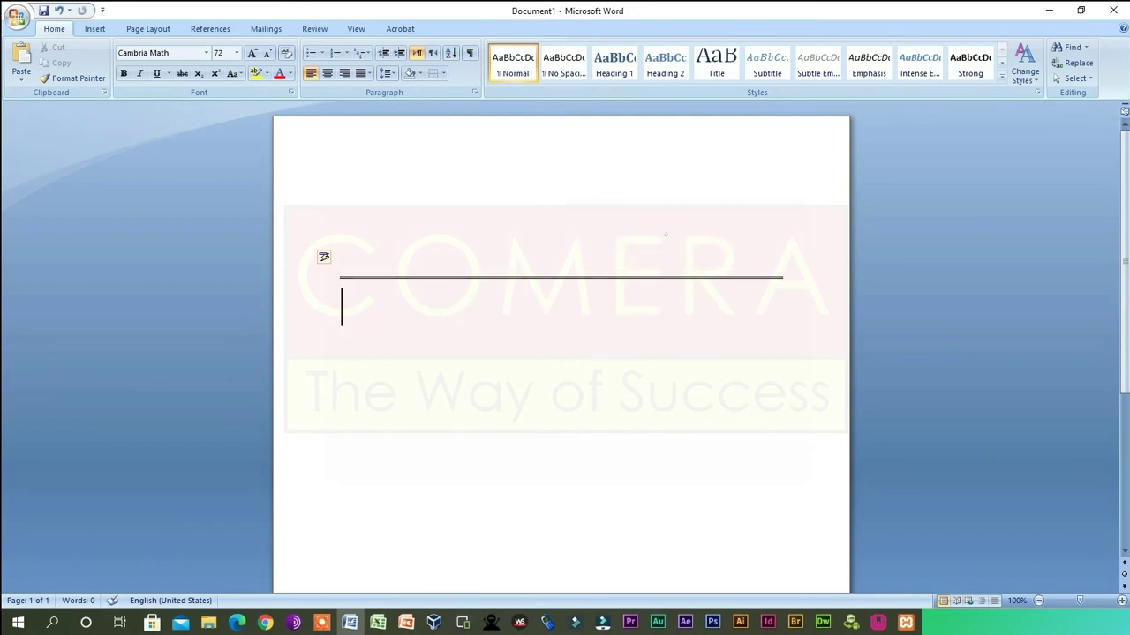
key("ctrl+a")
Clear the page and type 1 1/2 and 2 1/2 to get 1½ and 2½.
key("Delete")
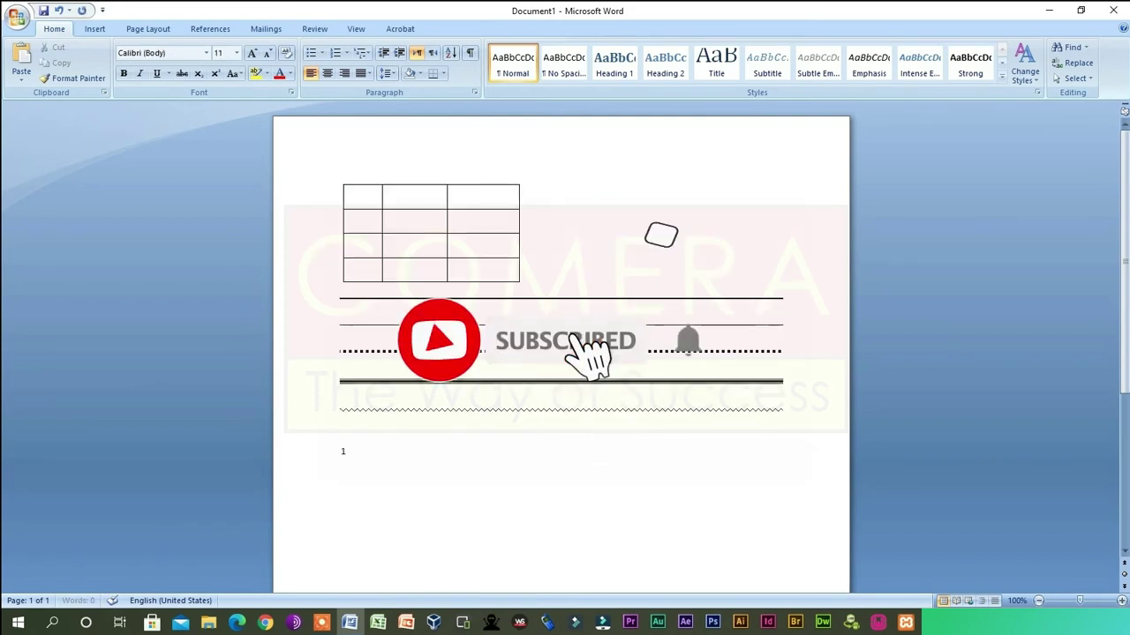
type(" 1")
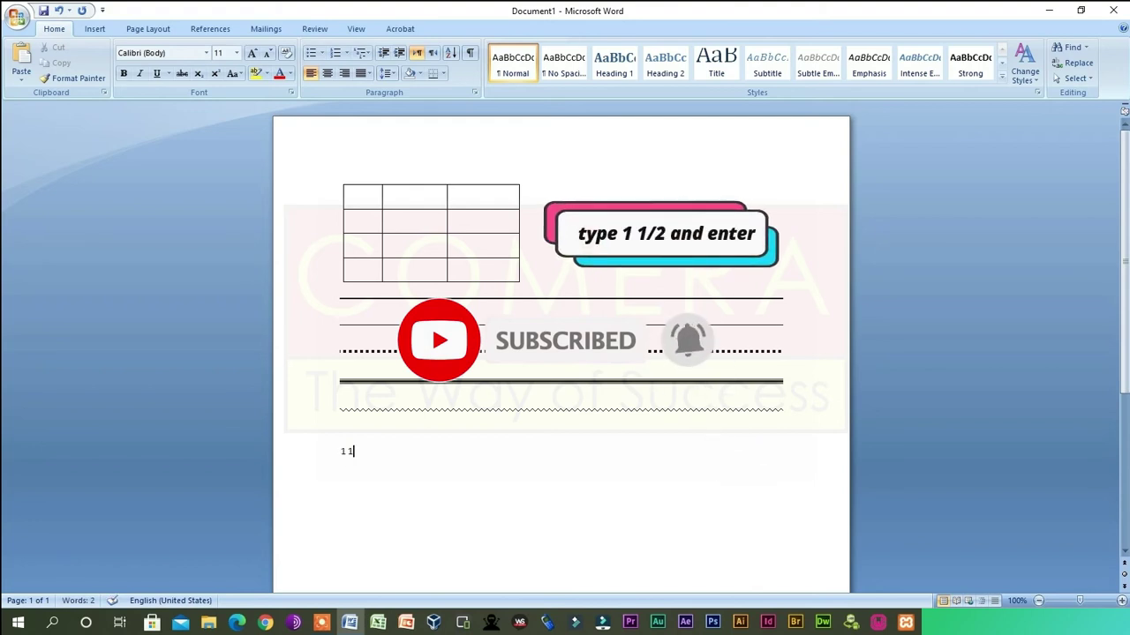
type("/2")
key("Return")
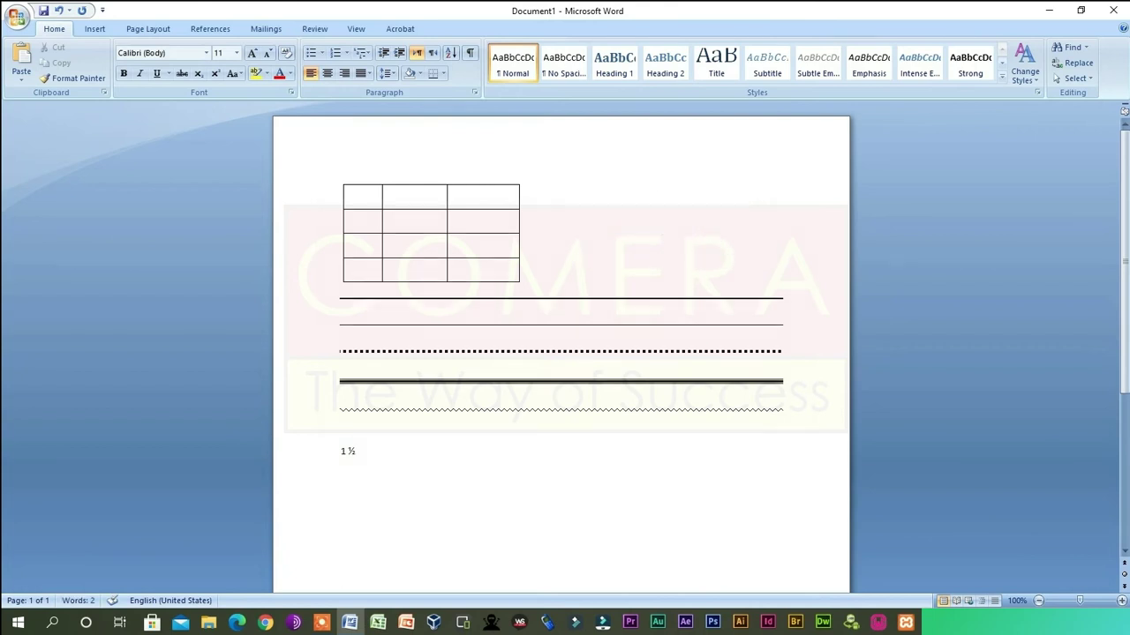
type("2 1")
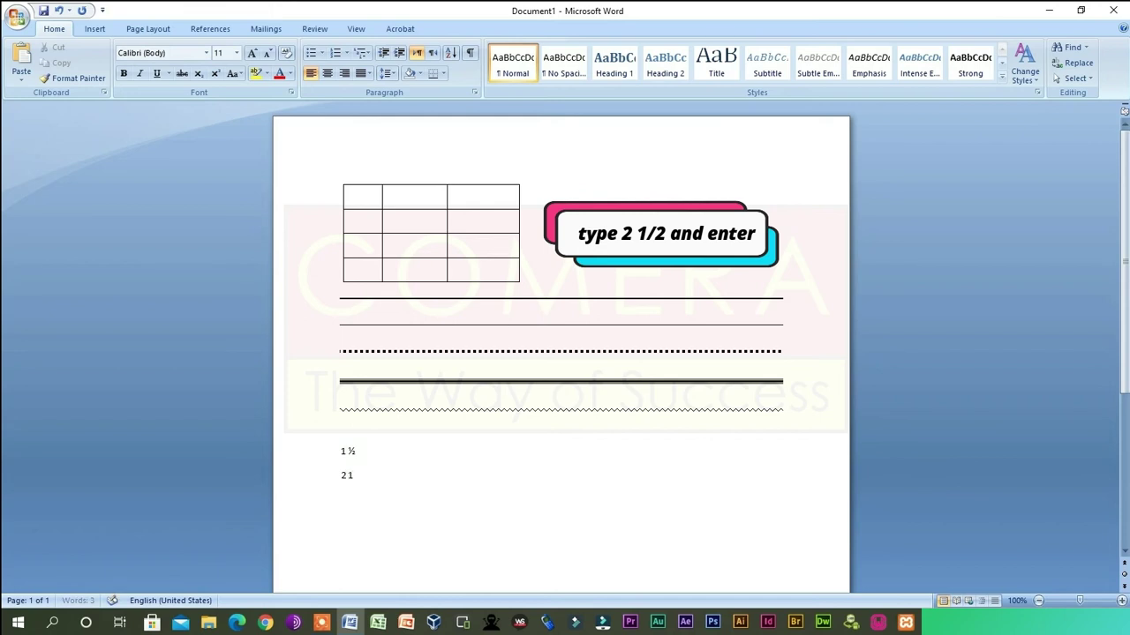
type("/2")
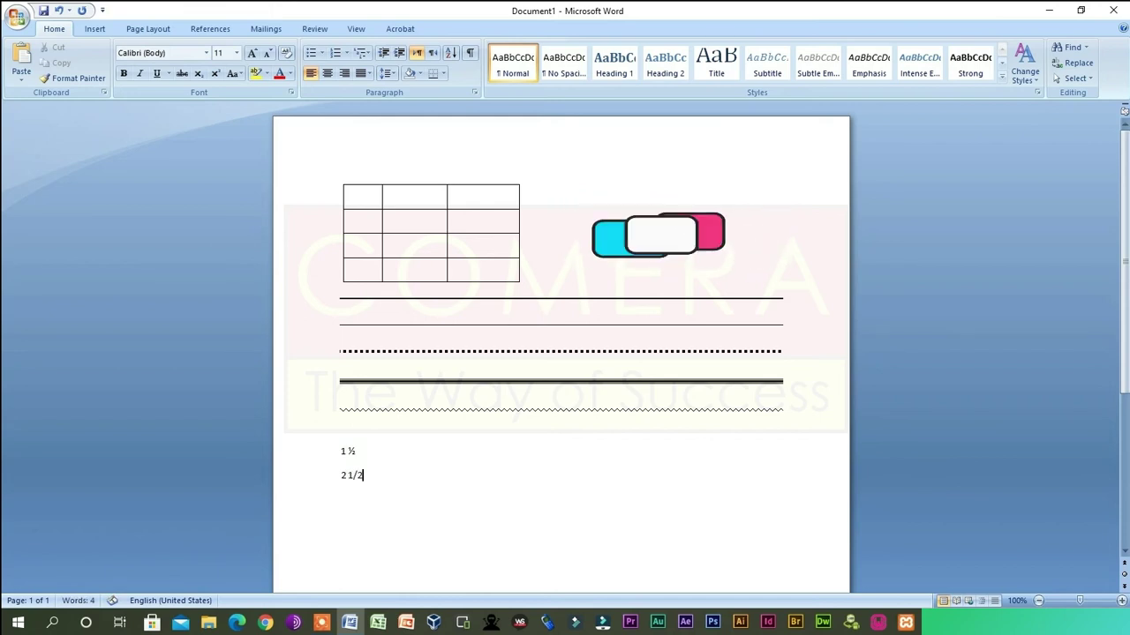
key("Return")
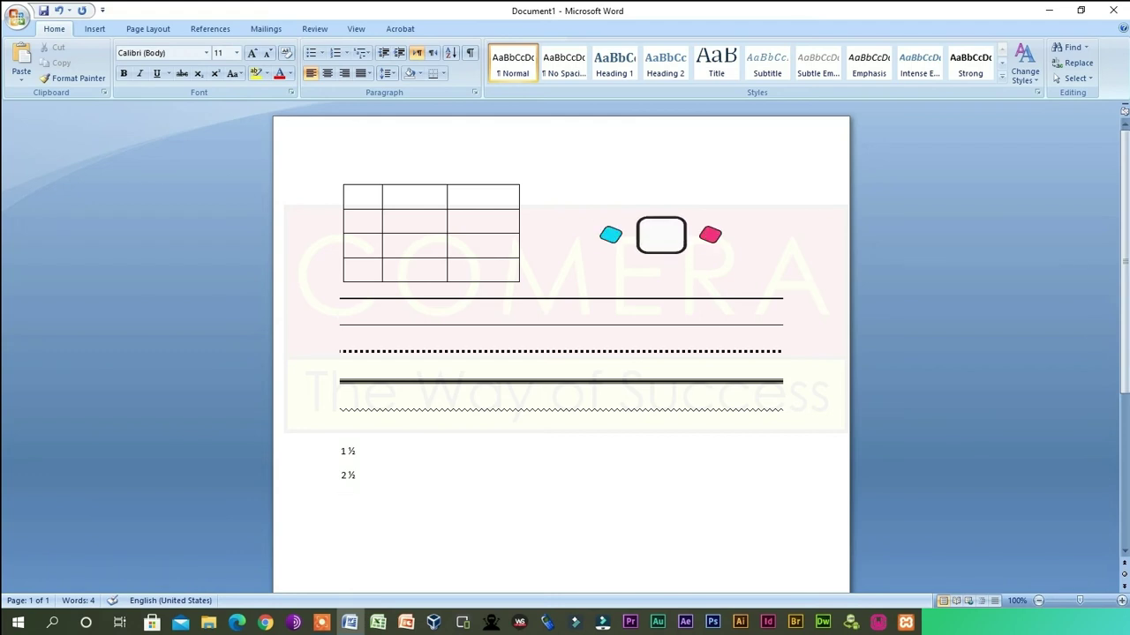
Type -->, <--, ==>, <== and <=> to get →, ←, bold arrows and ⇔.
type("-->")
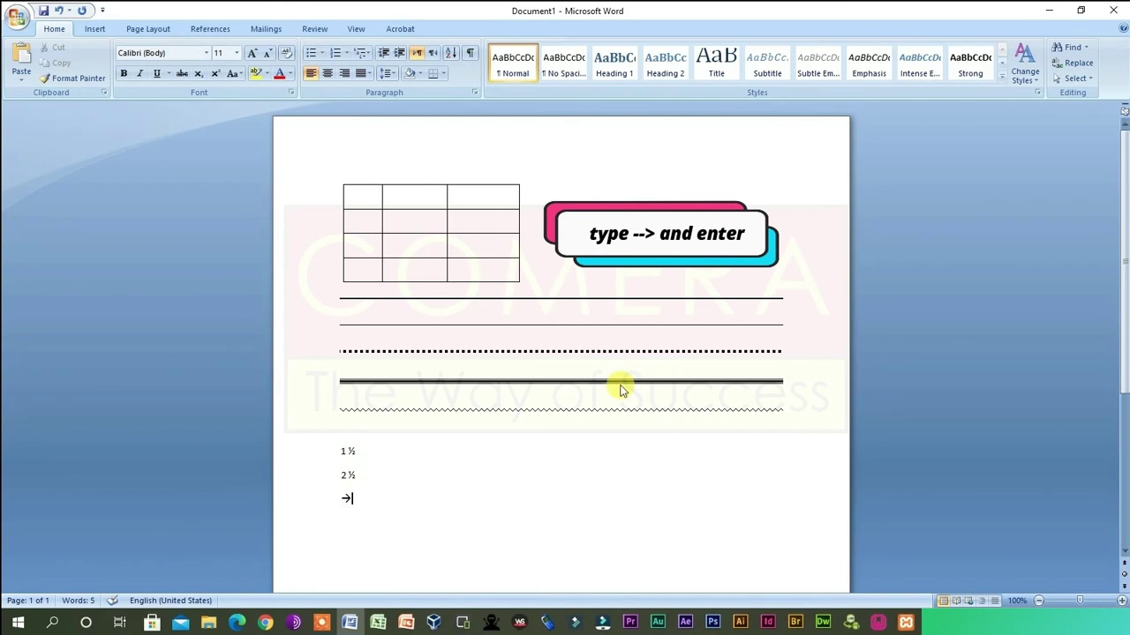
key("Return")
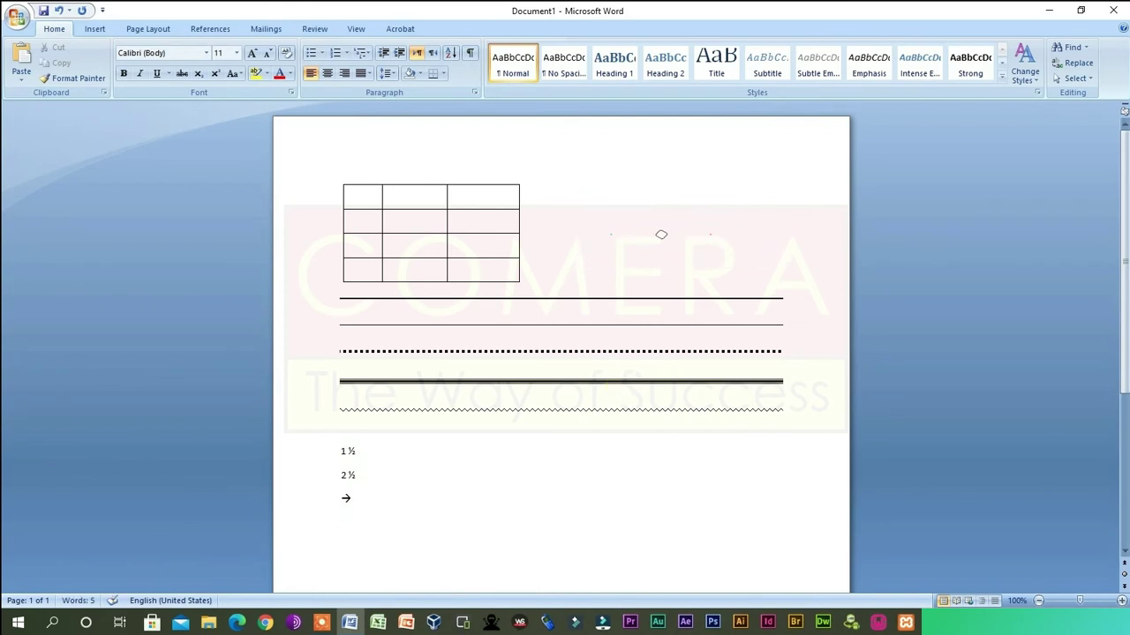
type("<")
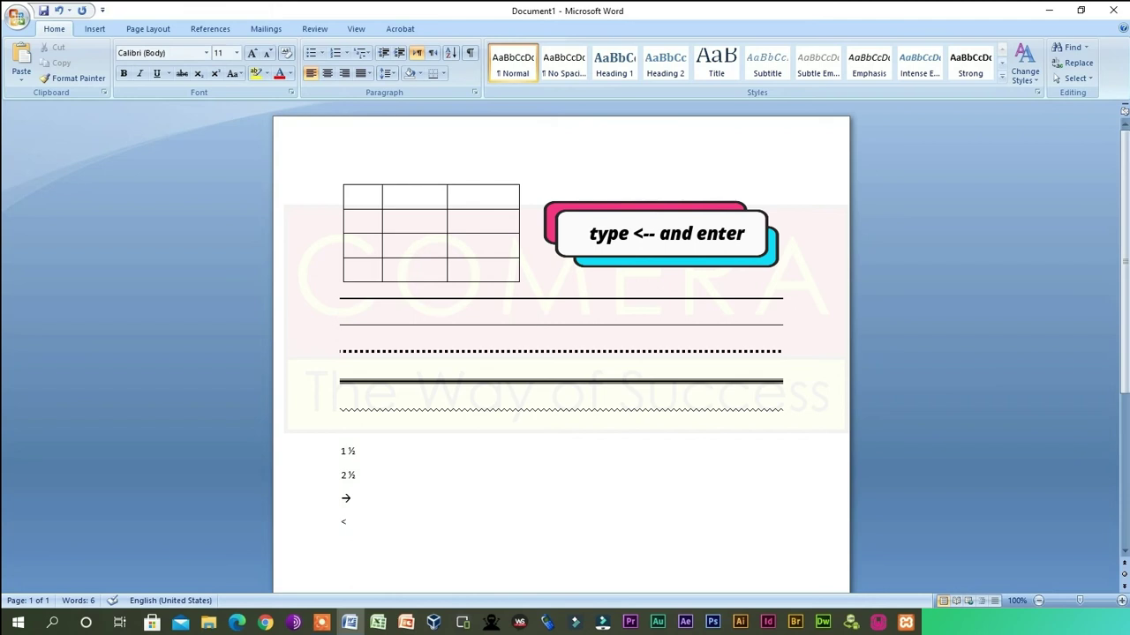
type("-")
key("Return")
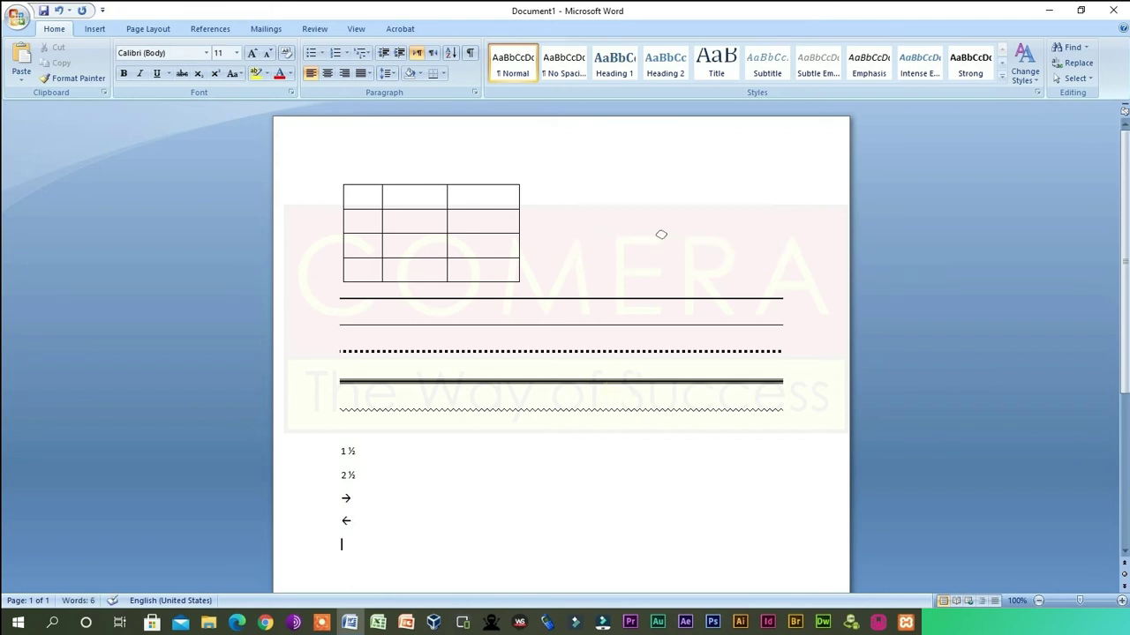
type("==>")
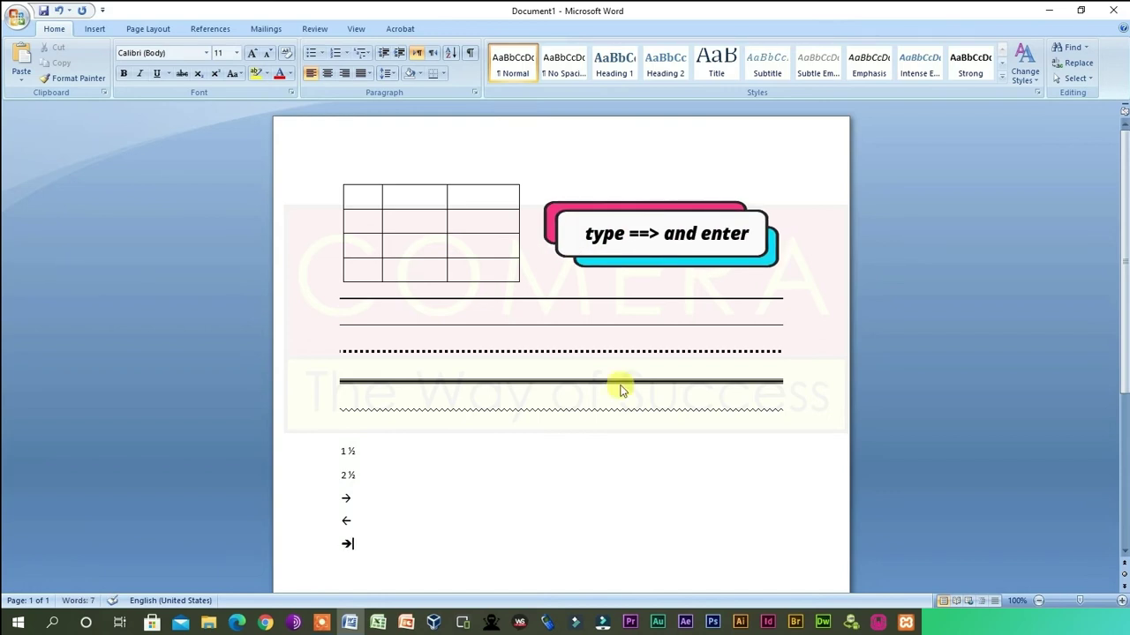
key("Return")
type("<")
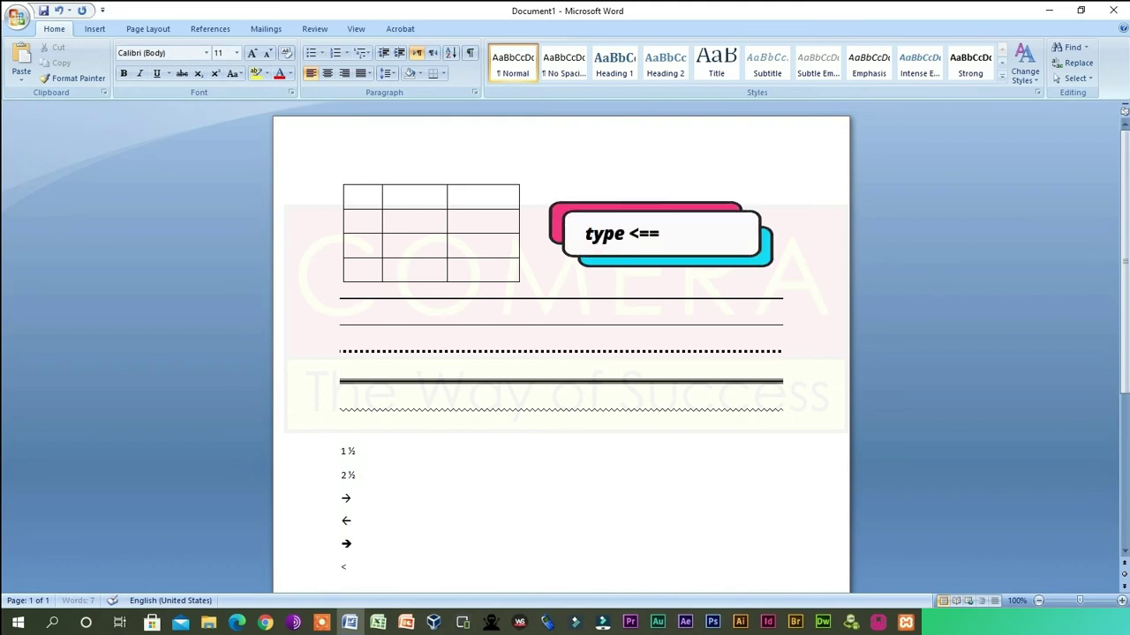
type("=")
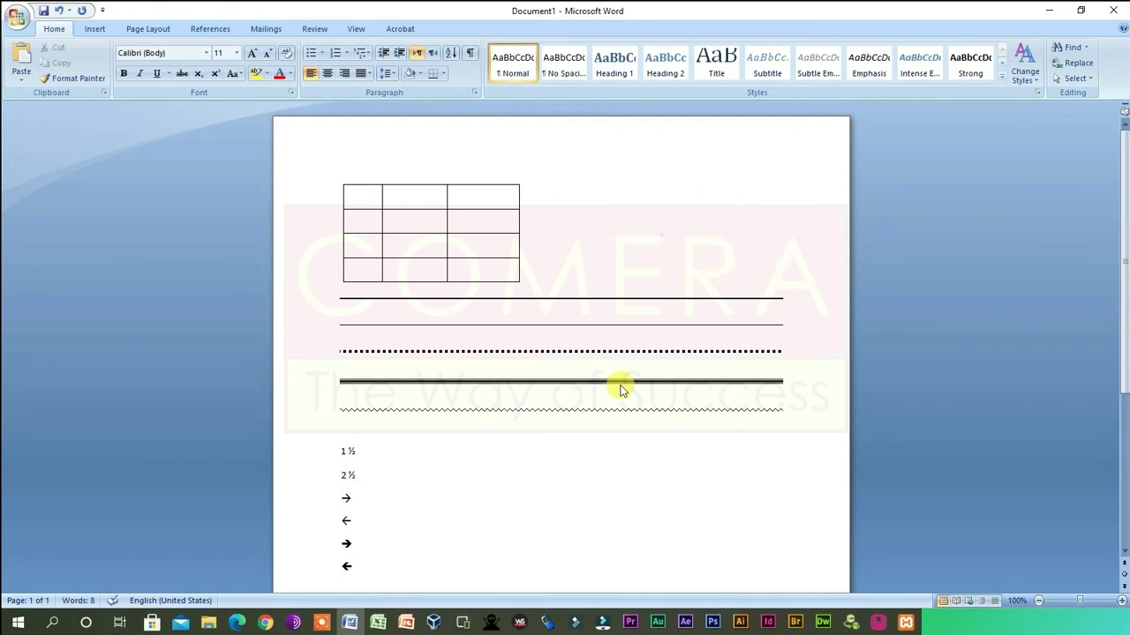
type("<=")
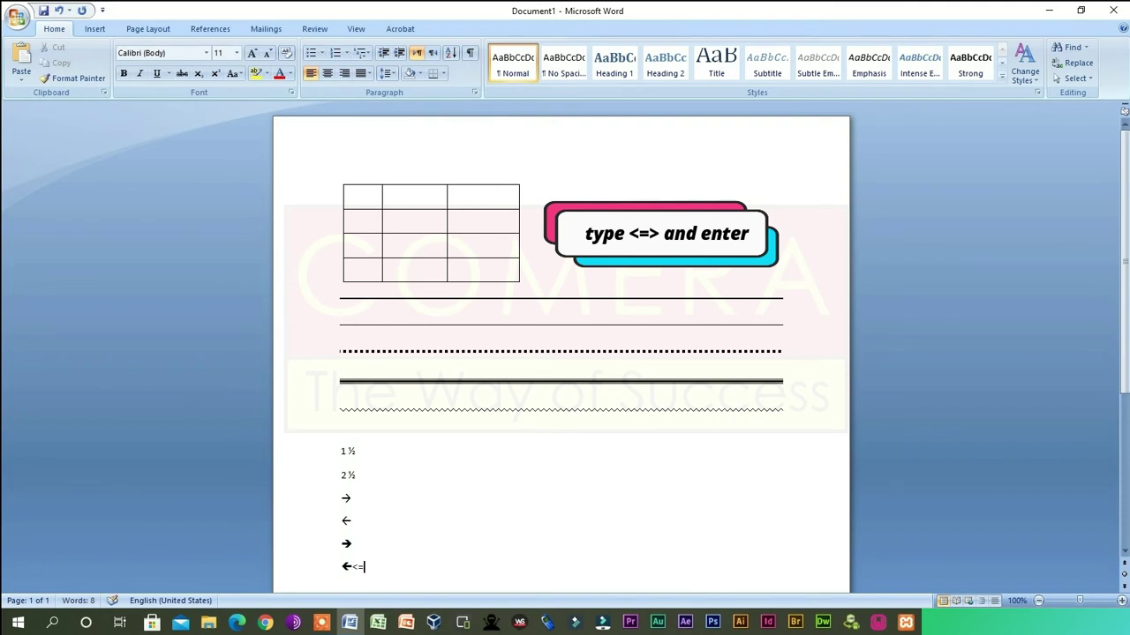
type(">")
key("Return")
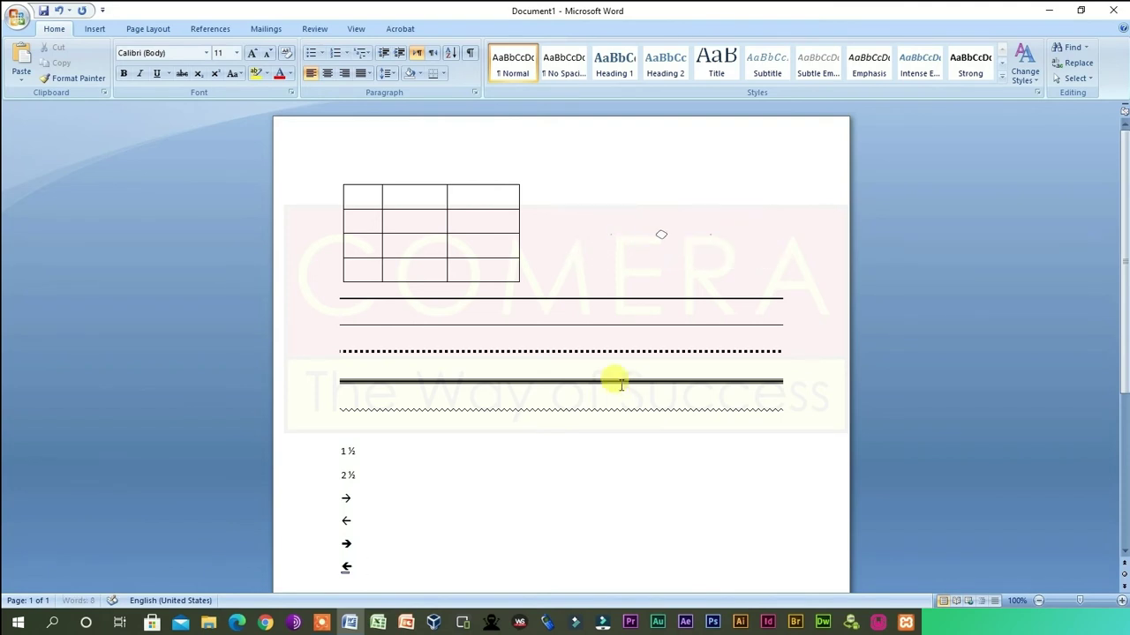
key("Return")
type("<=>")
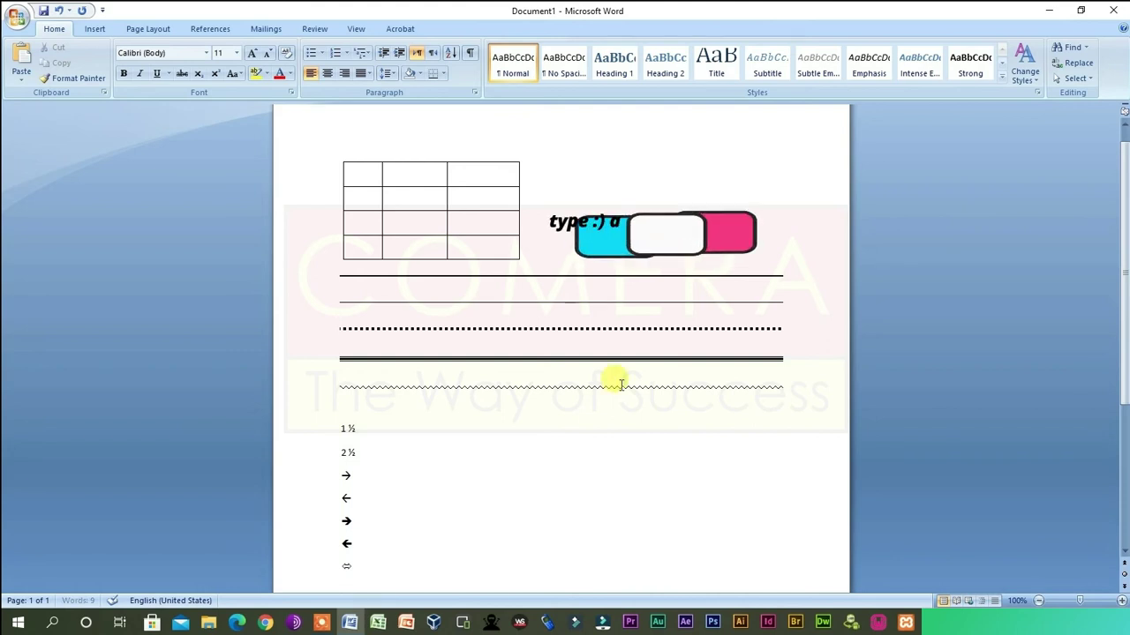
Type :) and :( on separate lines to get smiley and sad face symbols.
type(":")
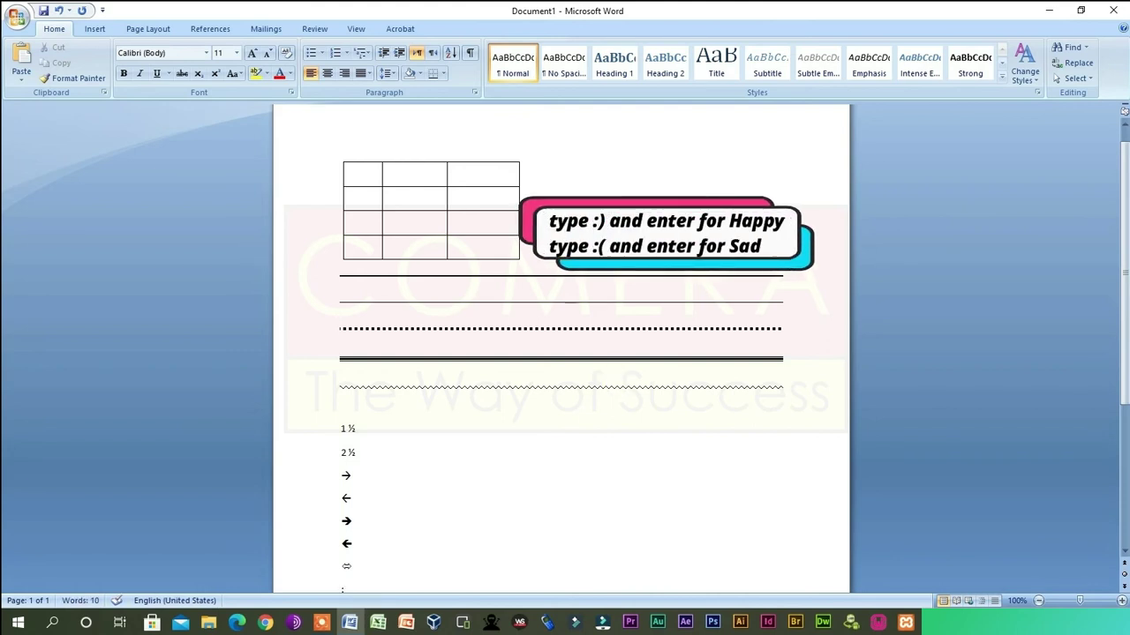
type(")")
key("Return")
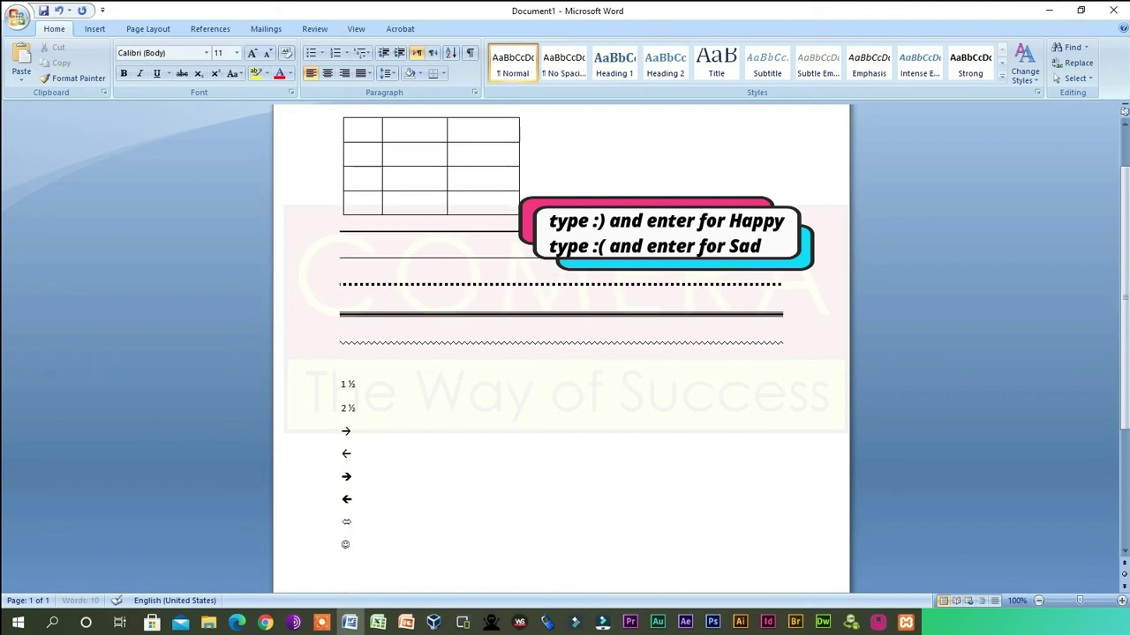
type(":(")
key("Return")
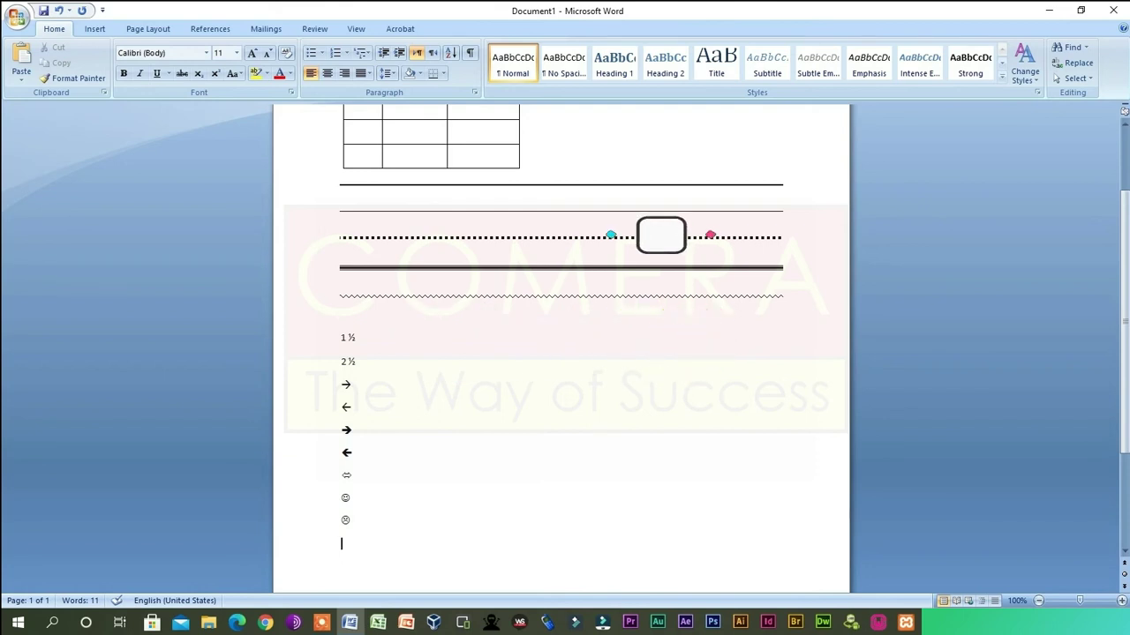
Type 1st, 2nd and 3rd on separate lines for superscript ordinals.
type("1st")
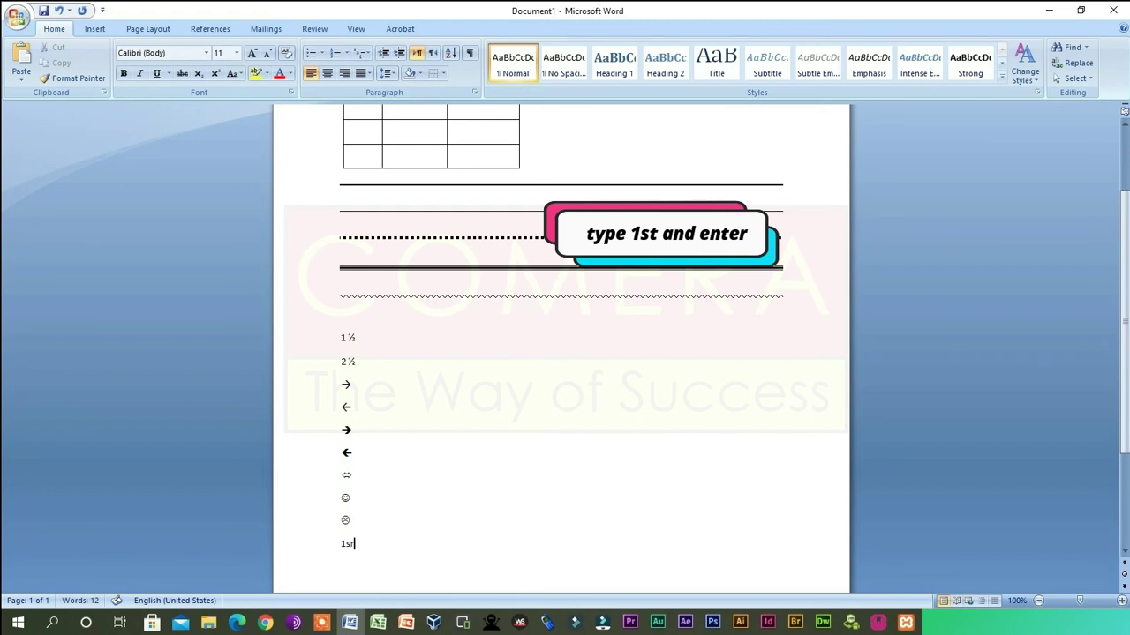
key("BackSpace")
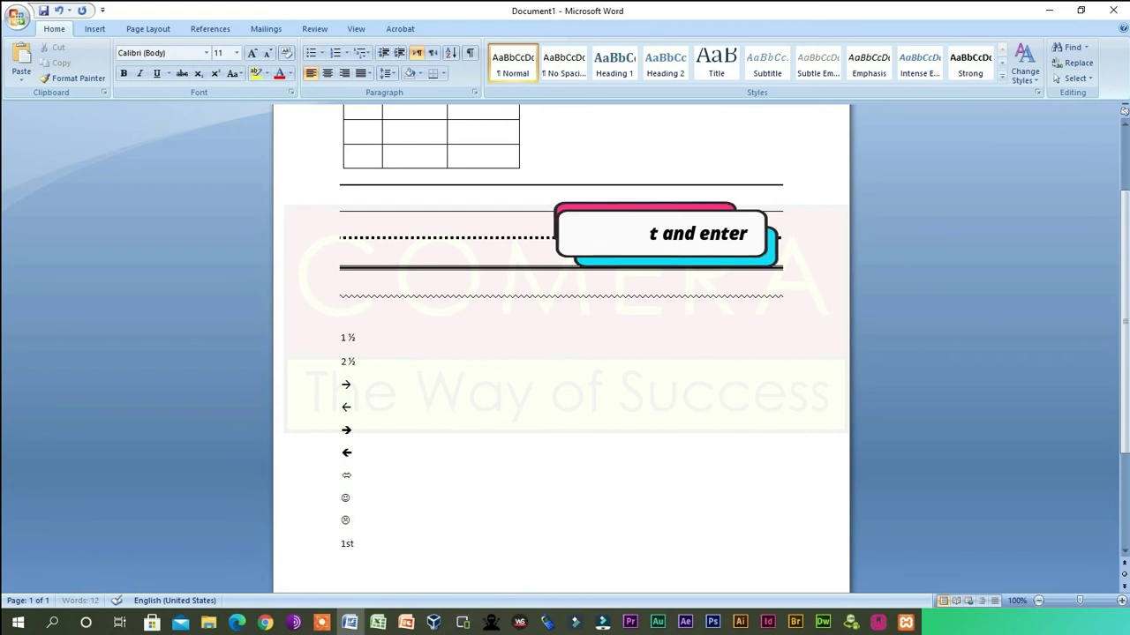
type("t")
key("Return")
type("2")
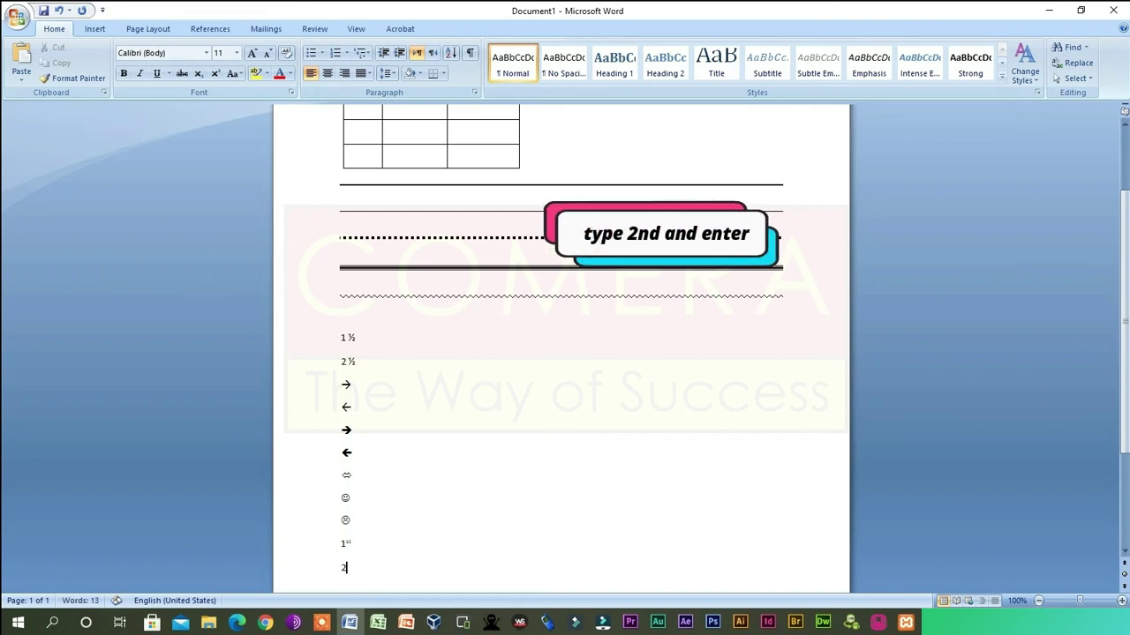
type("nd")
key("Return")
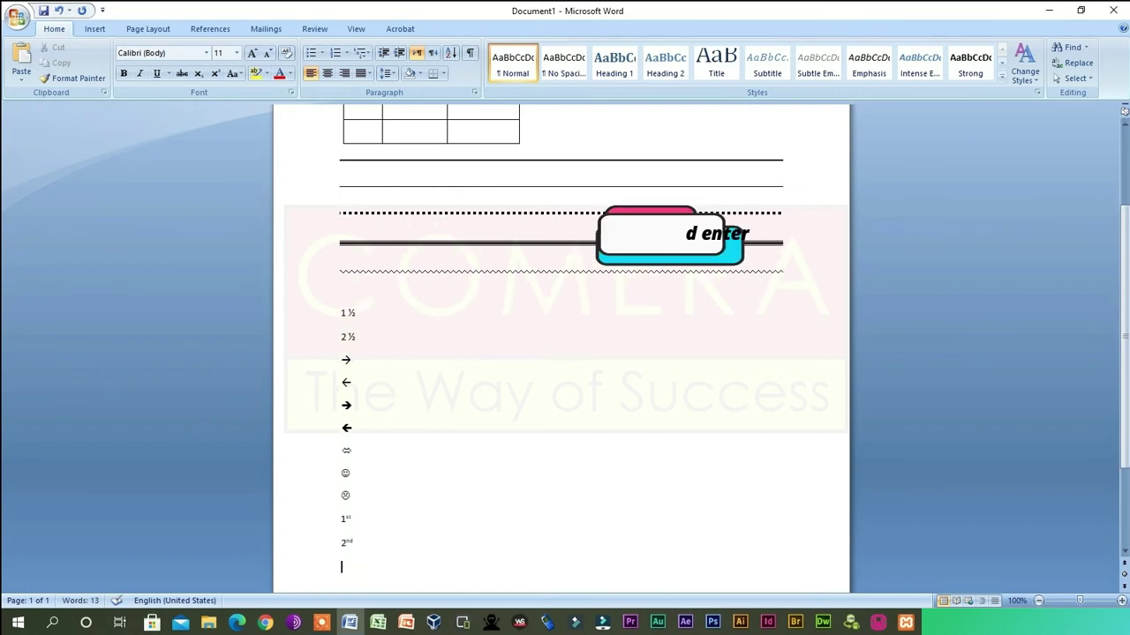
type("3rd")
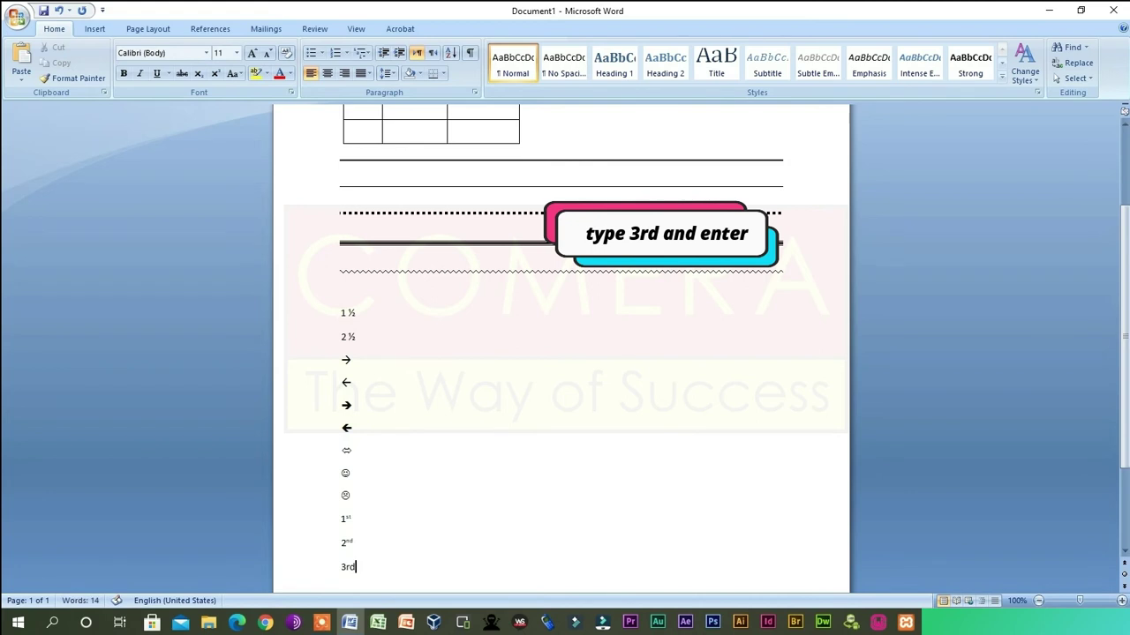
key("Return")
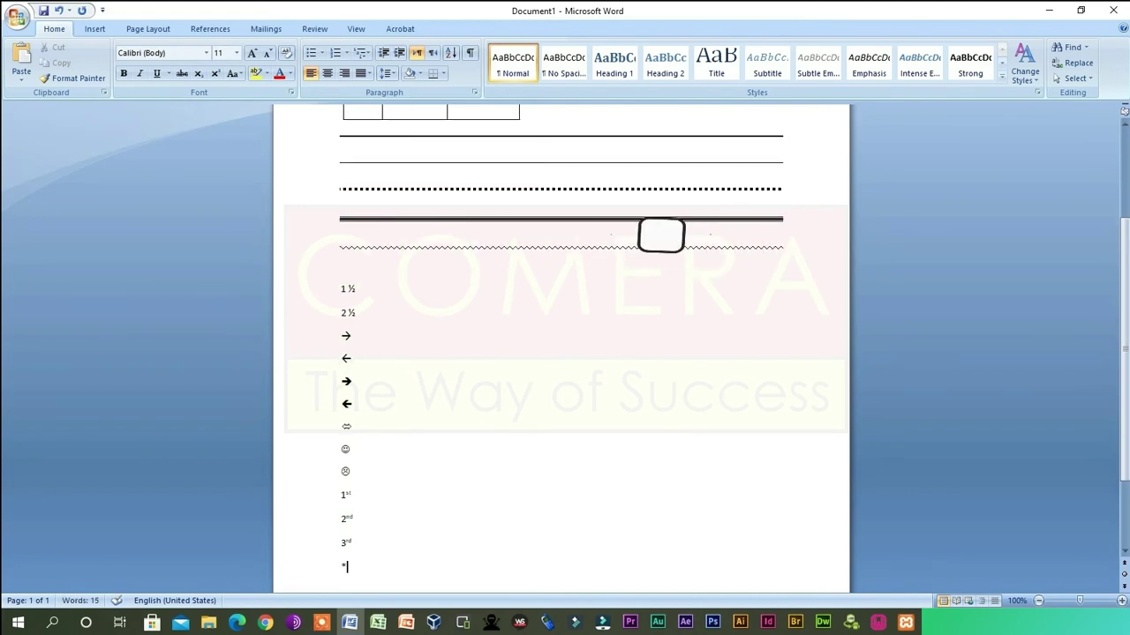
Turn the asterisk into a bulleted list of four sample lines, then end it.
key("Tab")
type("fjgfjgfjgfjg")
key("Return")
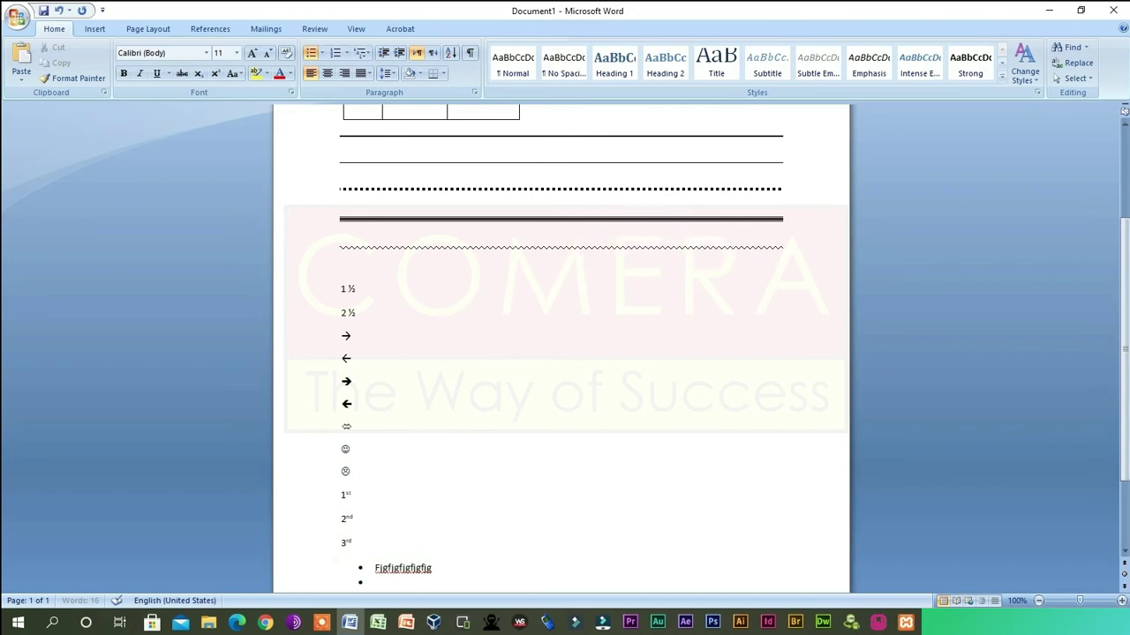
type("jgjgfjghfjh")
key("Return")
type("hgkghkjgkhg")
key("Return")
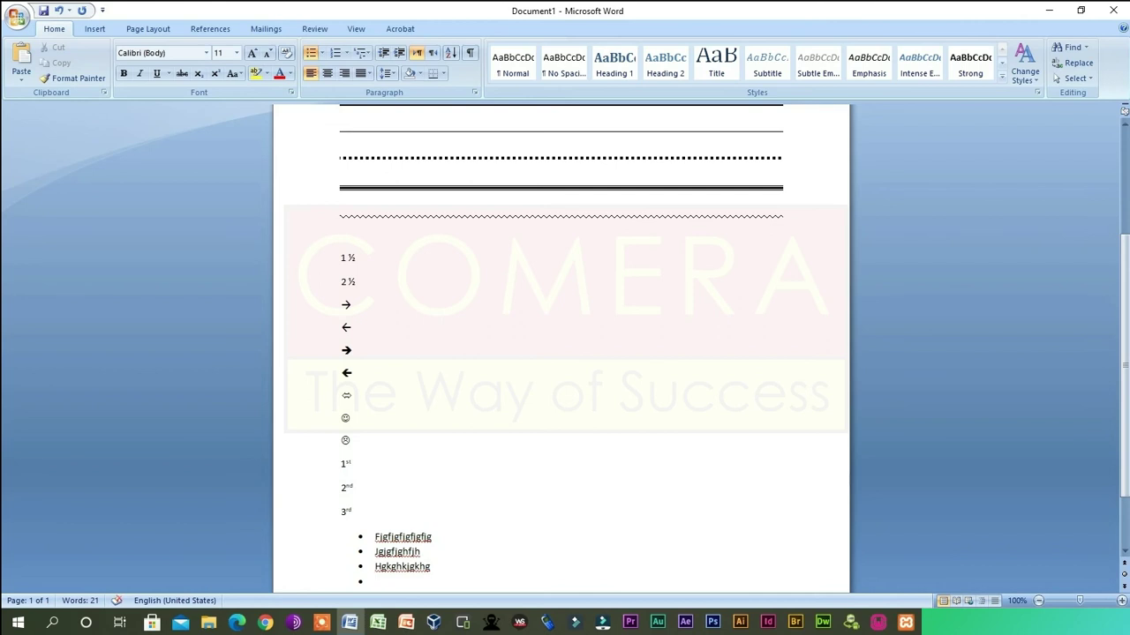
type("Gfjgf")
key("Return")
key("Return")
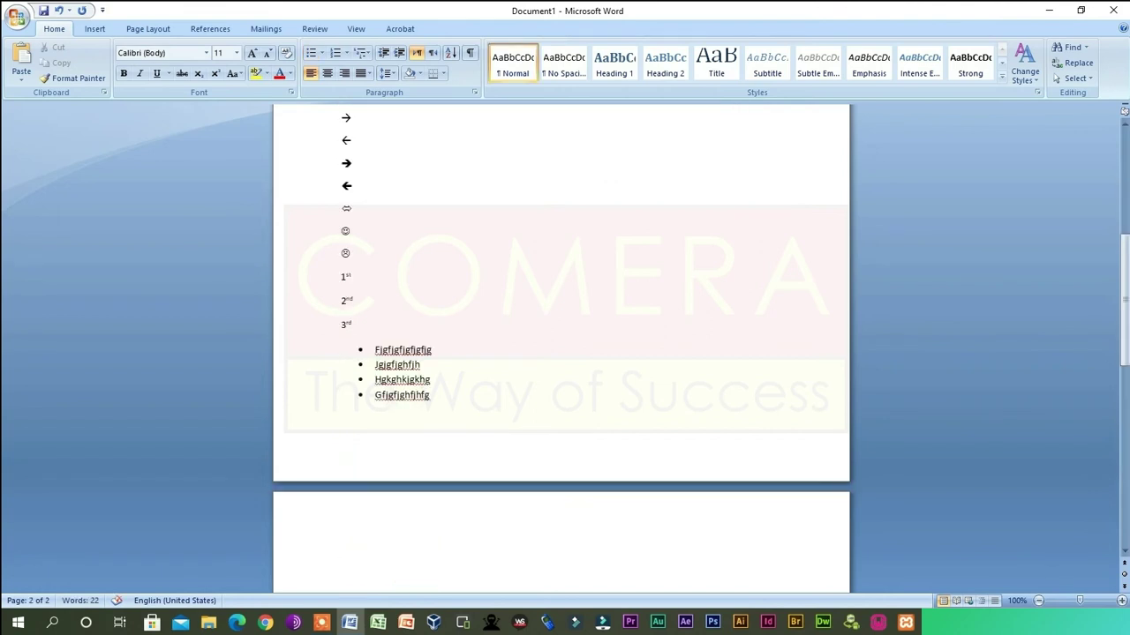
Create an auto-numbered list of three sample lines starting with 1 and Tab, then end it.
scroll(560, 353, "down", 1)
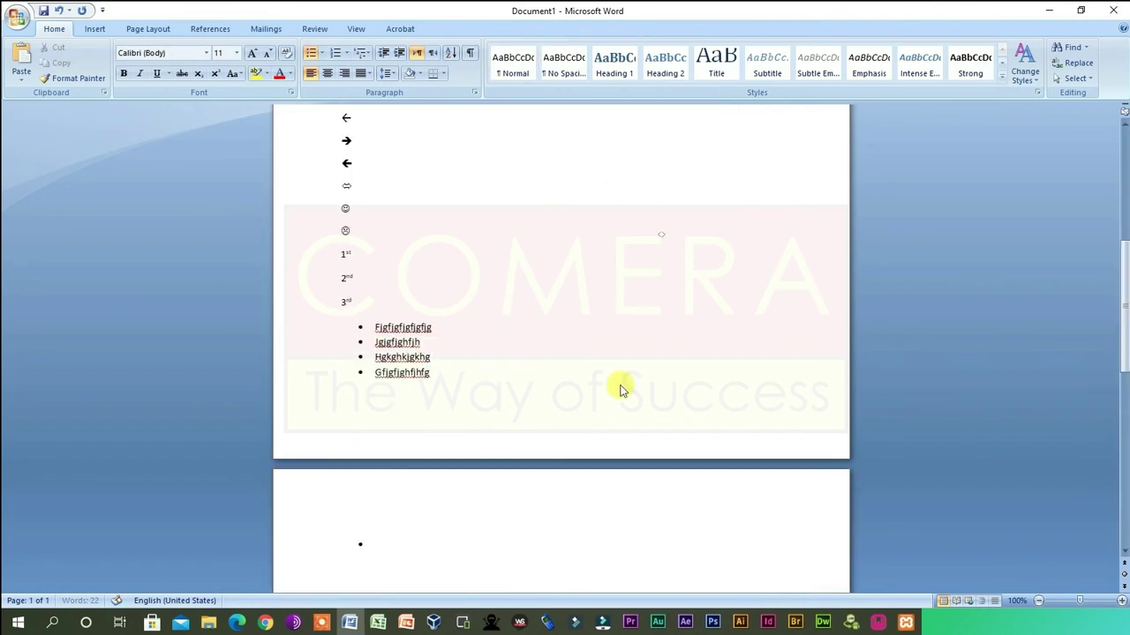
type("1")
key("Tab")
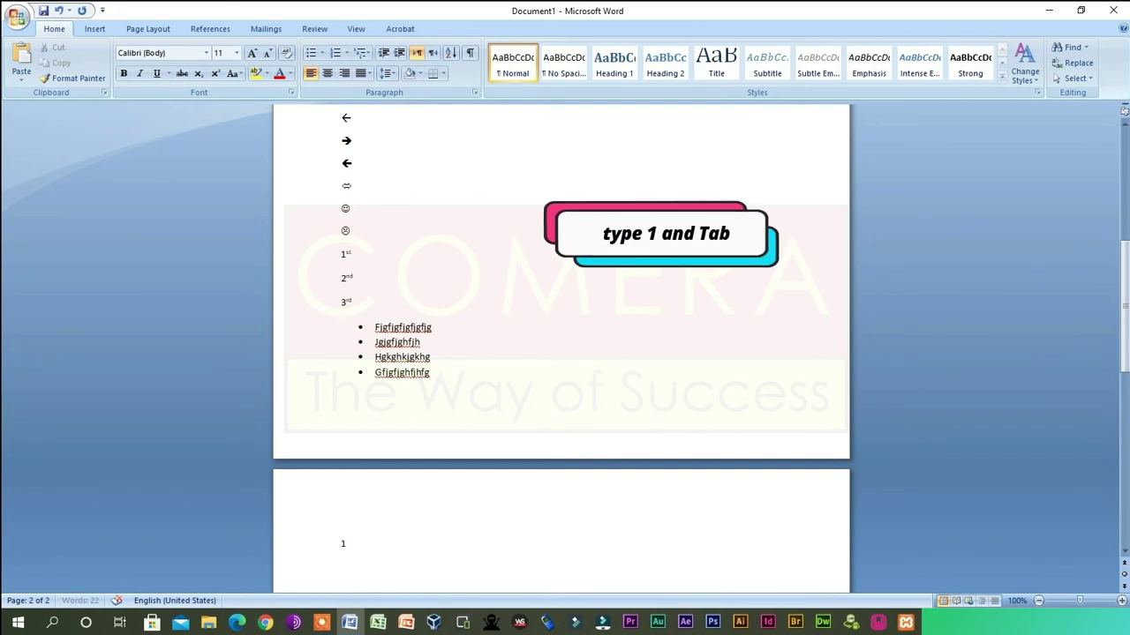
type("hgfdhgdfhgfdh")
key("Return")
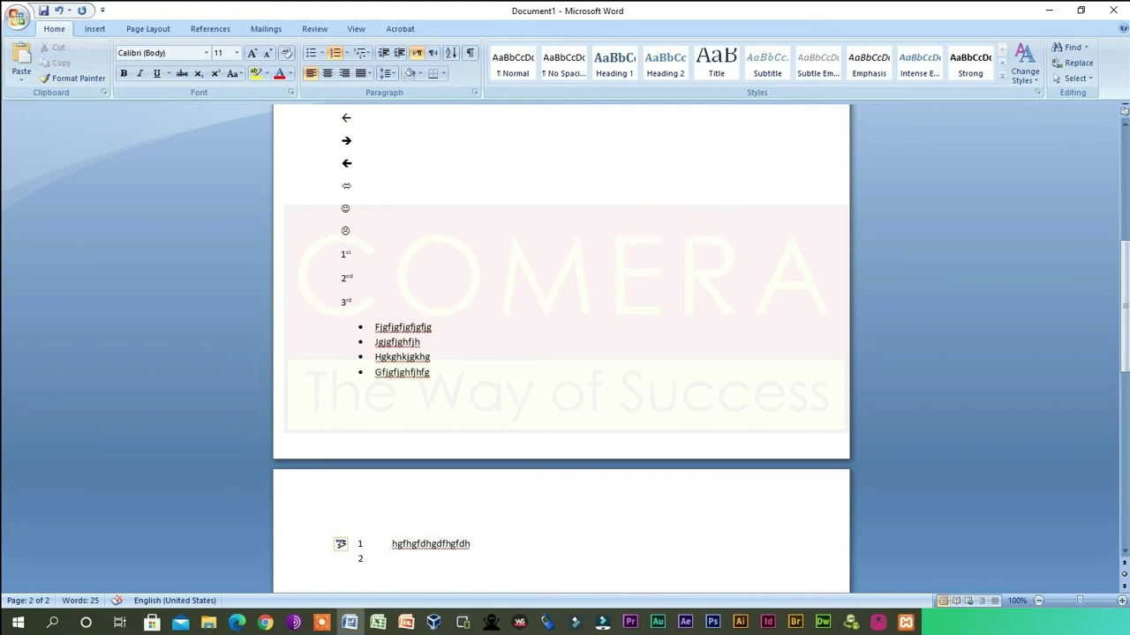
type("fdhfdhfdhf")
key("Return")
type("jhfgfjgfjg")
key("Return")
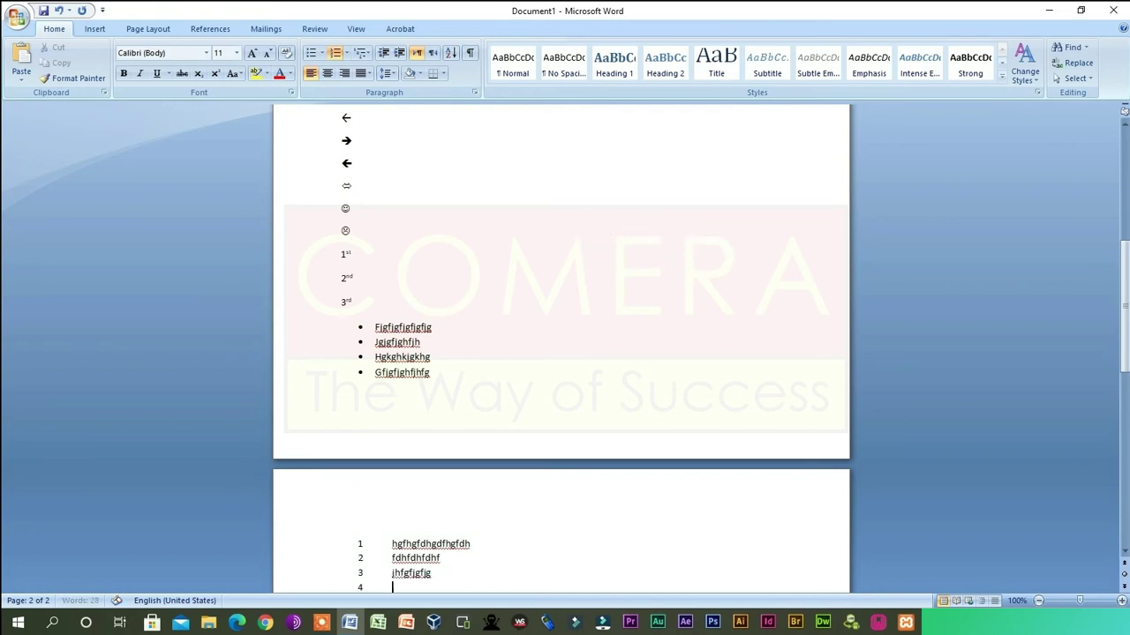
scroll(620, 385, "down", 1)
key("BackSpace")
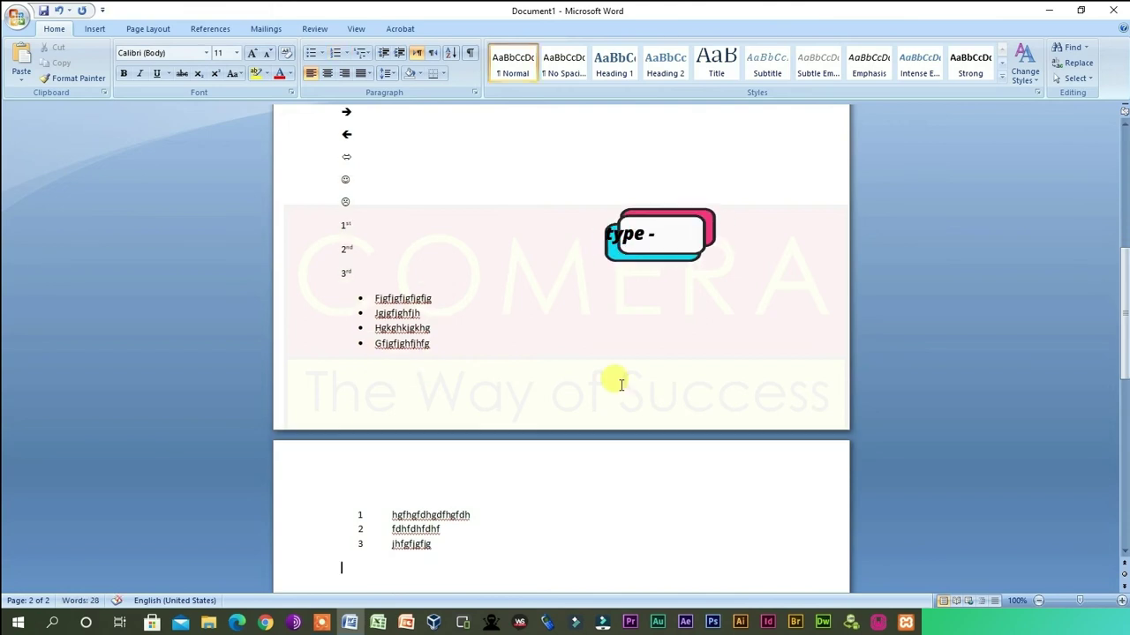
Create a dash-bulleted list of three sample lines using - and Tab.
type("-")
key("Tab")
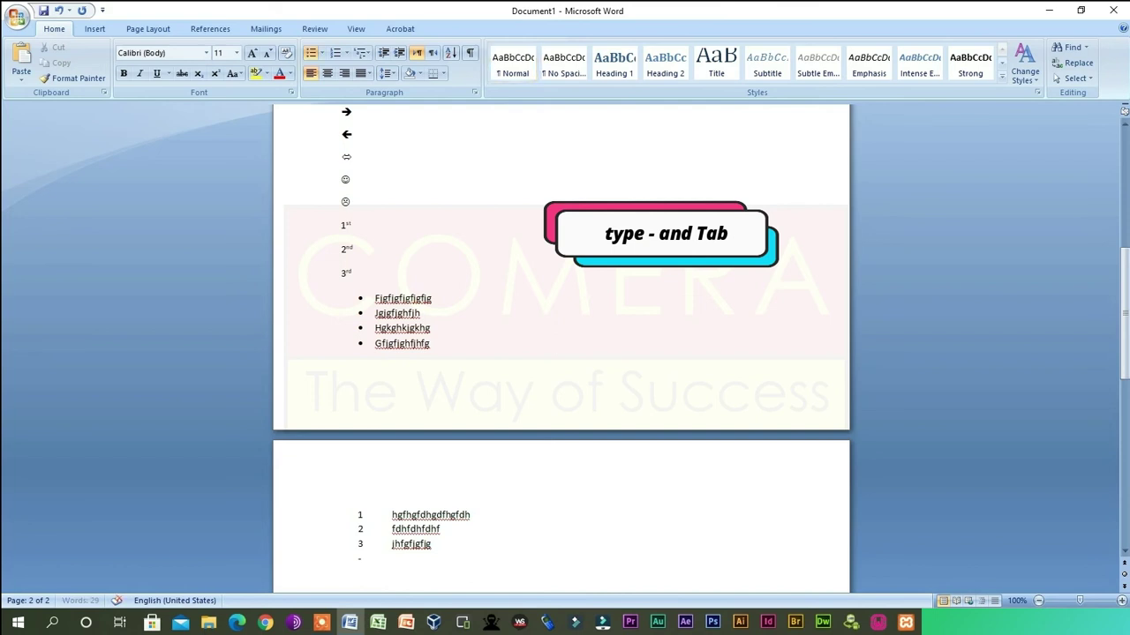
type("hgdfhfdhfdh")
key("Return")
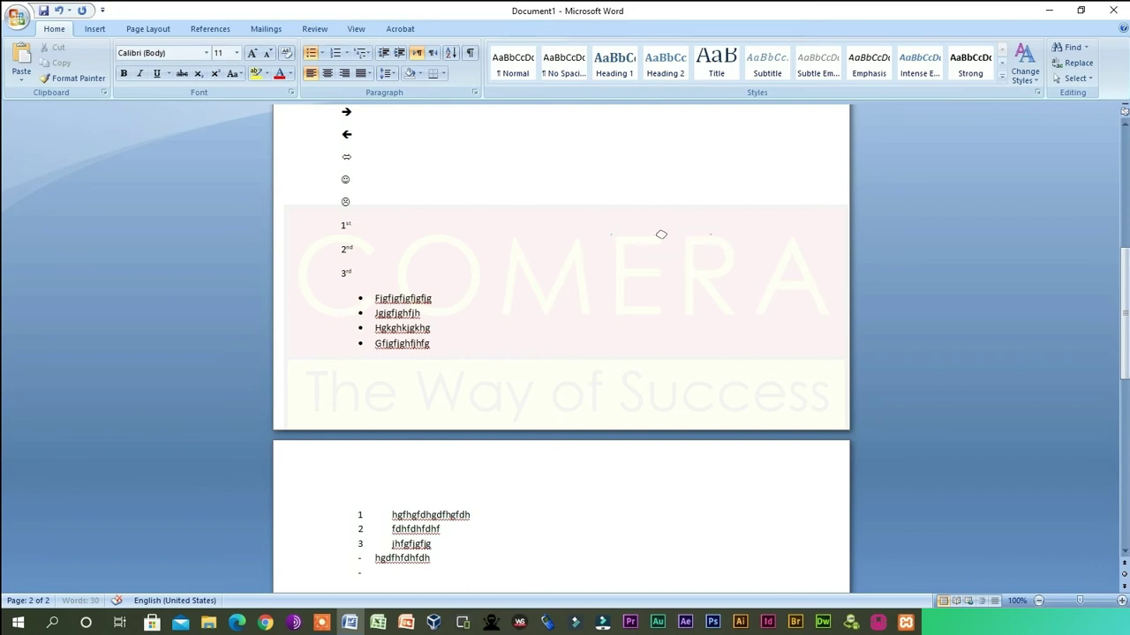
type("dhfgdhfdh")
key("Return")
type("gfjgfjgfj")
key("Return")
key("Return")
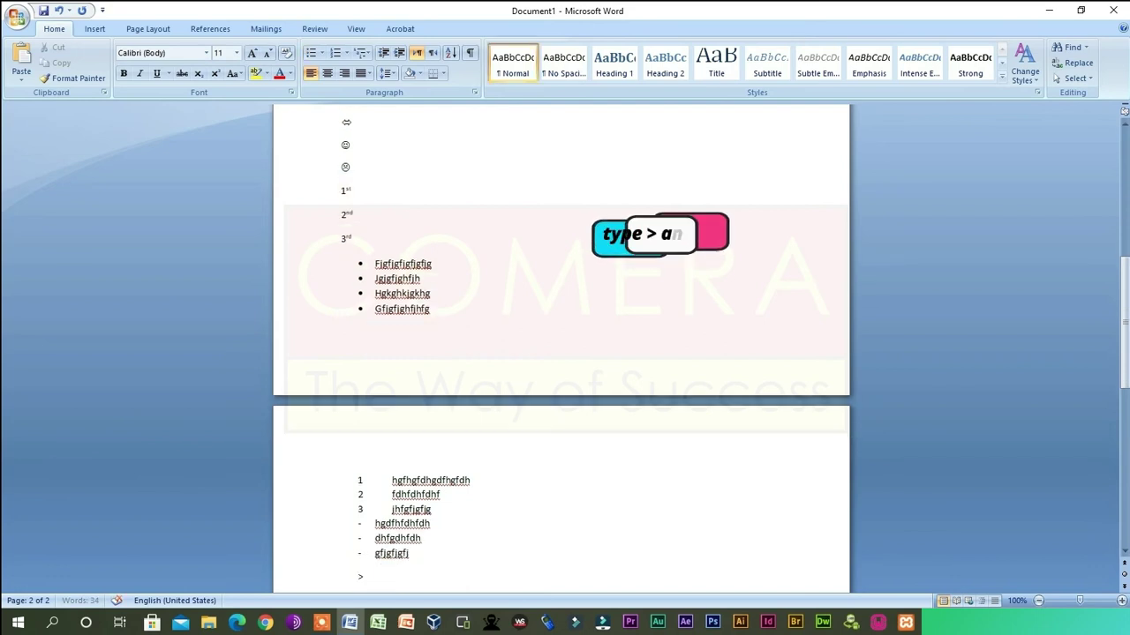
Add an arrow-bulleted list using > and Tab, then start a new blank document.
type(">")
key("Tab")
type("gf")
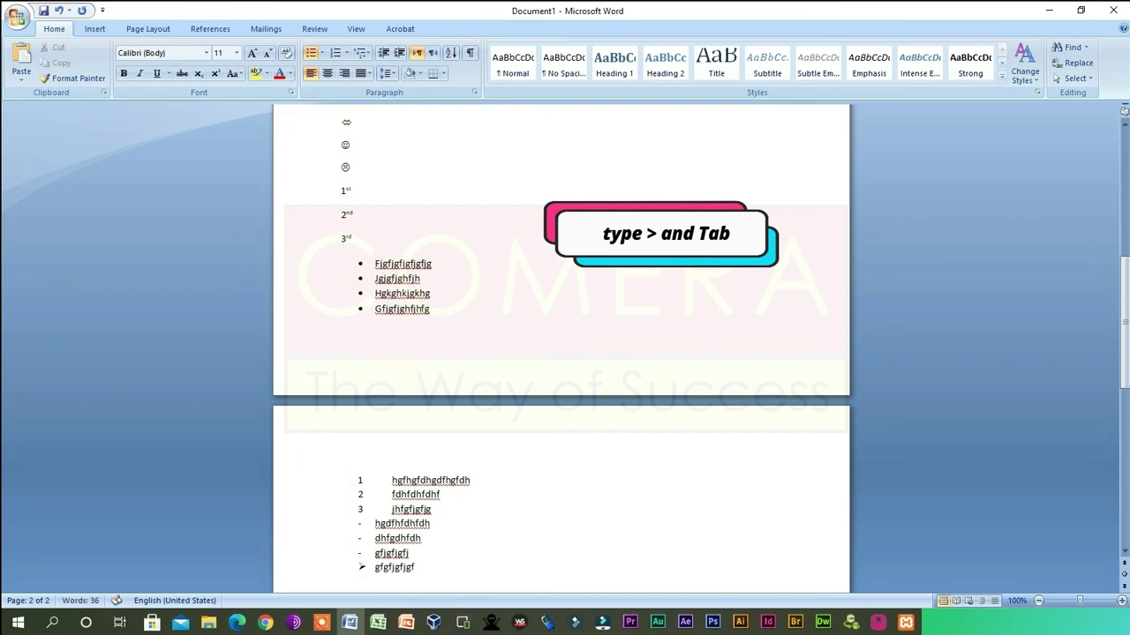
key("Return")
type("jgfjhg")
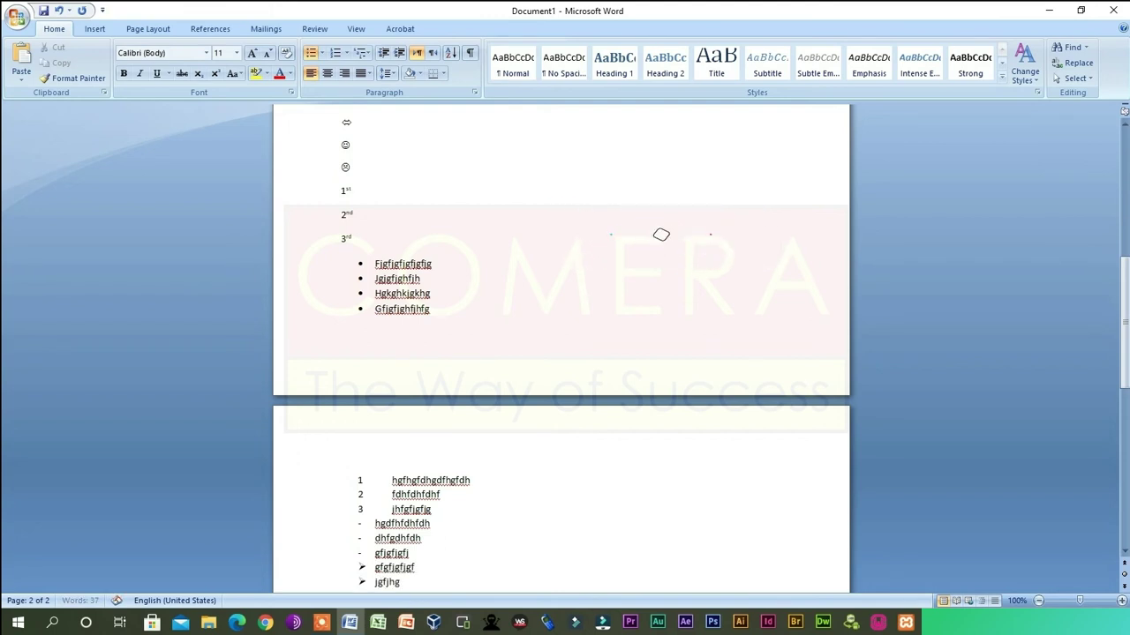
type("fj")
key("Return")
key("ctrl+n")
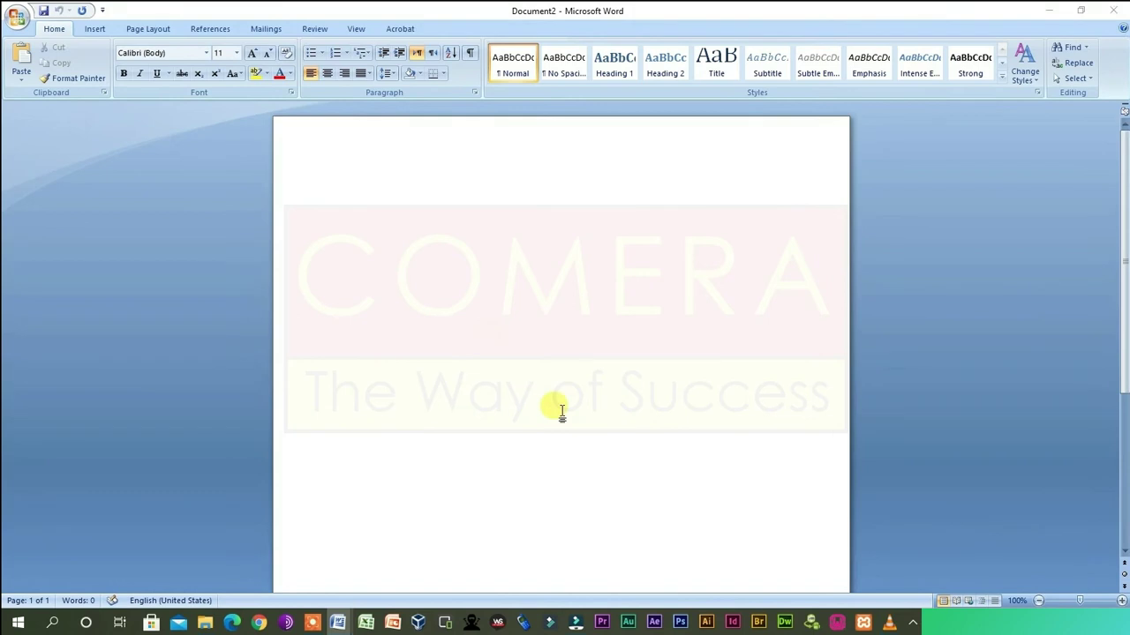
Insert the comera logo picture and shrink it to a small size.
left_click(96, 29)
left_click(156, 70)
left_click(177, 148)
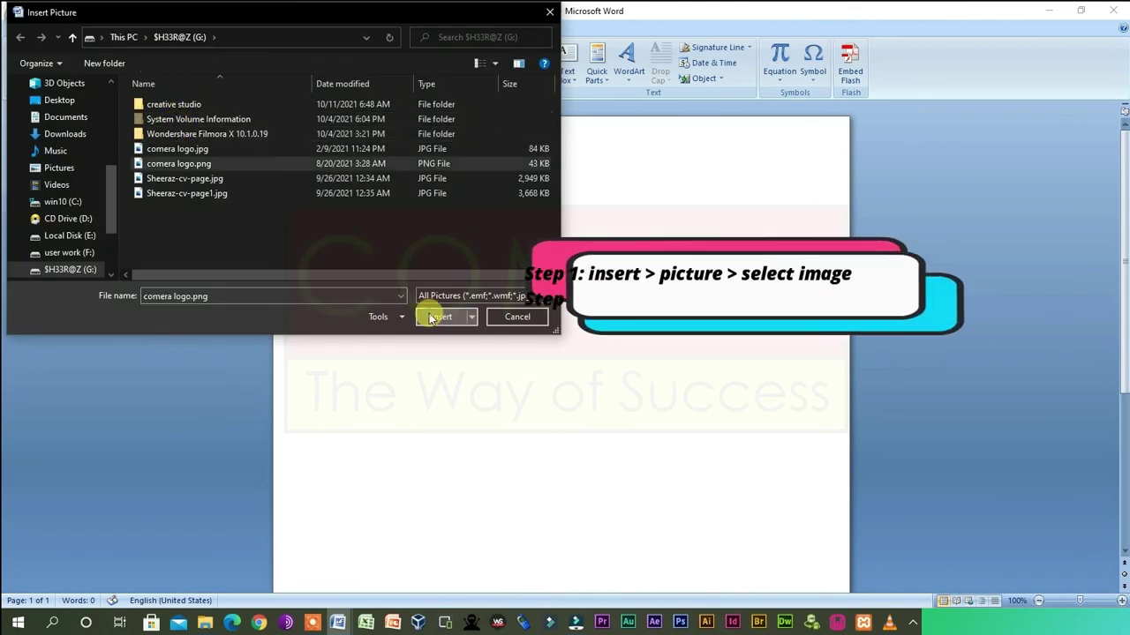
left_click(439, 316)
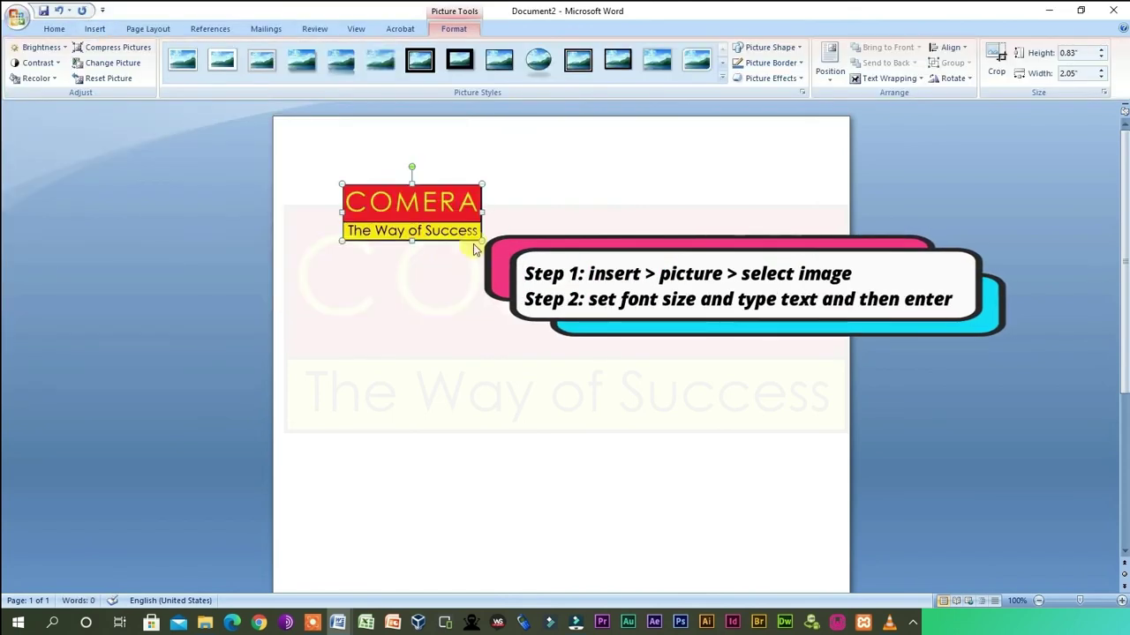
left_click_drag(481, 238, 375, 200)
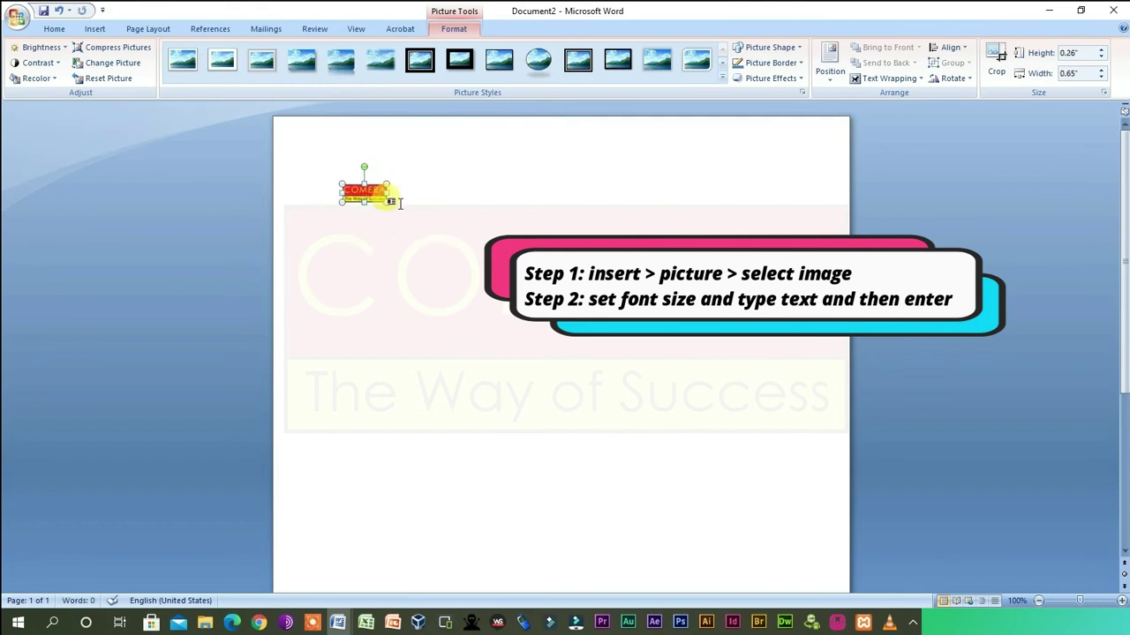
Beside the logo, set the font size to 26 and type Apple.
left_click(407, 198)
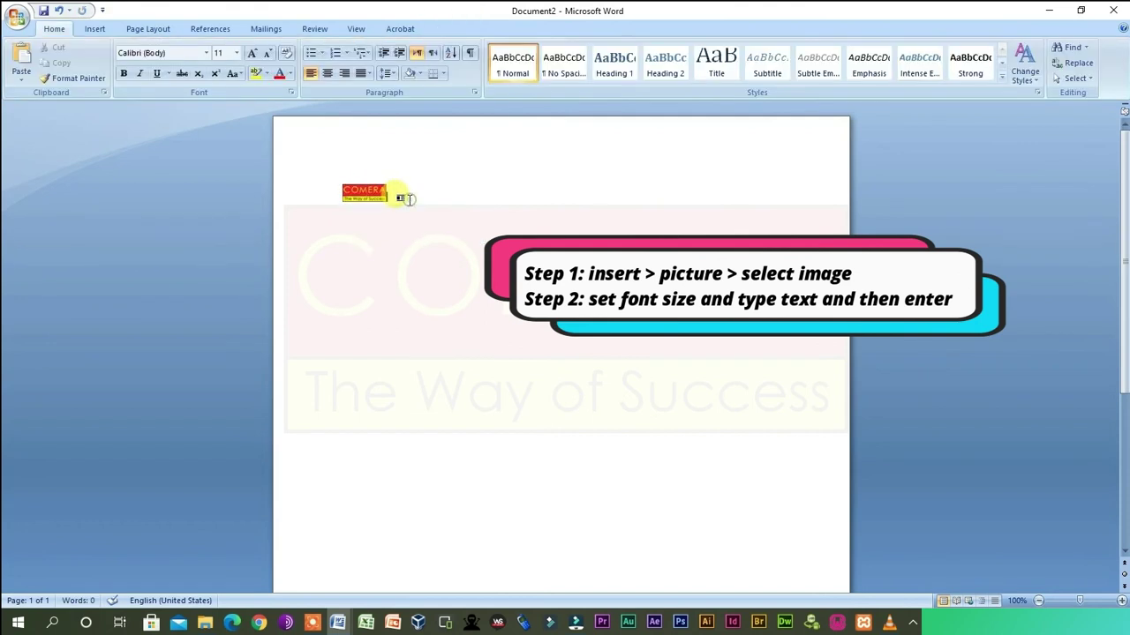
left_click(236, 53)
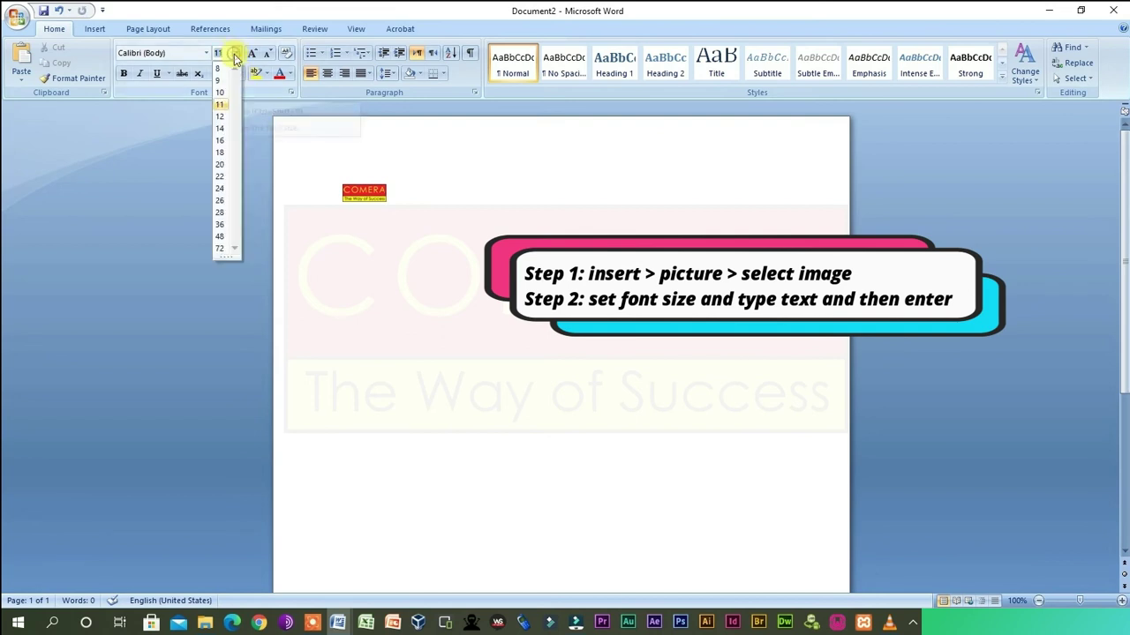
left_click(219, 200)
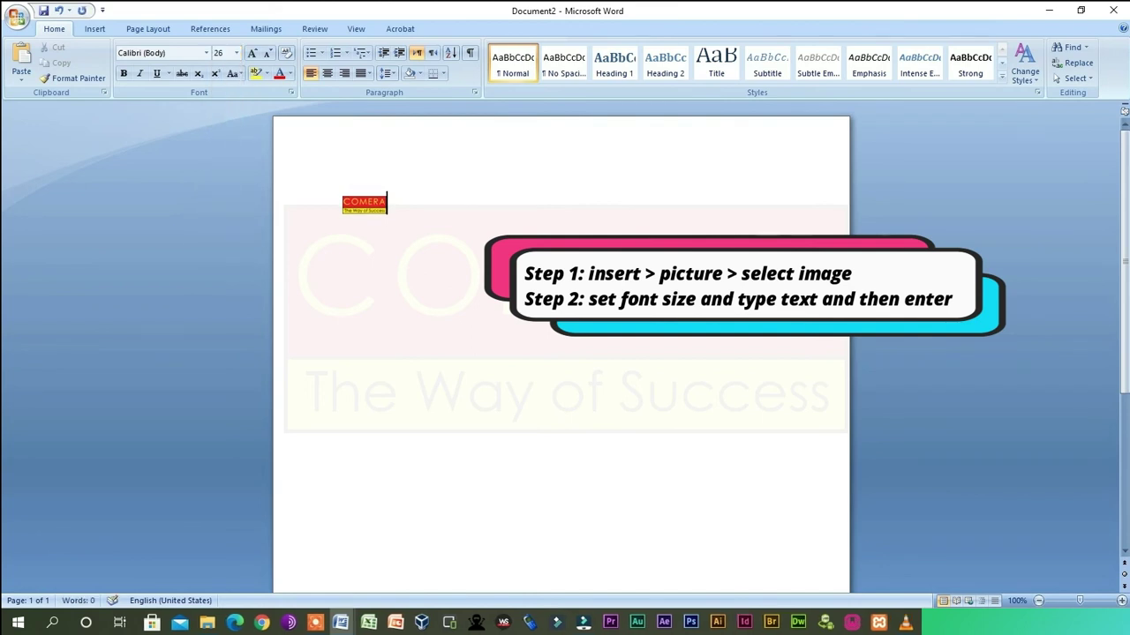
type("H")
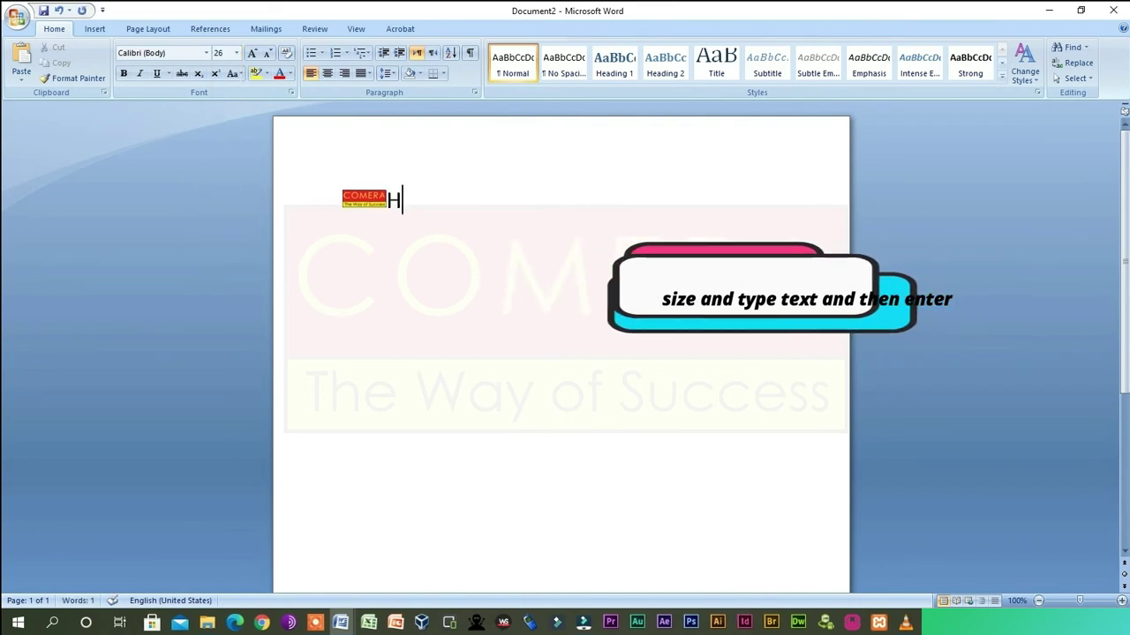
key("BackSpace")
type("App")
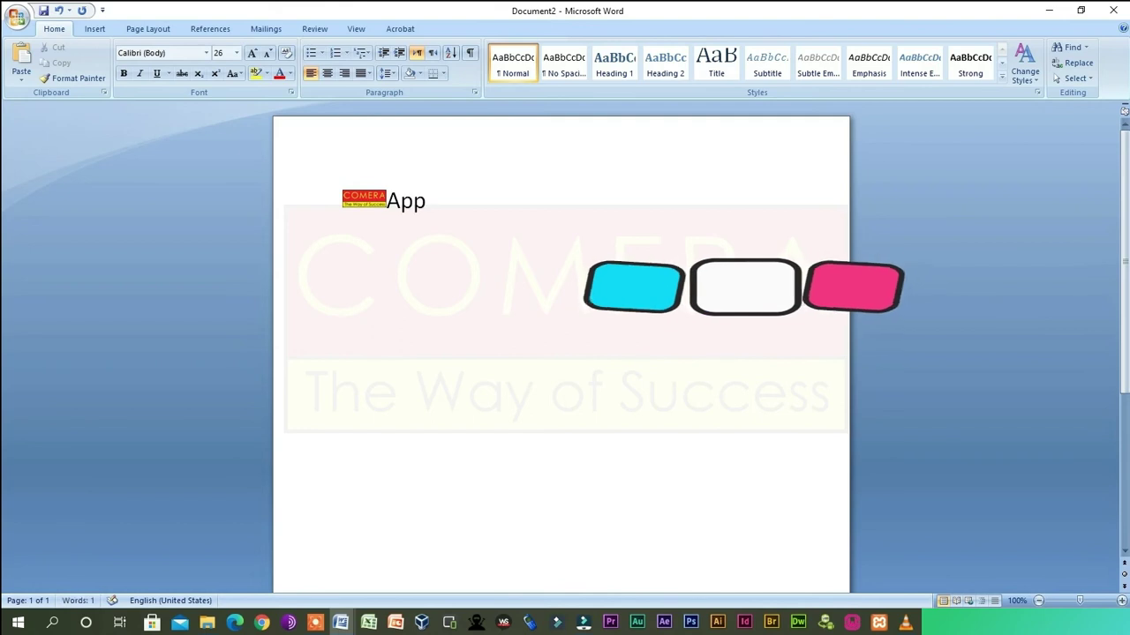
type("le")
Add Banana and Mango as logo-bulleted lines after Apple, then select all and delete.
key("Return")
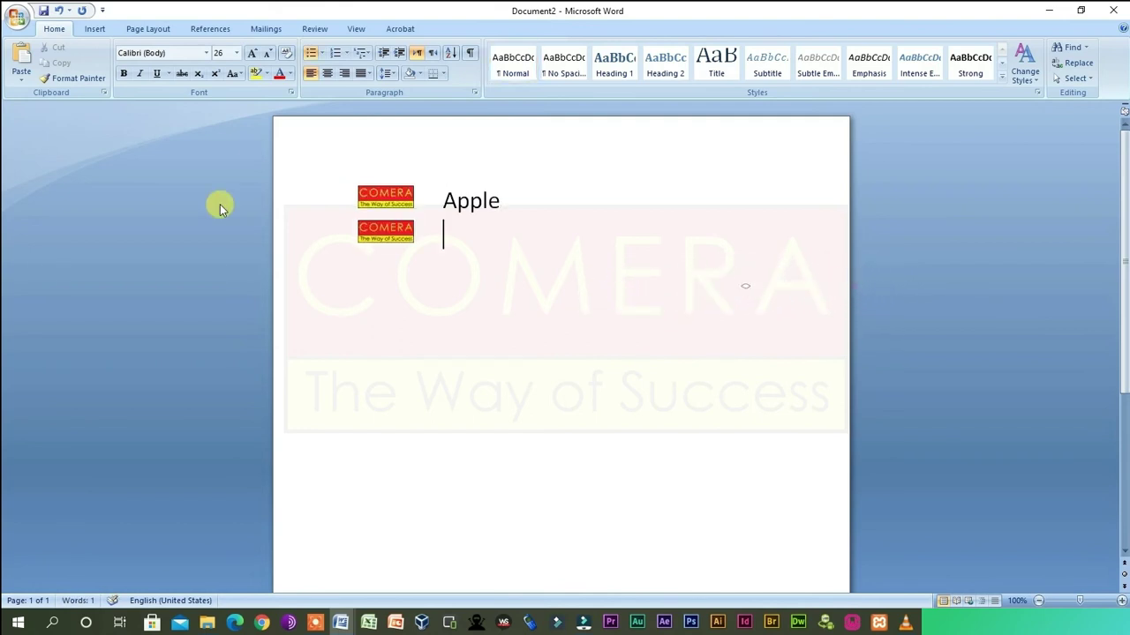
type("Banana")
key("Return")
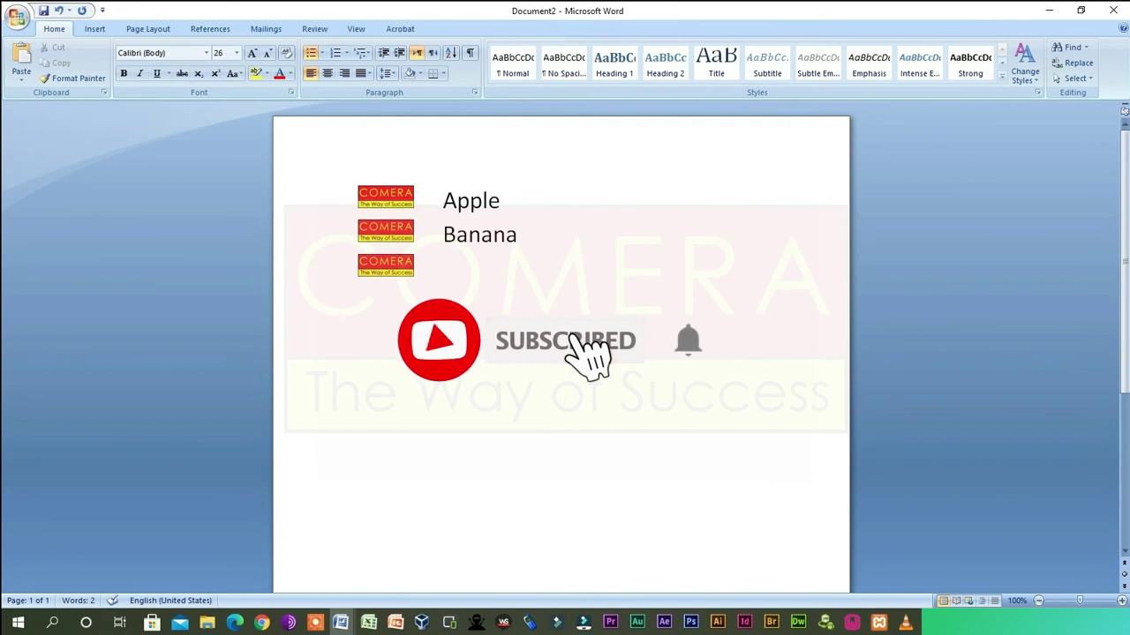
type("Mango")
key("Return")
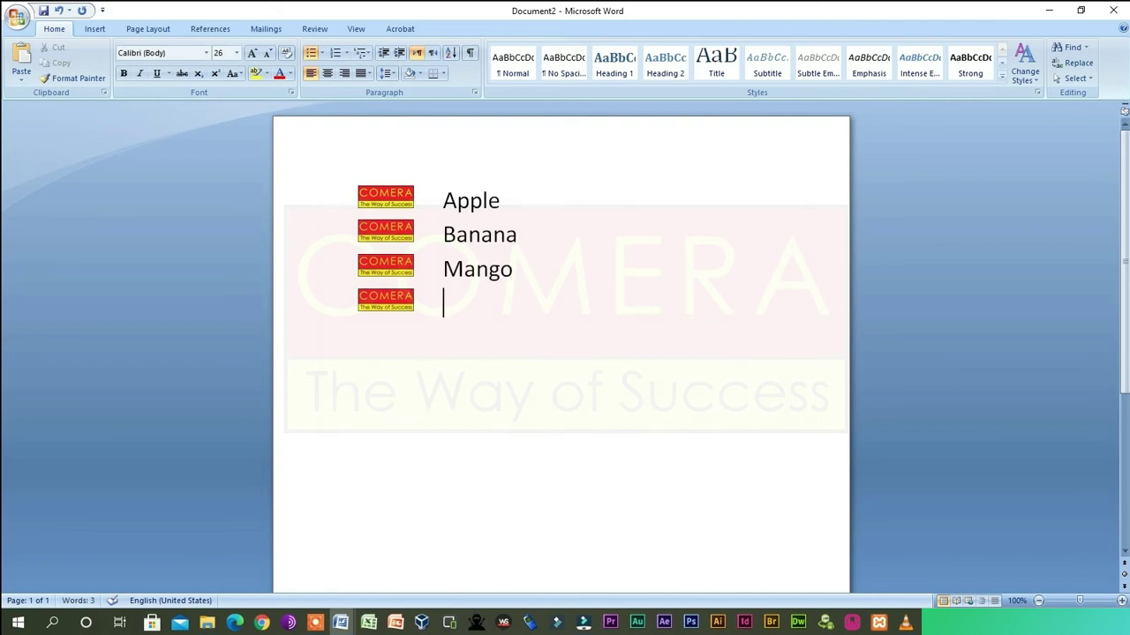
key("ctrl+a")
key("Delete")
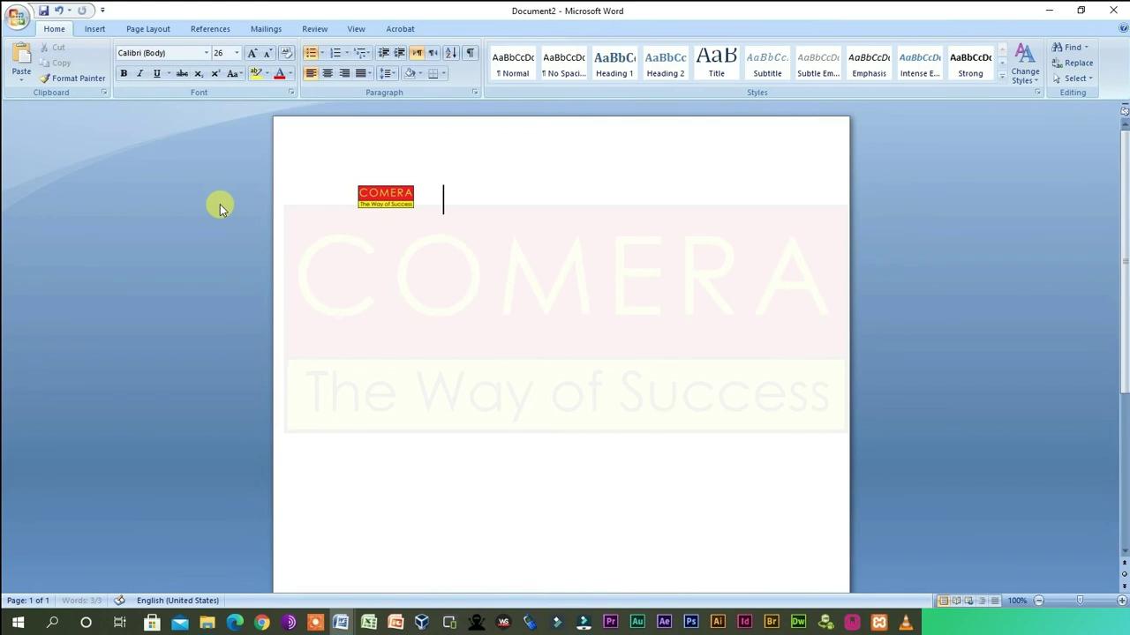
Let AutoCorrect turn (c), (R) and (TM) into ©, ® and ™, deleting each symbol afterwards.
type("(")
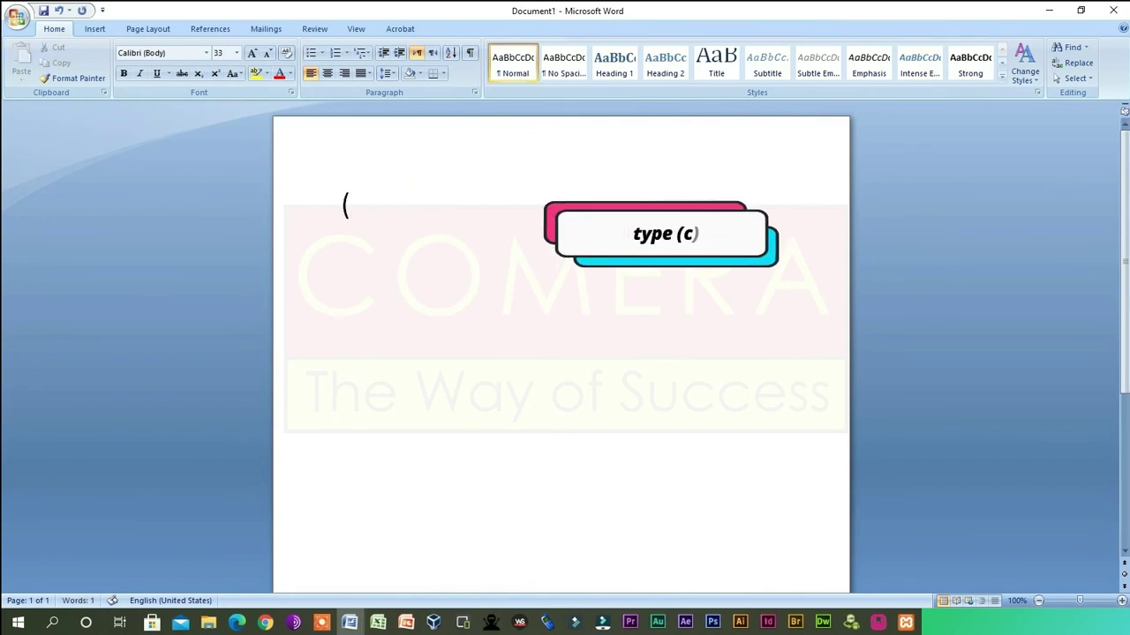
type("c)")
left_click_drag(342, 203, 394, 208)
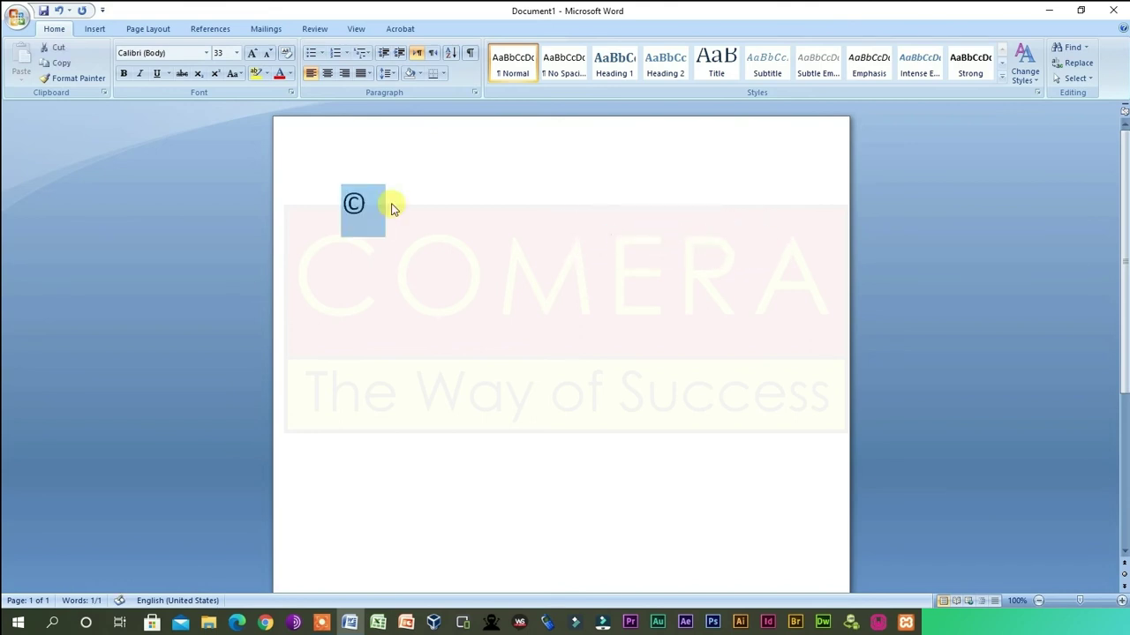
key("Delete")
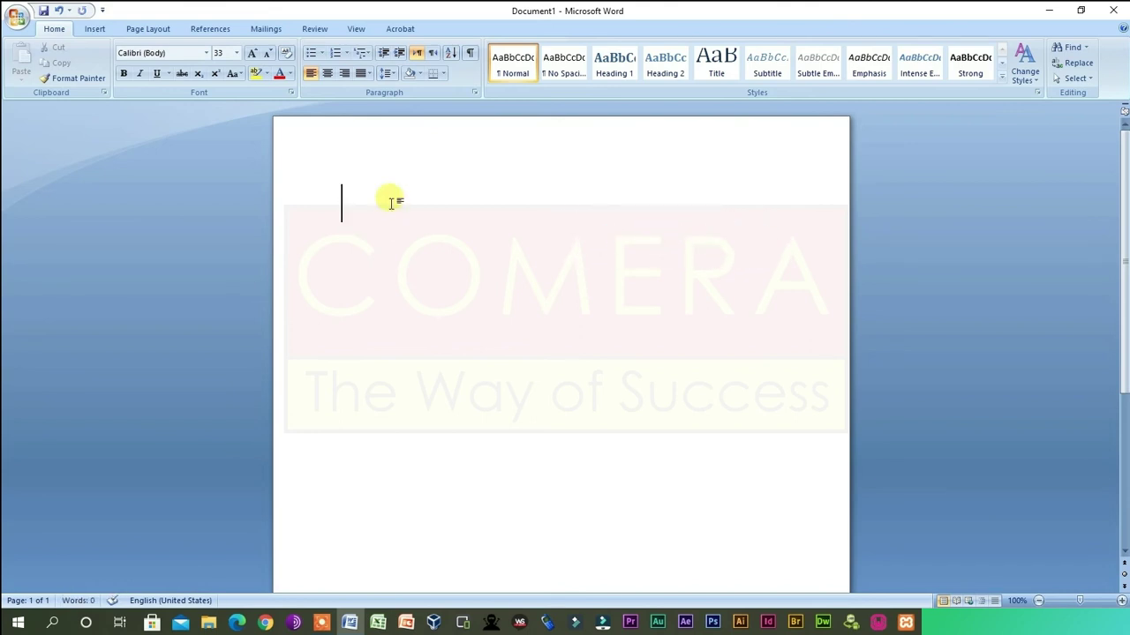
type("(")
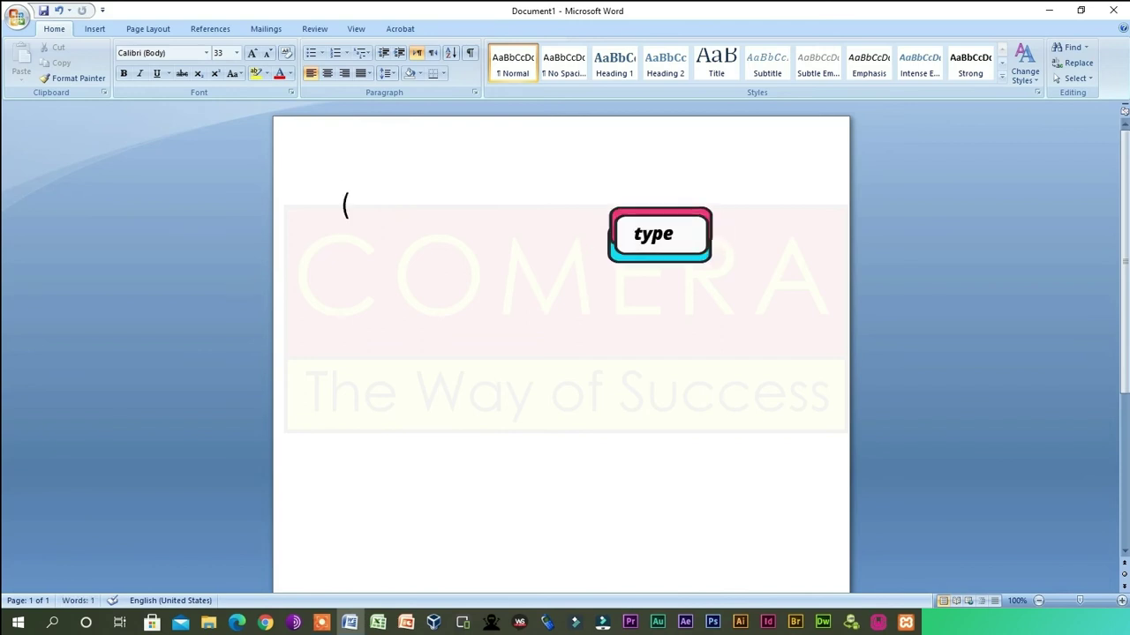
type("R)")
key("BackSpace")
type("(TM)")
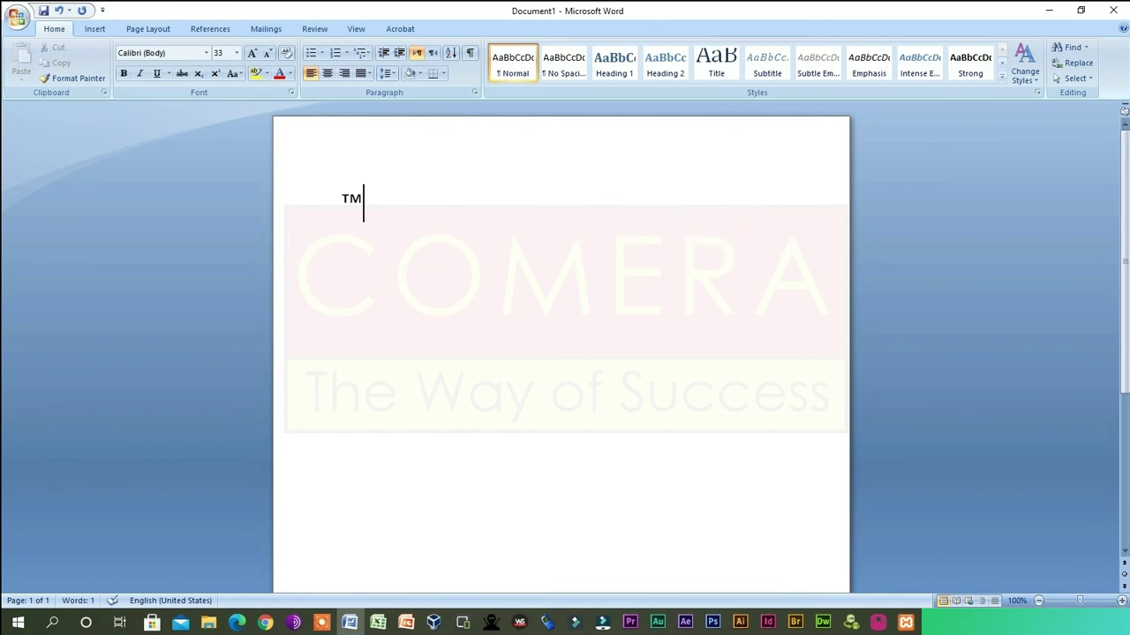
key("BackSpace")
Type LONG--DASH so the double hyphen becomes an en dash, then undo it.
type("LONG")
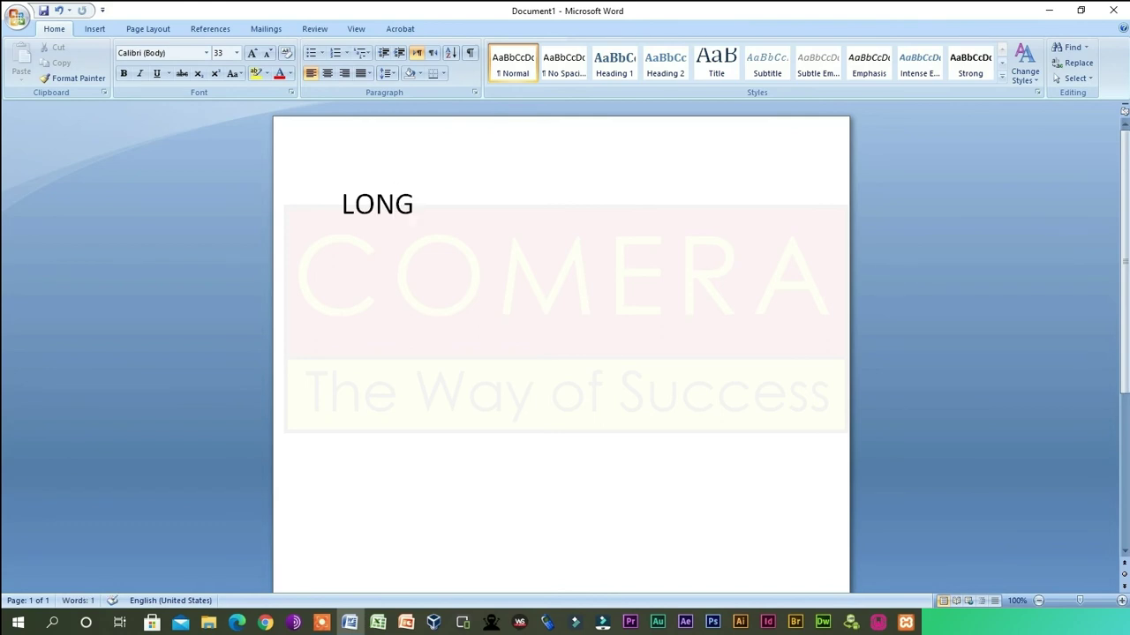
type(" -")
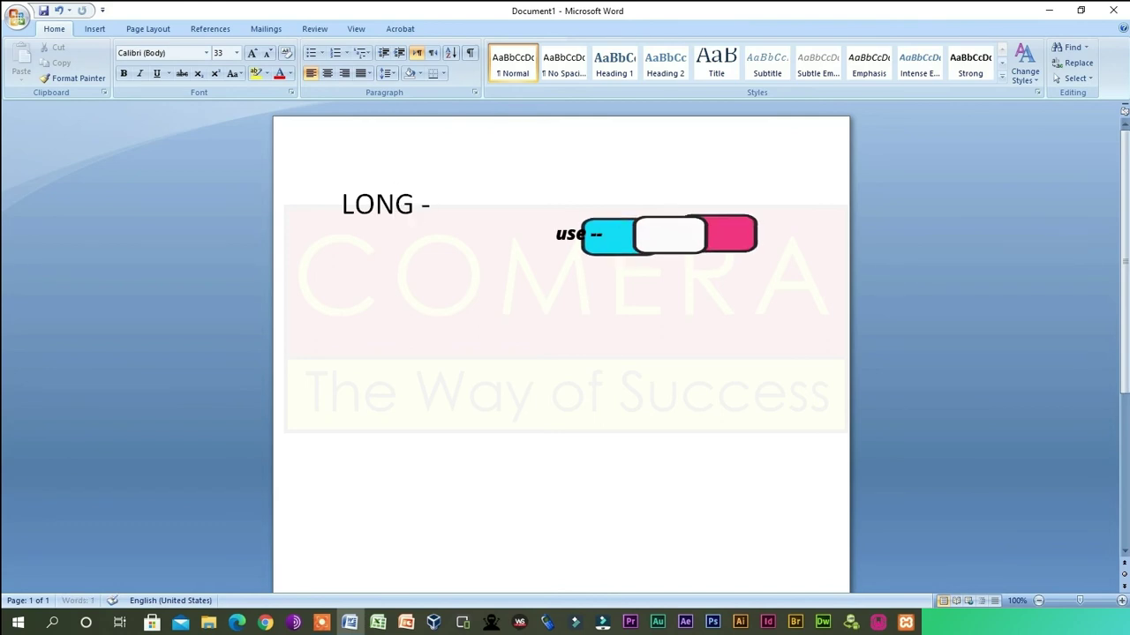
type("-")
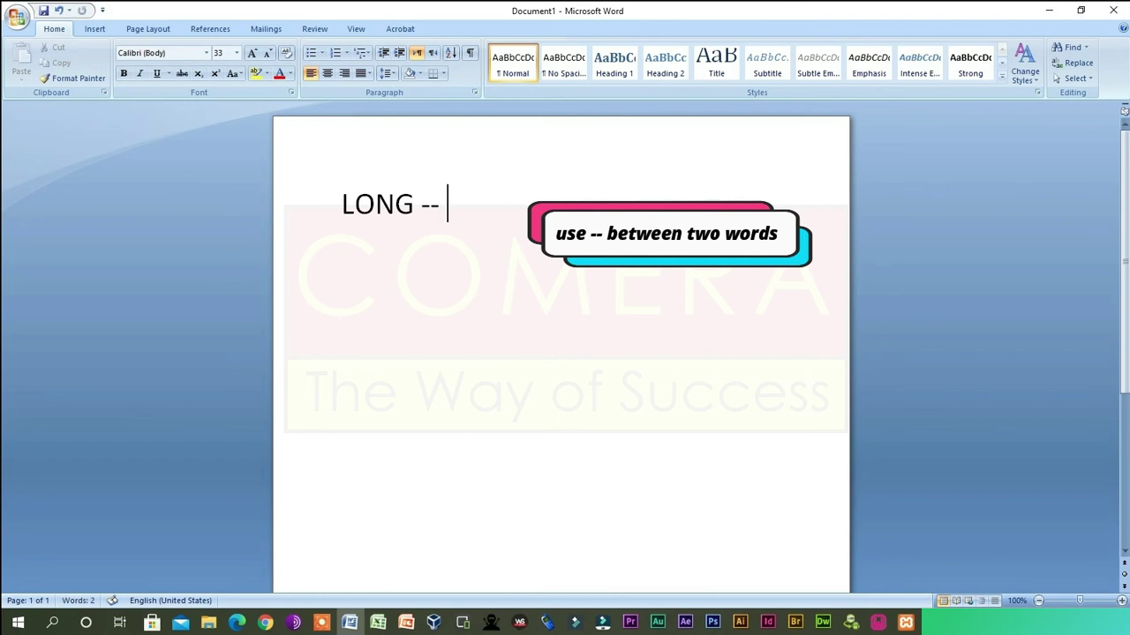
type("DASH")
key("Return")
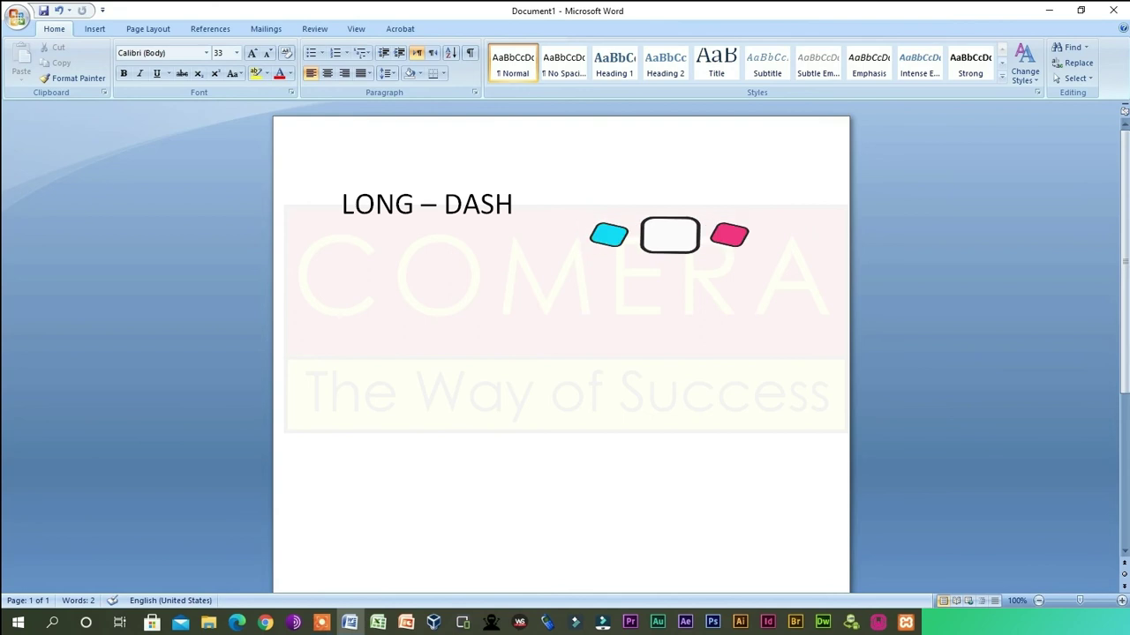
key("ctrl+z")
Convert \box into a square symbol and set it to font size 72.
type("\\")
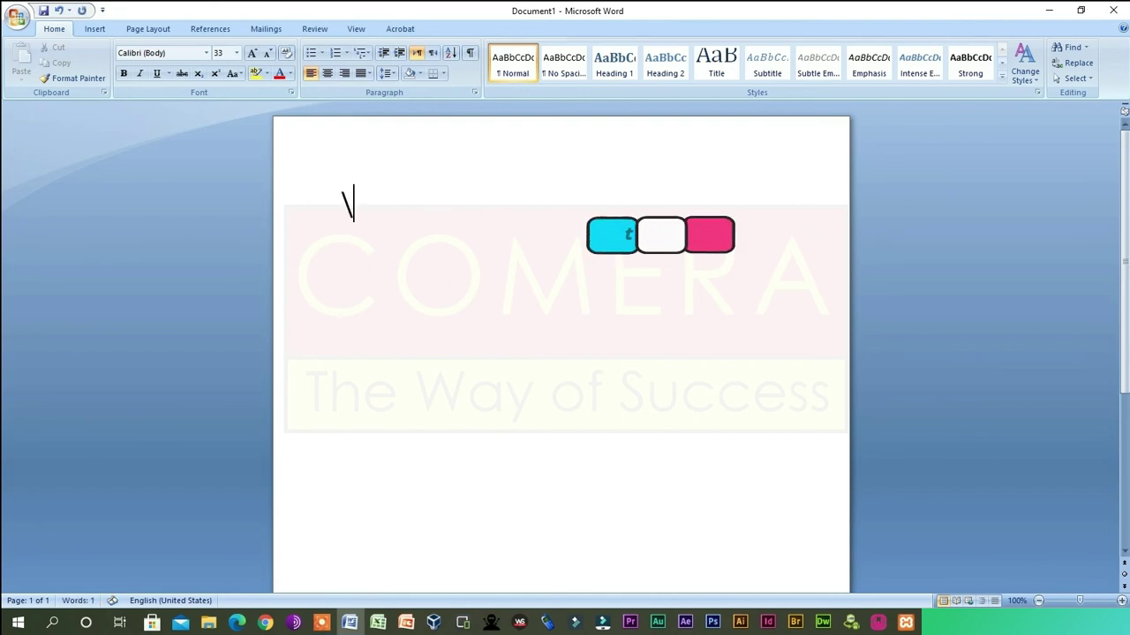
type("box")
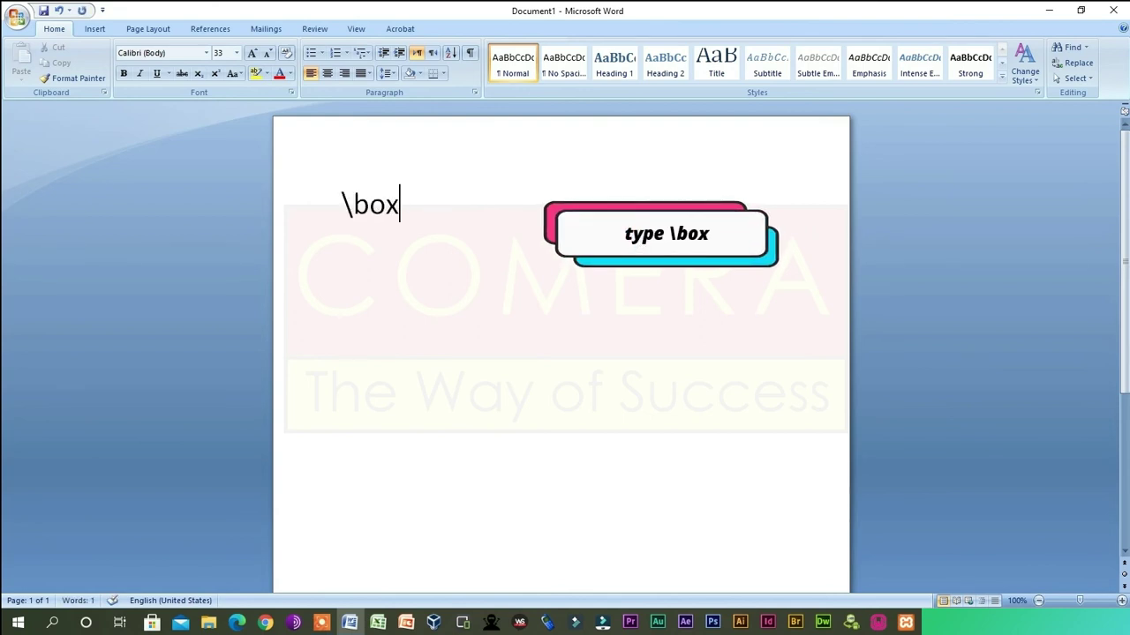
key("space")
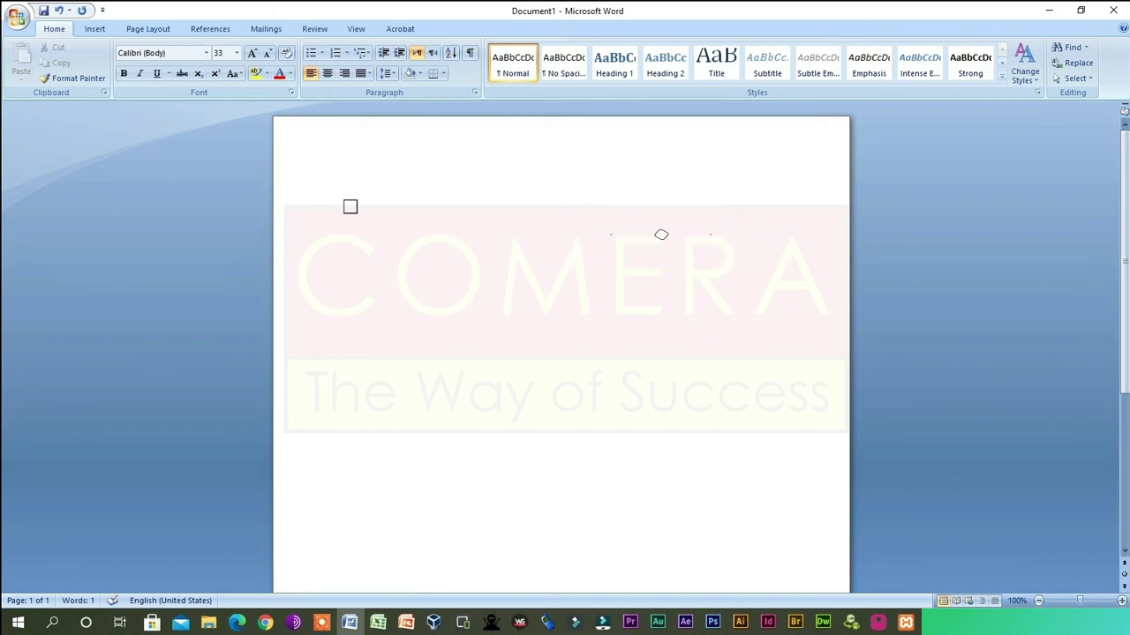
key("shift+Left")
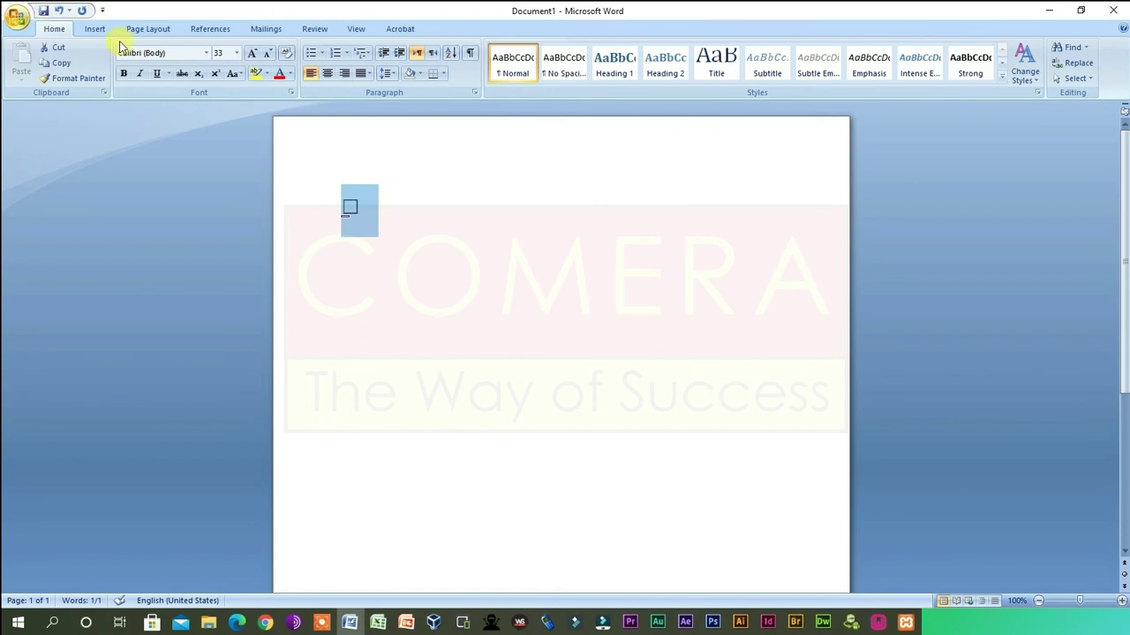
left_click(237, 55)
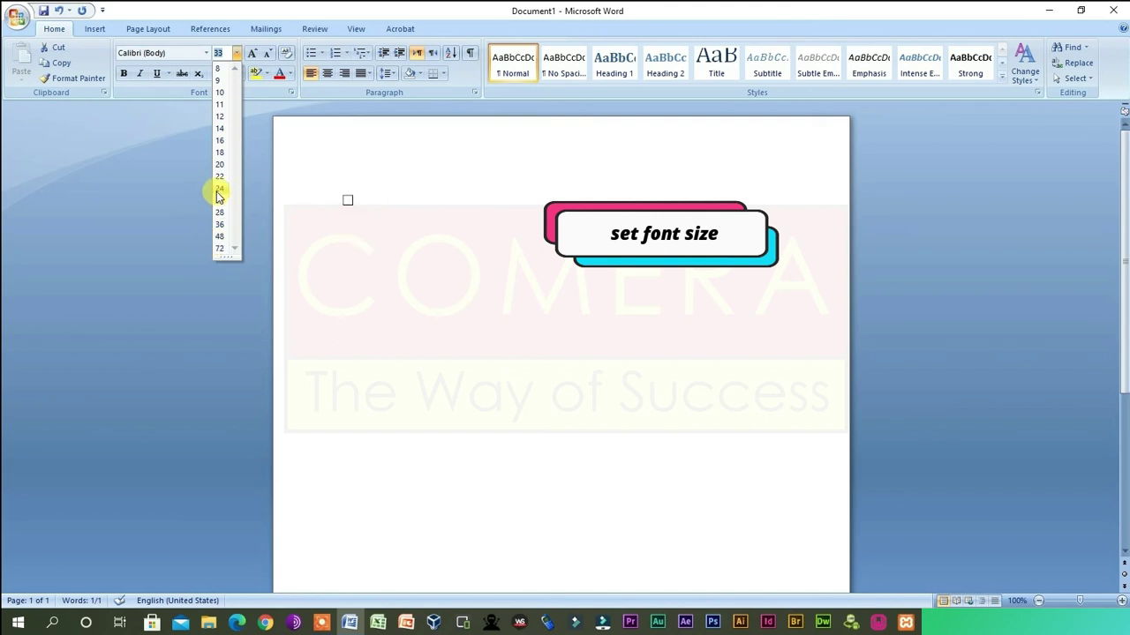
left_click(220, 246)
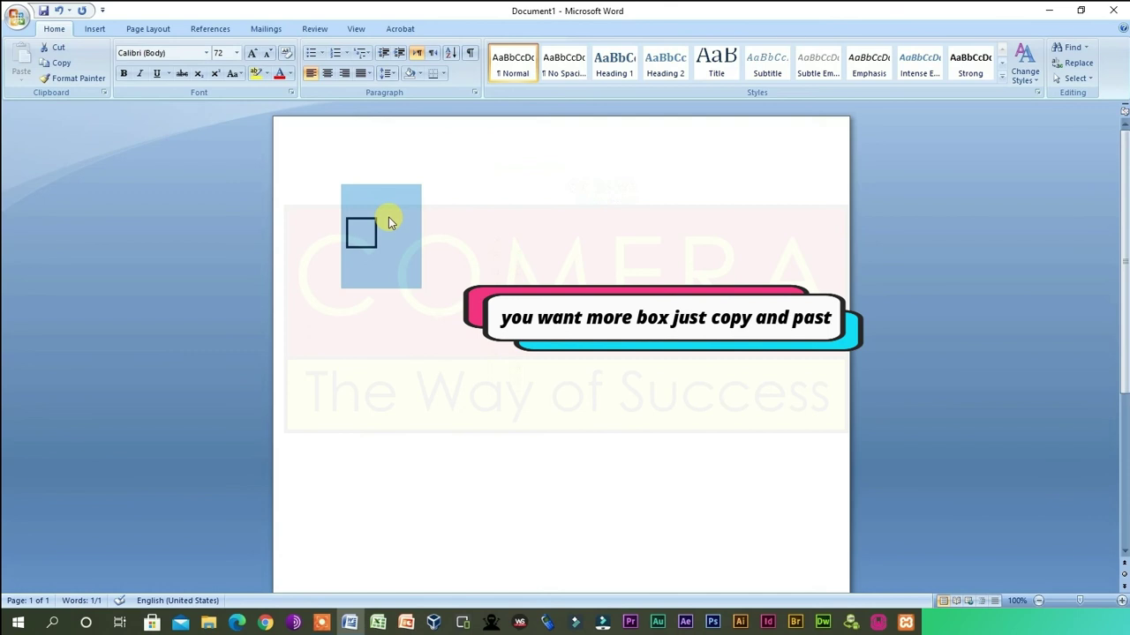
Paste a second square after the first, then select and delete everything on the page.
right_click(480, 215)
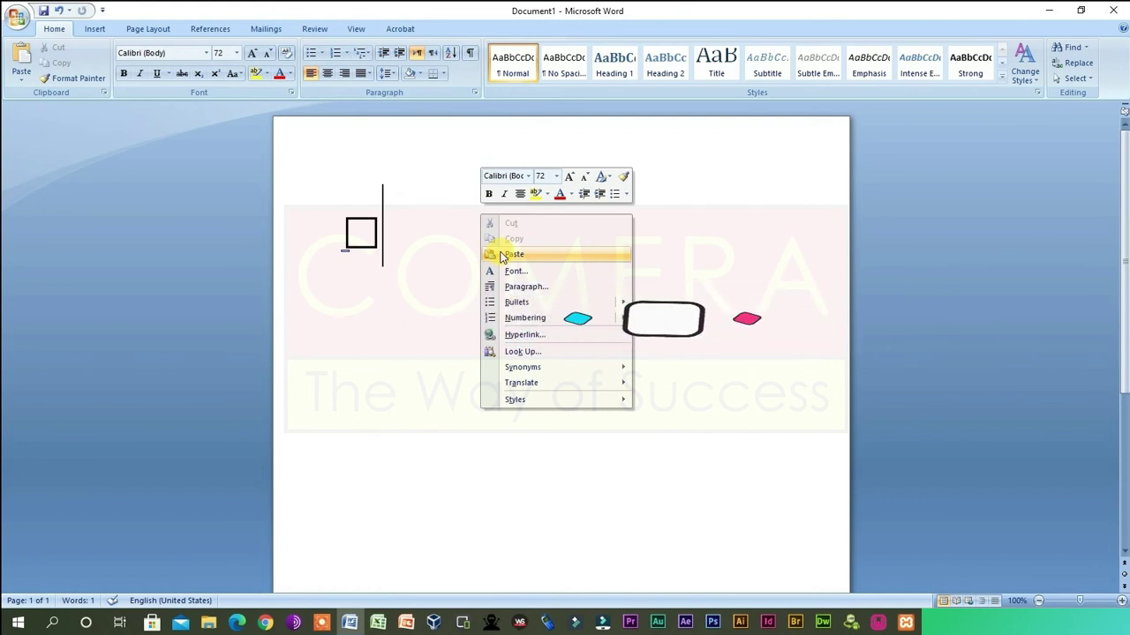
left_click(500, 255)
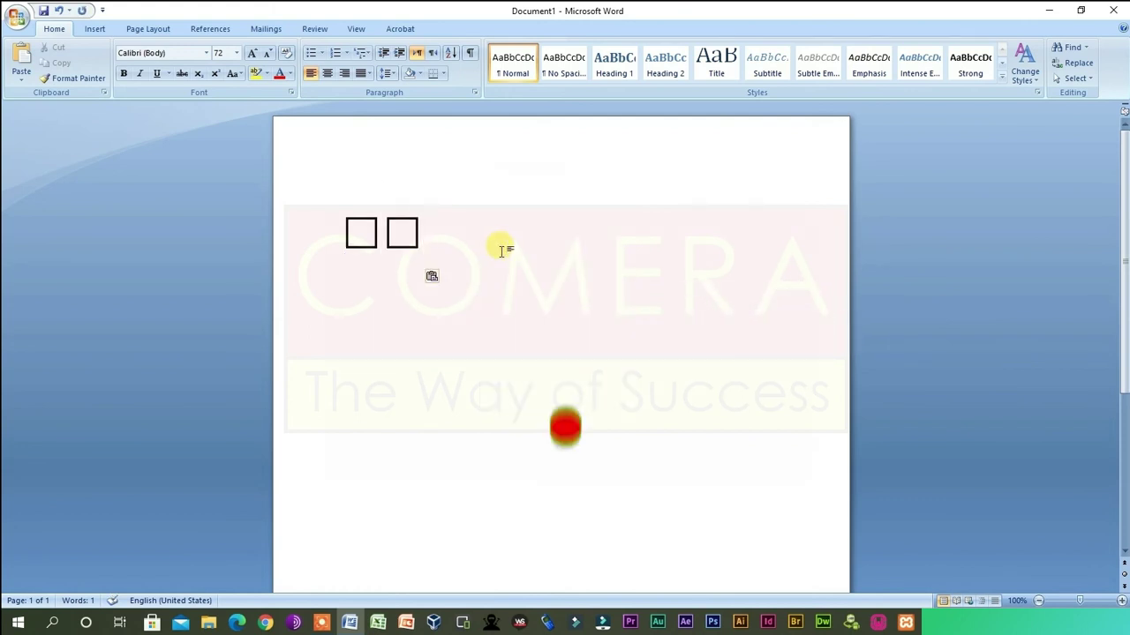
key("ctrl+a")
key("Delete")
Create double-struck A and a from \doubleA and \doublea, then delete both.
type("\\")
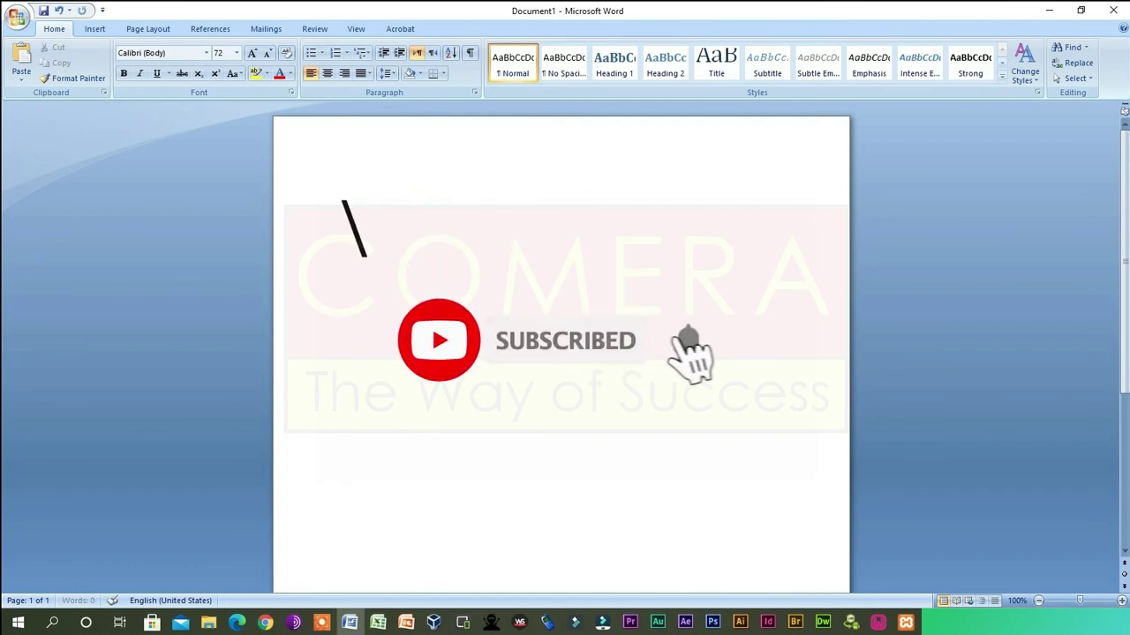
type("d")
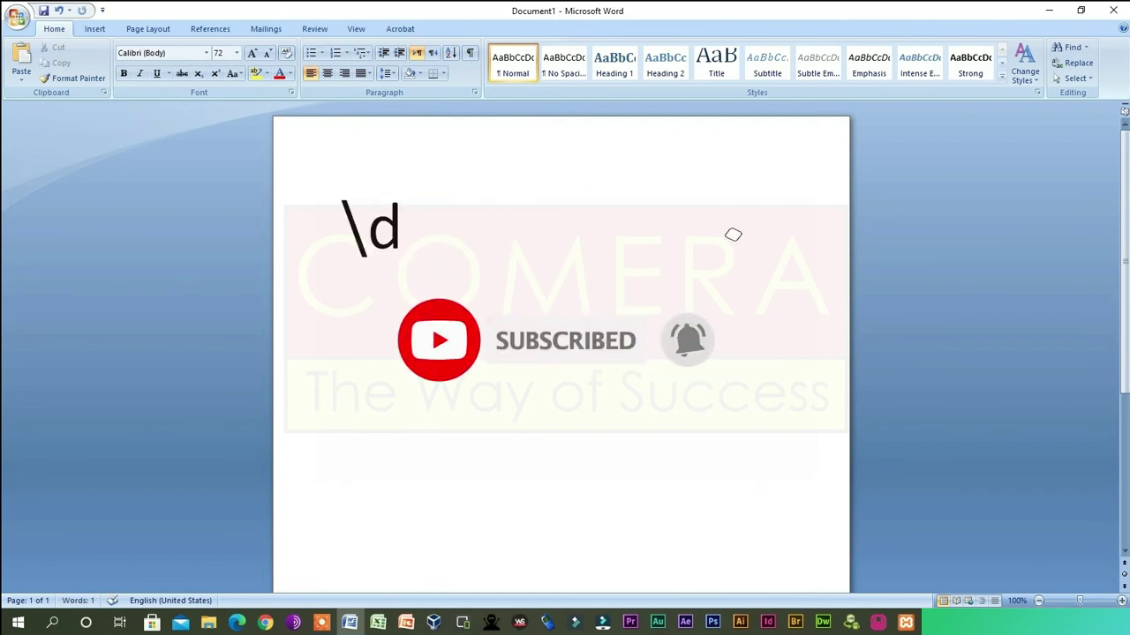
type("oubl")
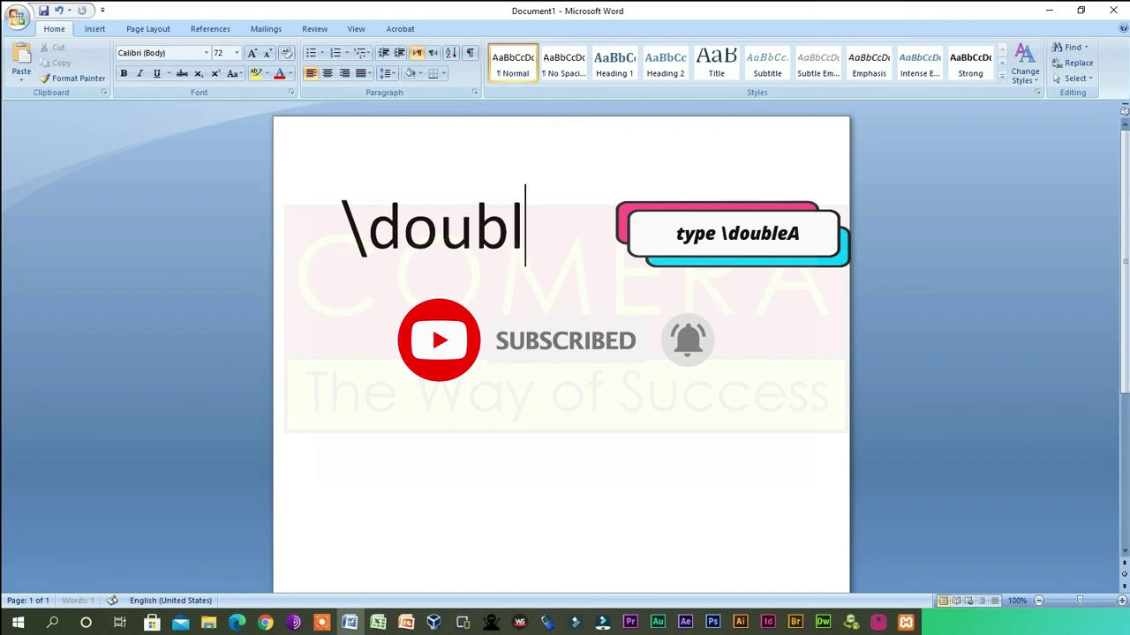
type("eA")
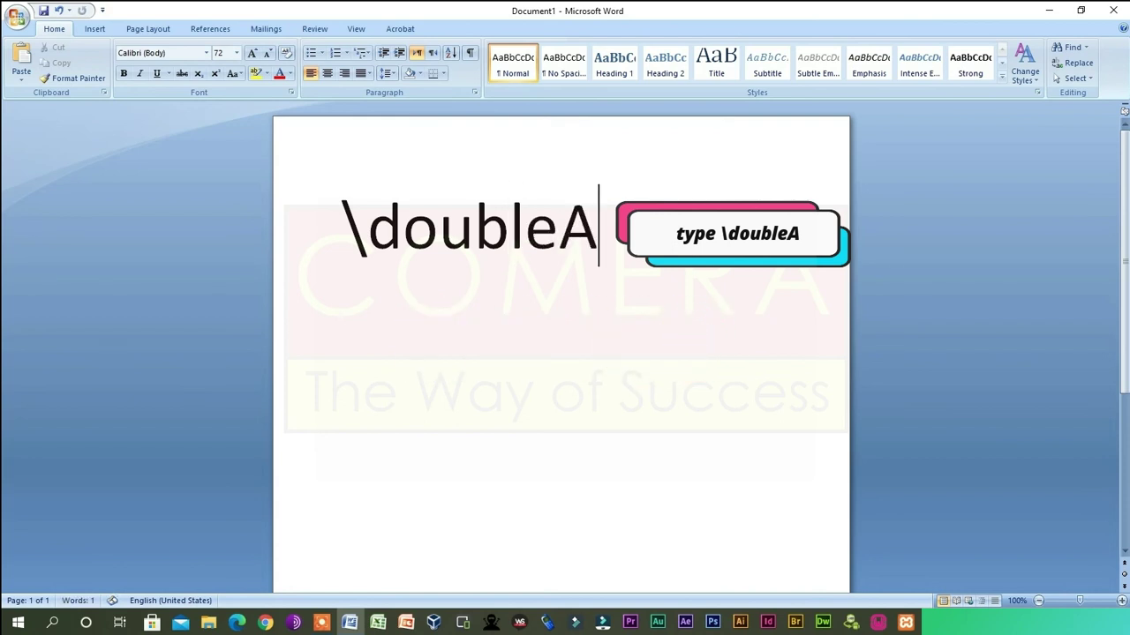
key("Return")
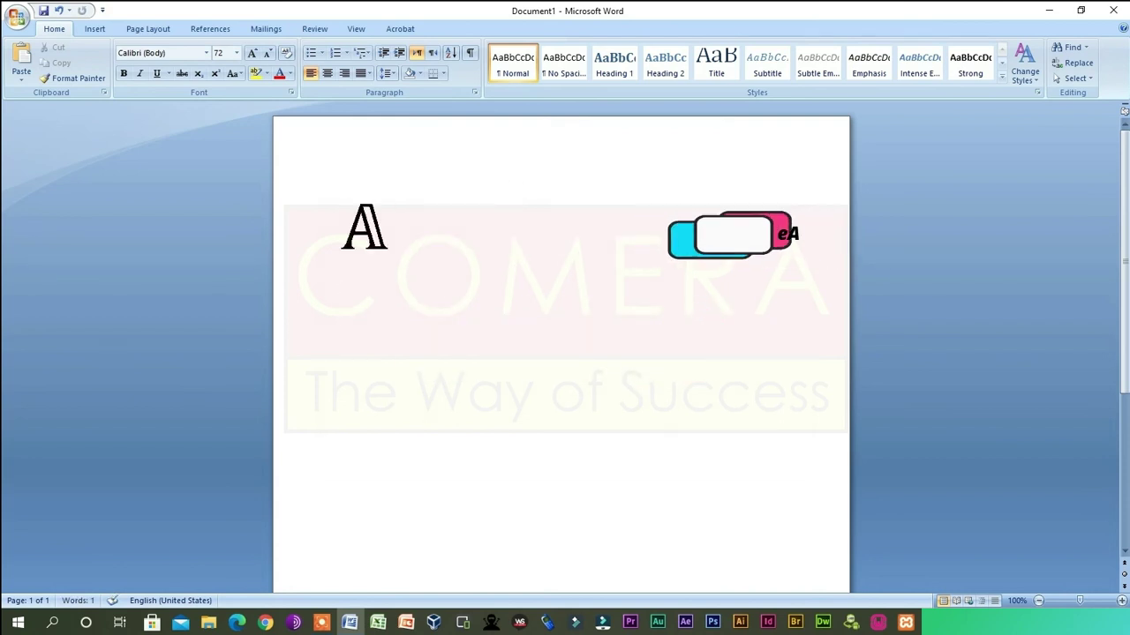
type("\\")
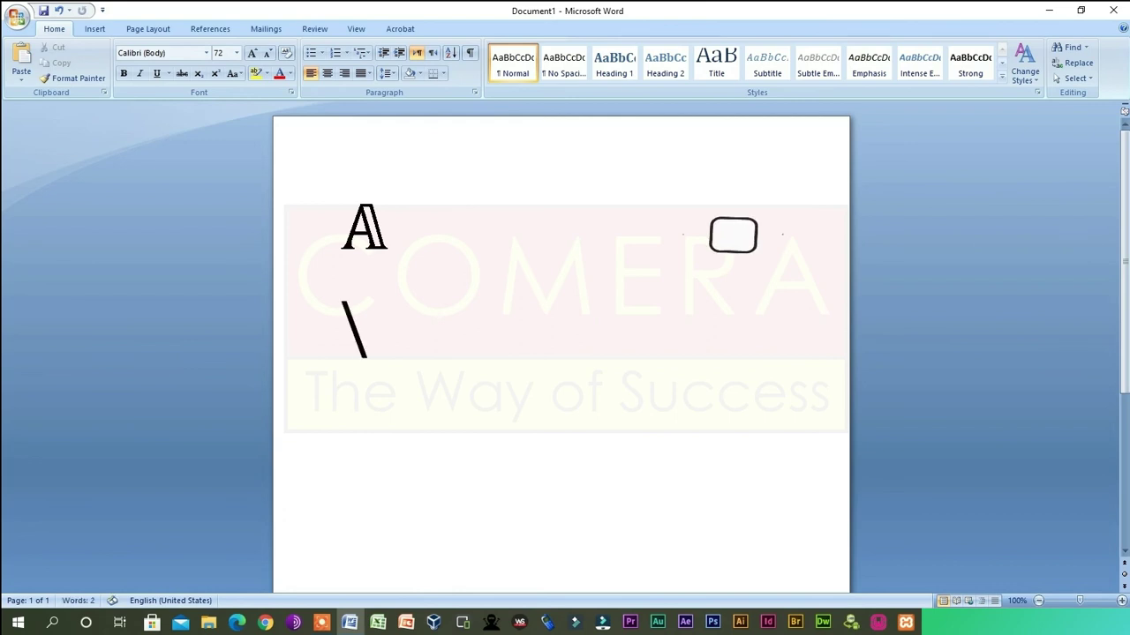
type("dou")
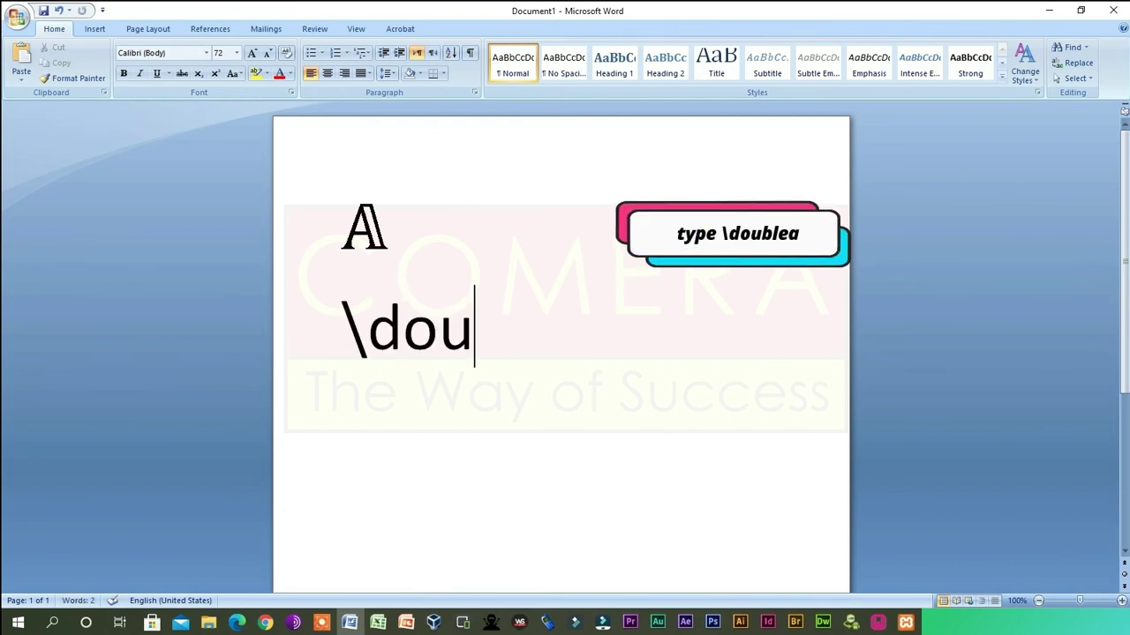
type("blea")
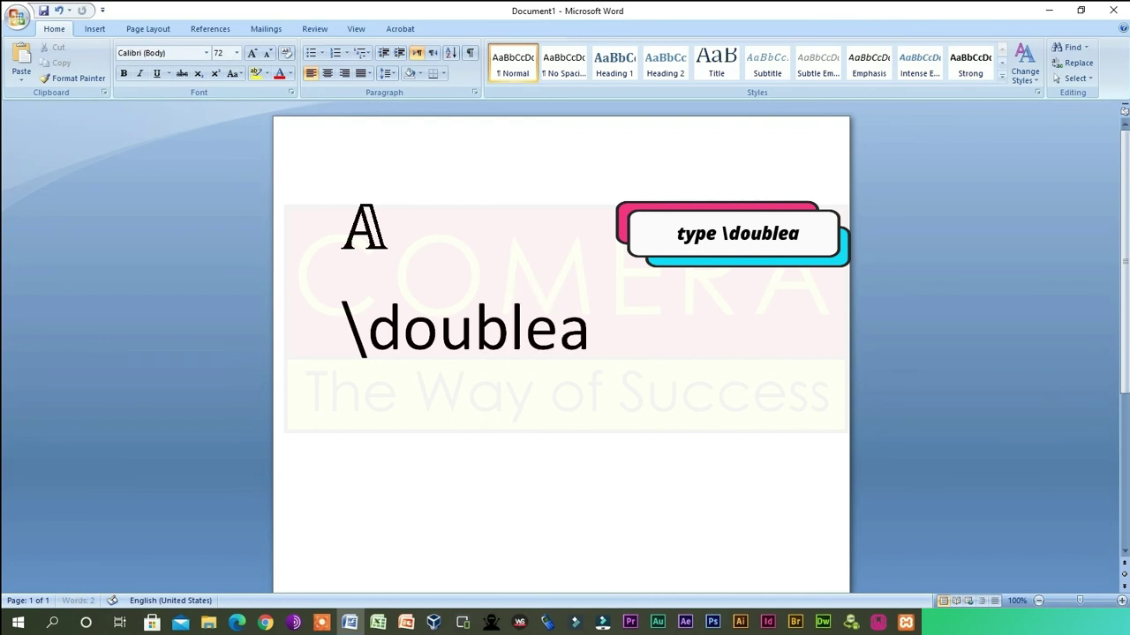
key("Return")
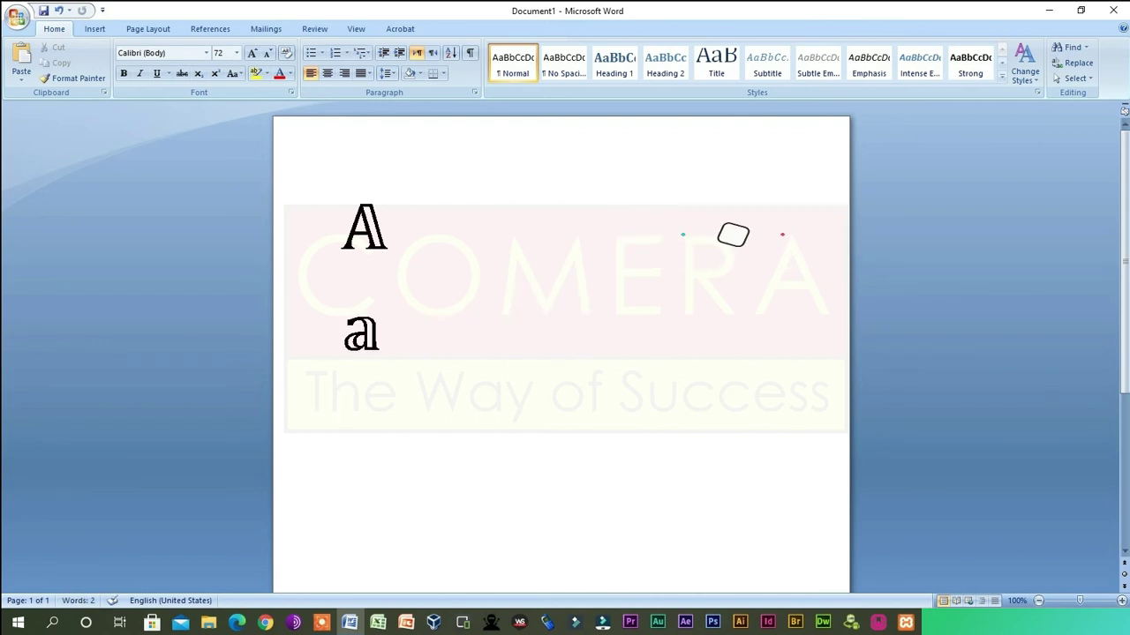
key("ctrl+a")
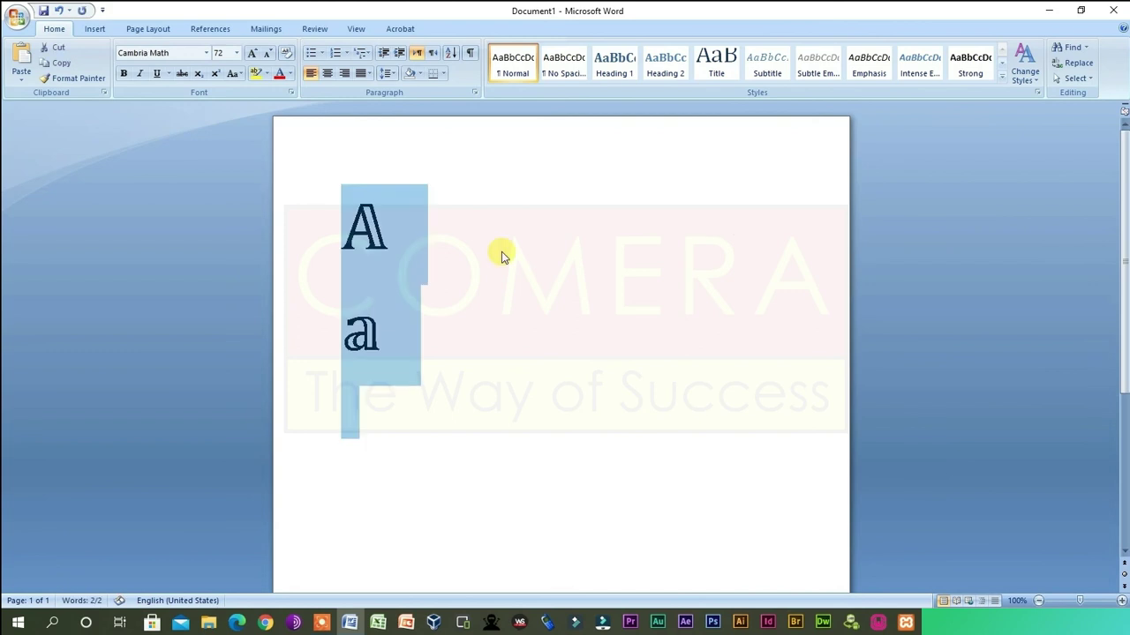
key("Delete")
Create Fraktur A and a on separate lines from \frakturA and \fraktura, then select all.
type("\\")
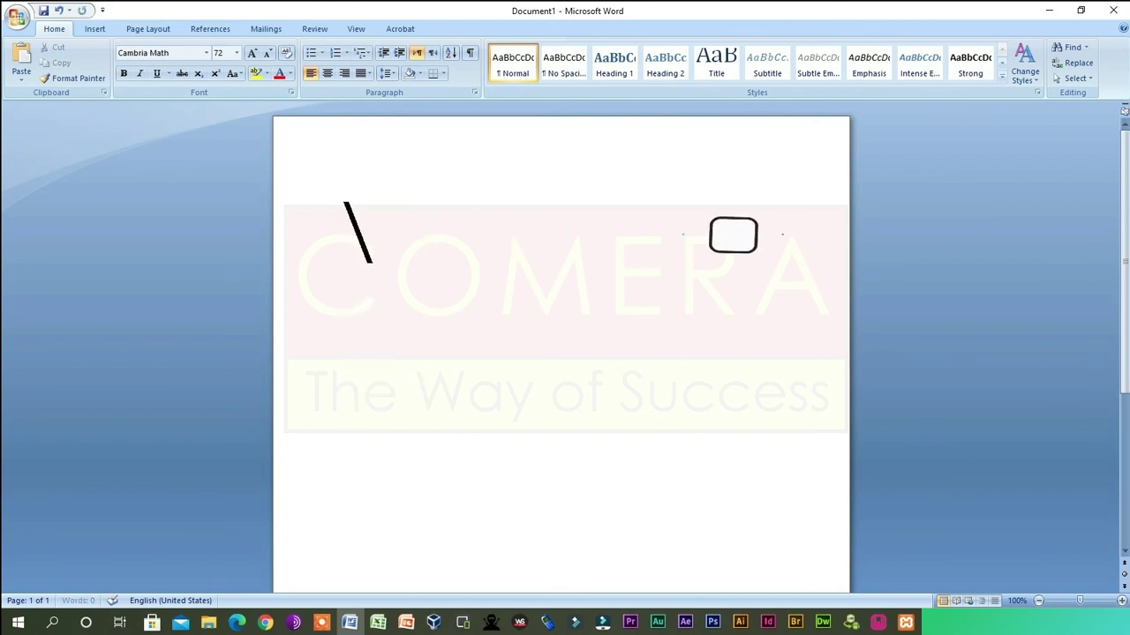
type("f")
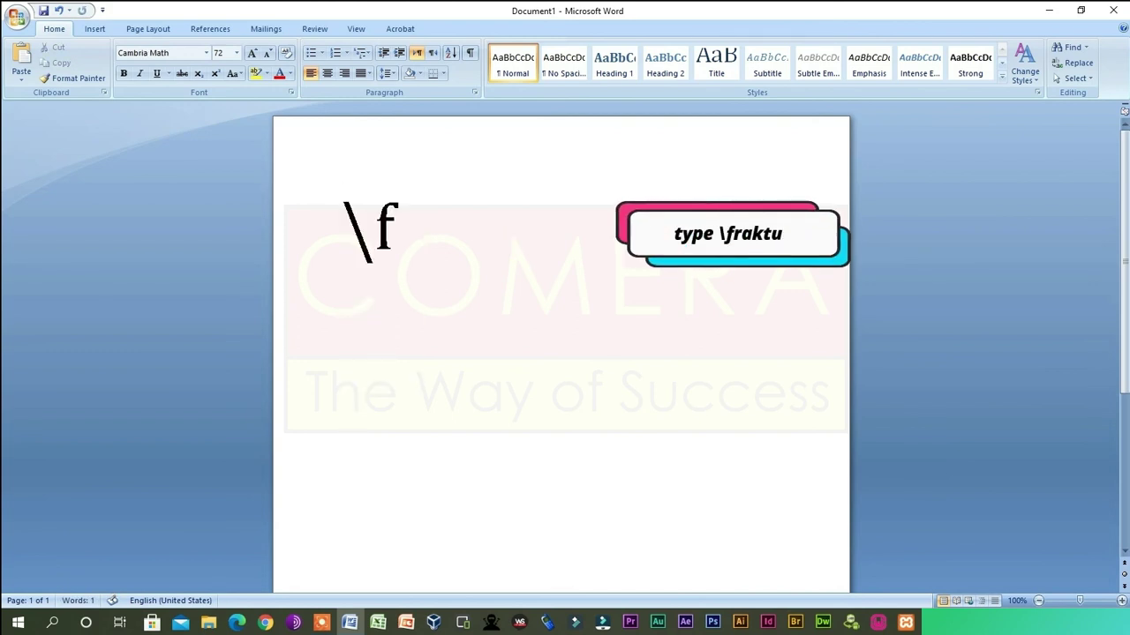
type("ra")
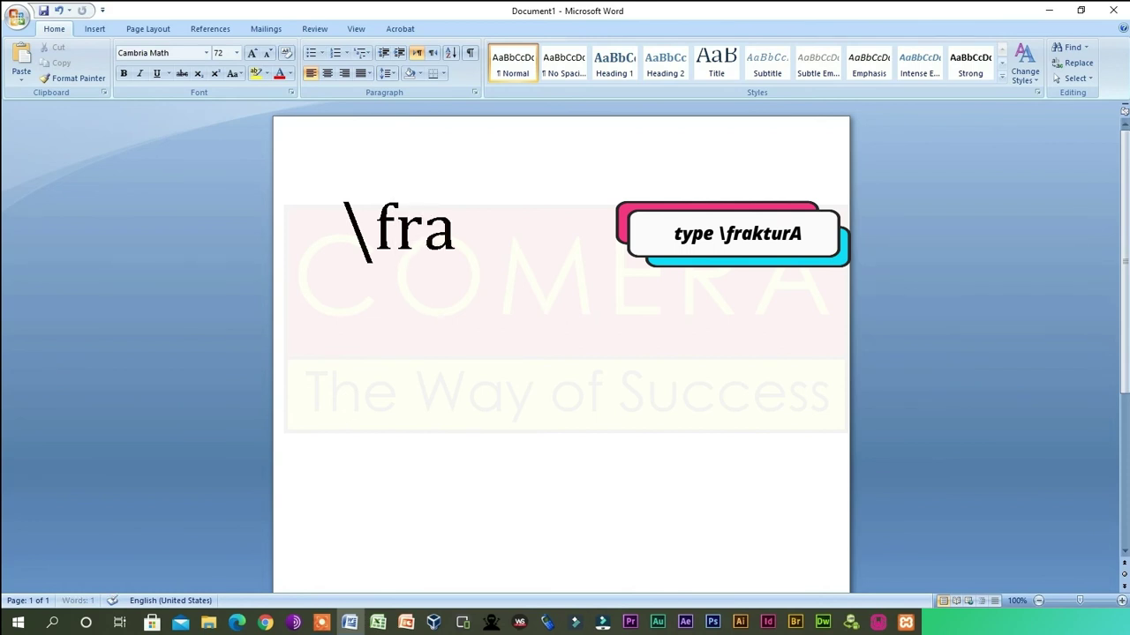
type("kt")
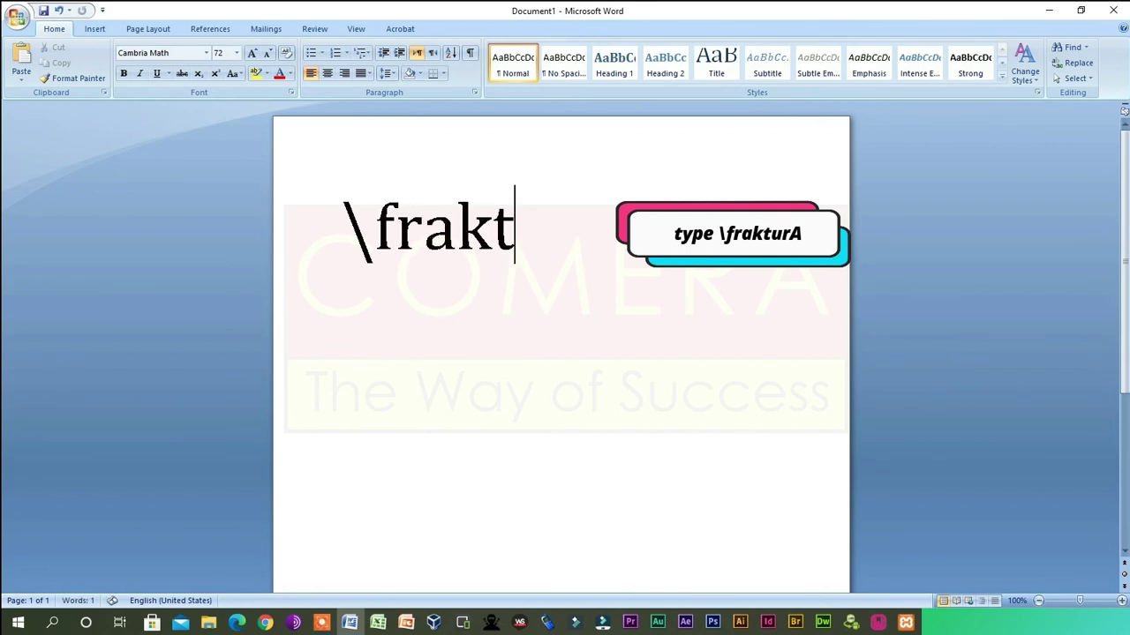
type("ur")
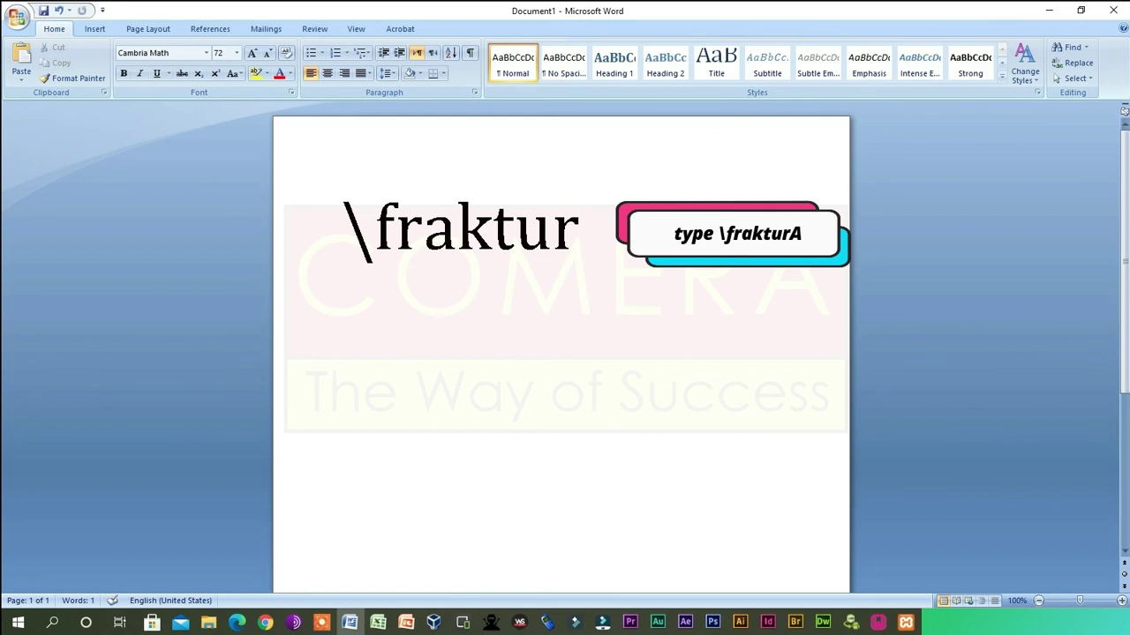
type("A")
key("space")
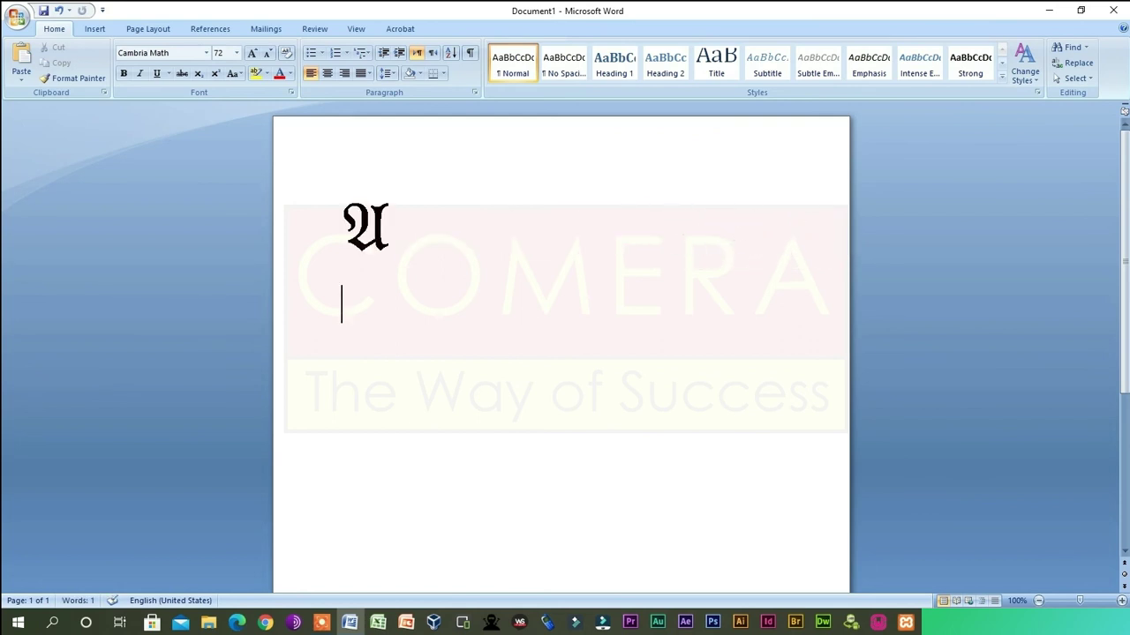
key("Return")
type("\\fra")
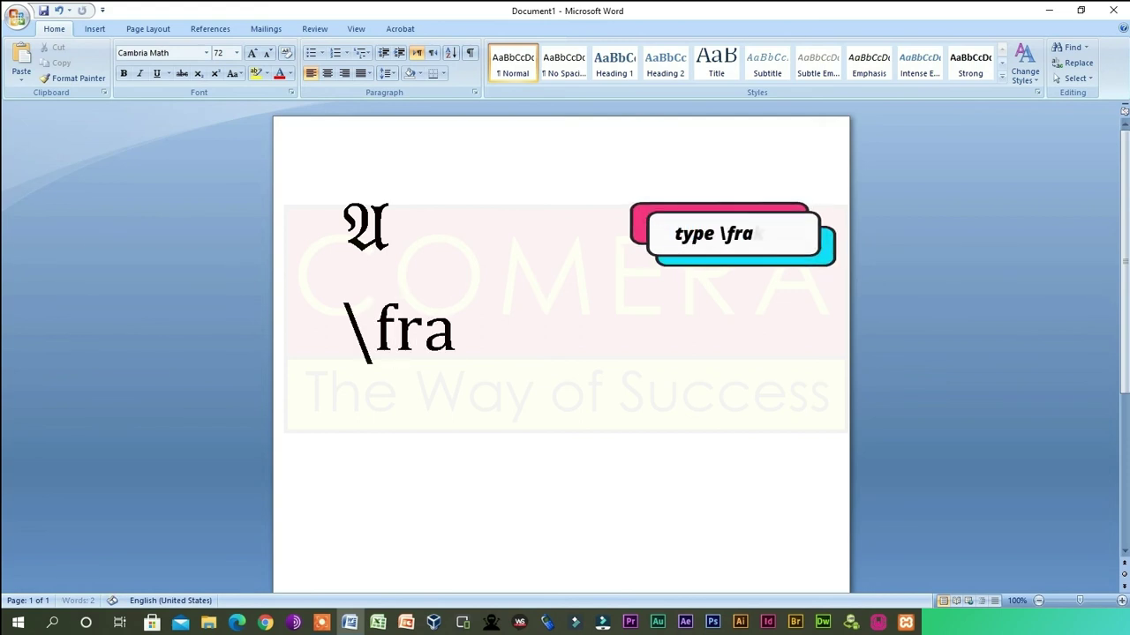
type("kt")
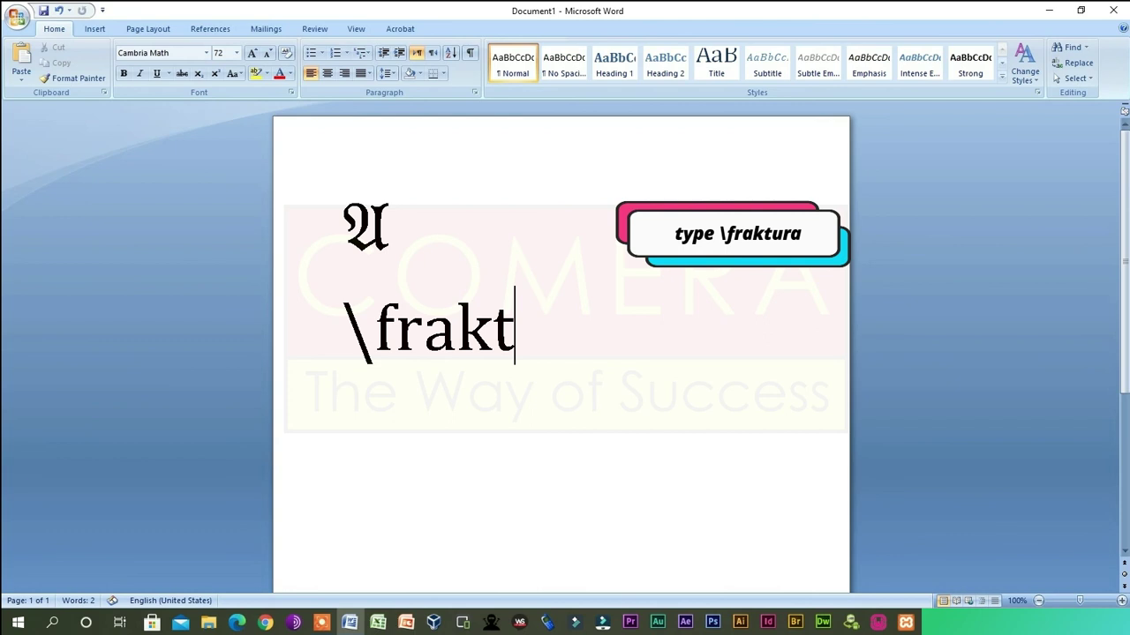
type("u")
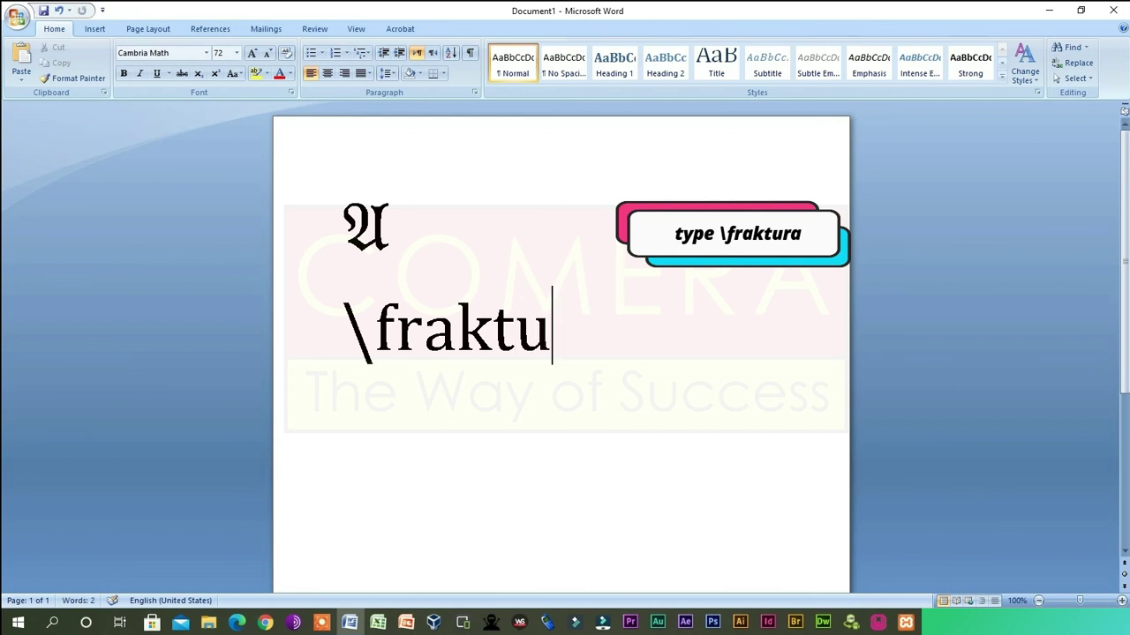
type("r")
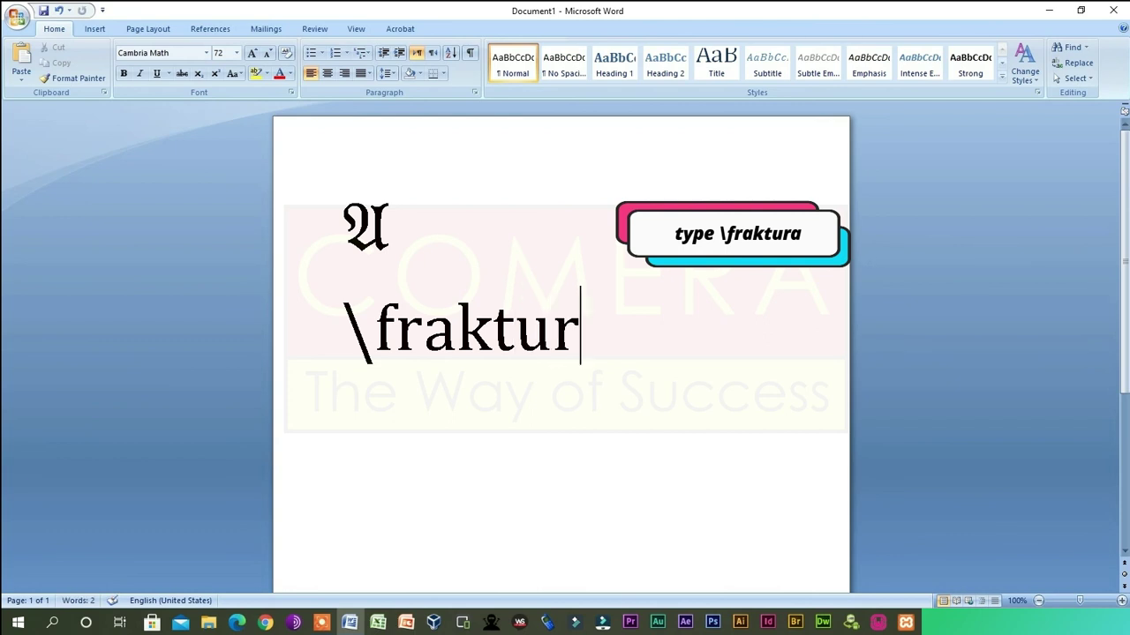
type("a")
key("Return")
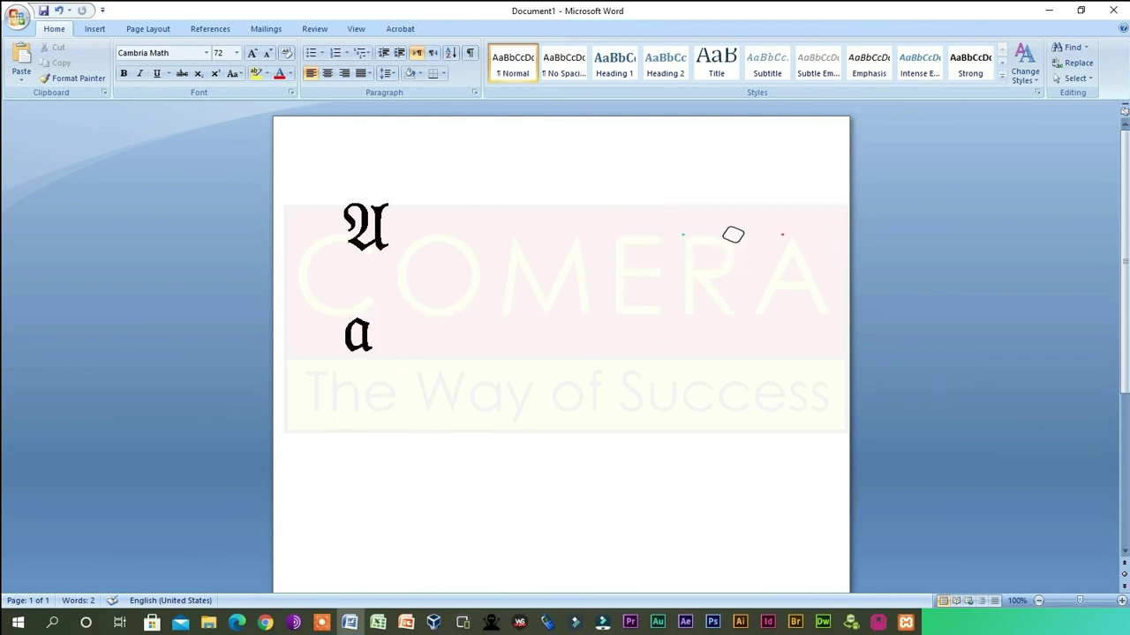
key("ctrl+a")
Clear the page, convert \scriptA and \scripta into script A and a on separate lines, and select both.
key("Delete")
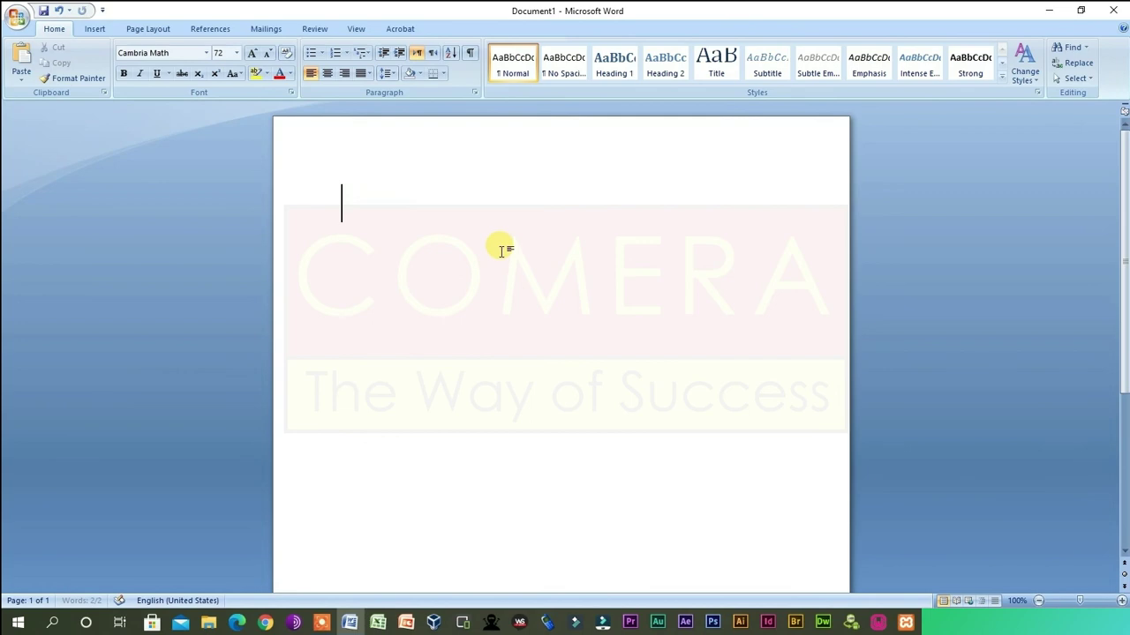
type("\\")
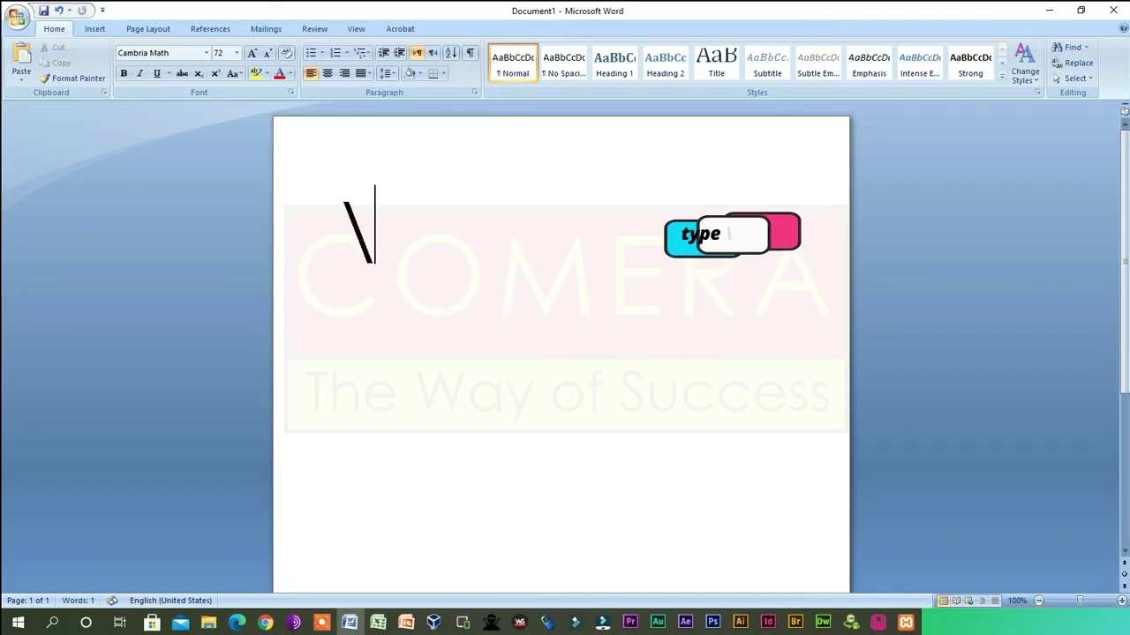
type("scri")
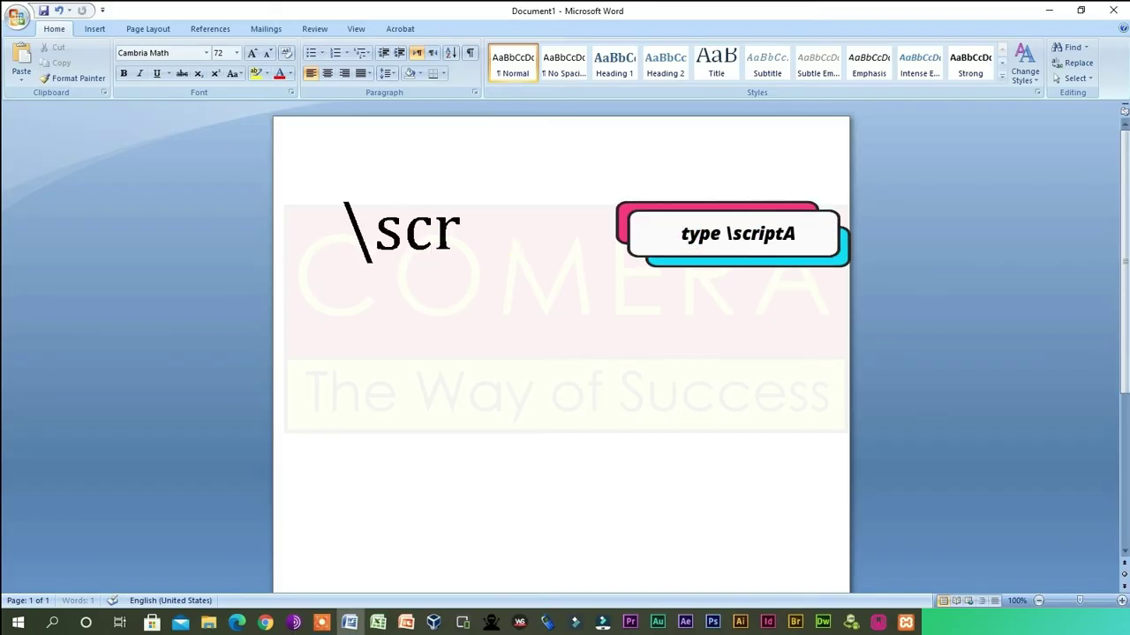
type("pt")
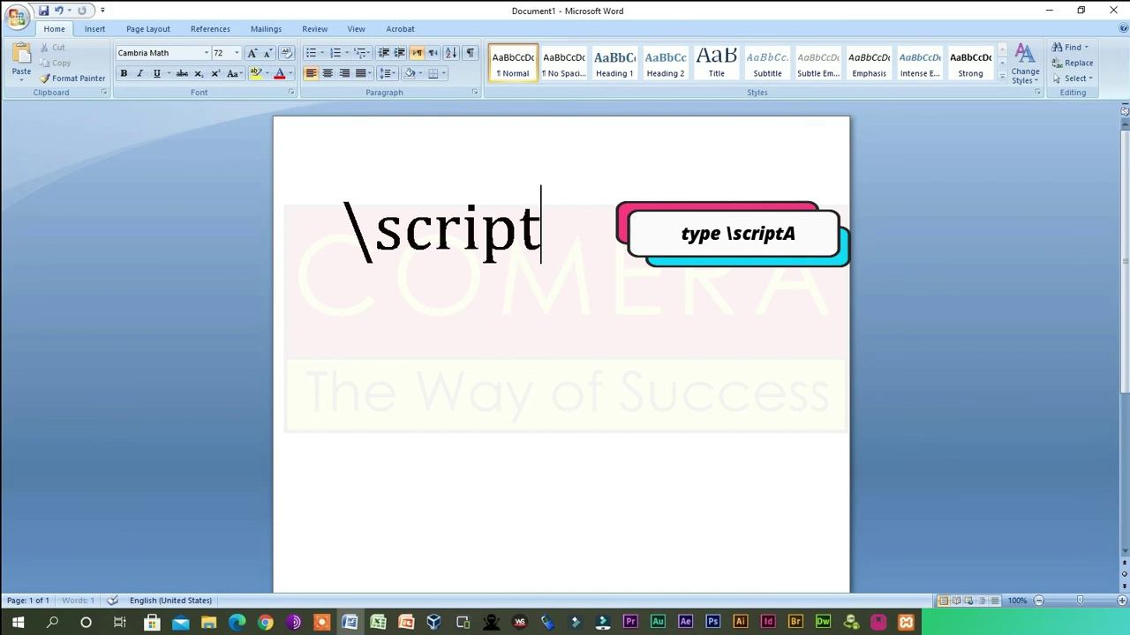
type("A")
key("space")
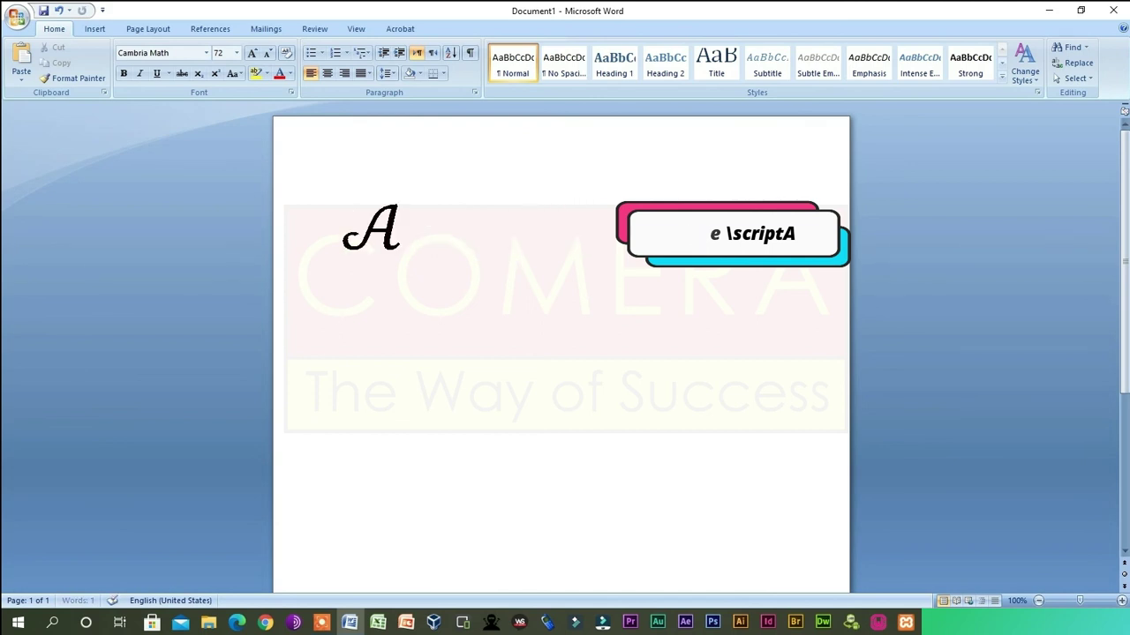
key("Return")
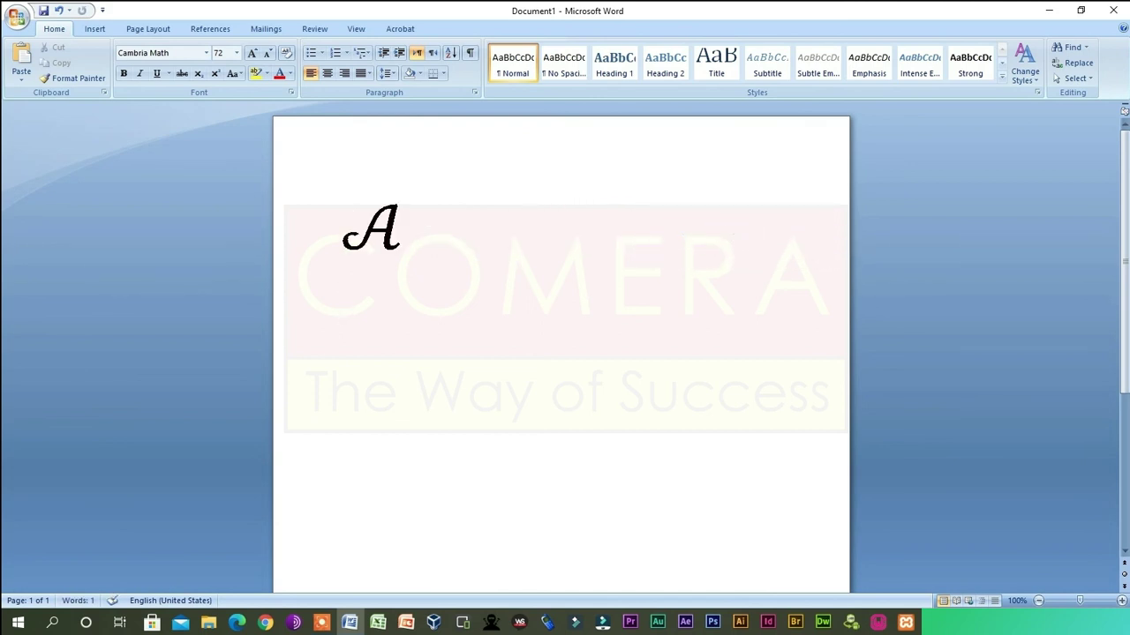
type("\\")
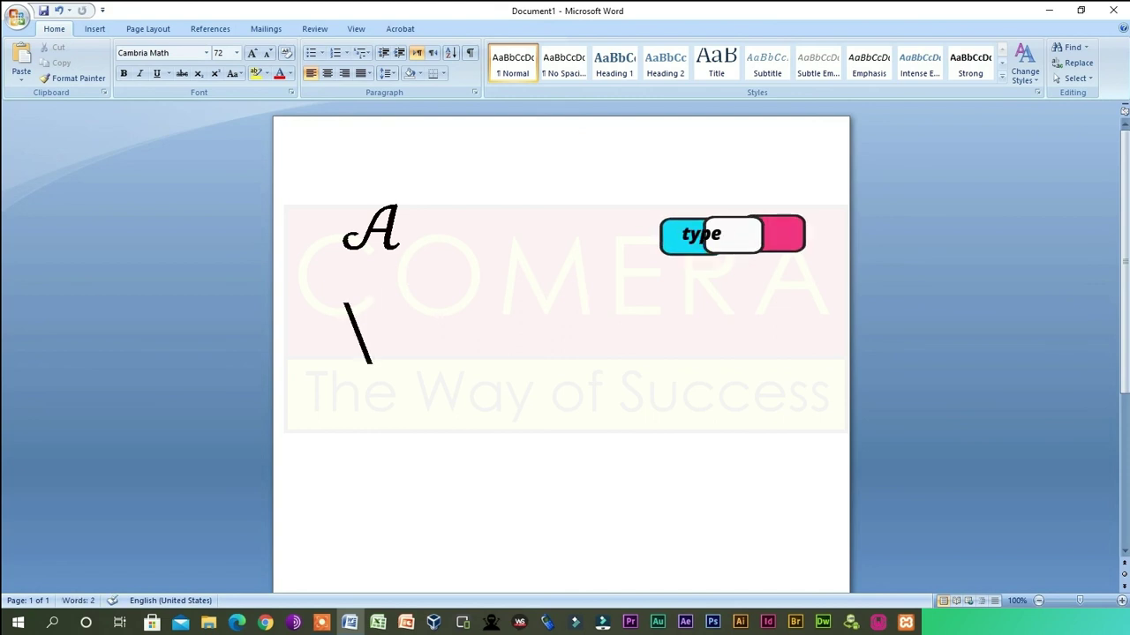
type("scr")
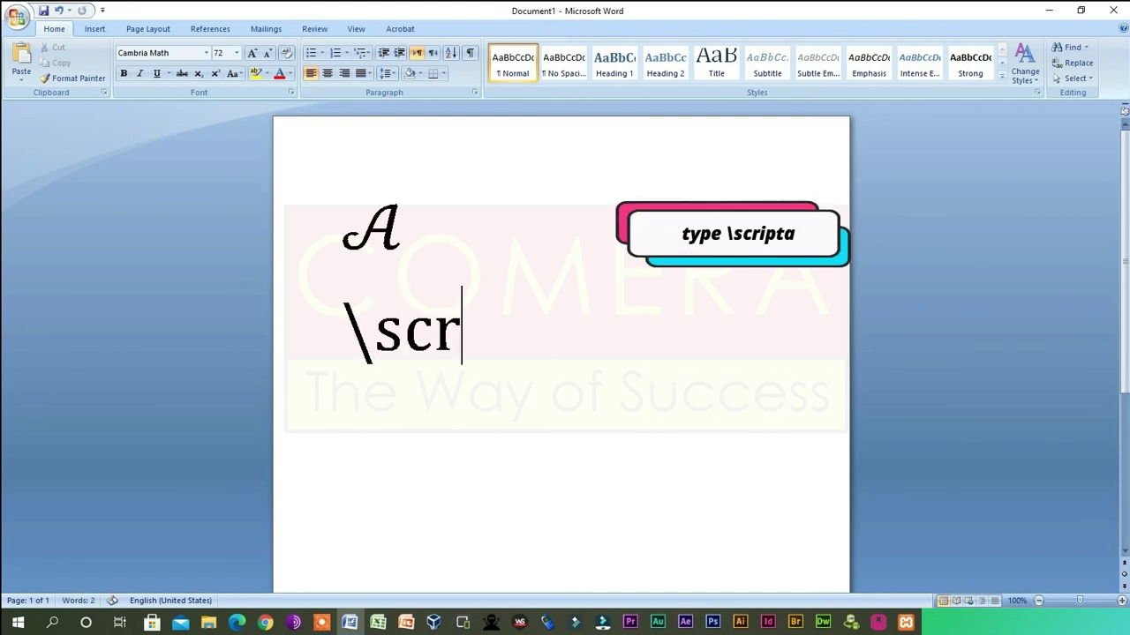
type("ipta")
key("space")
key("Return")
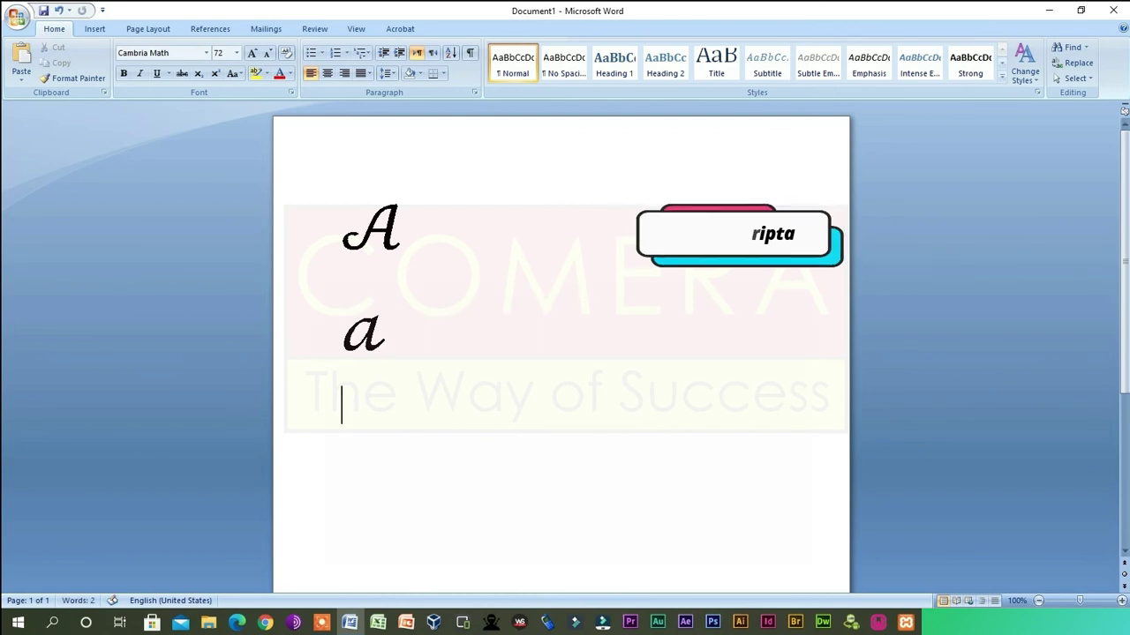
key("ctrl+a")
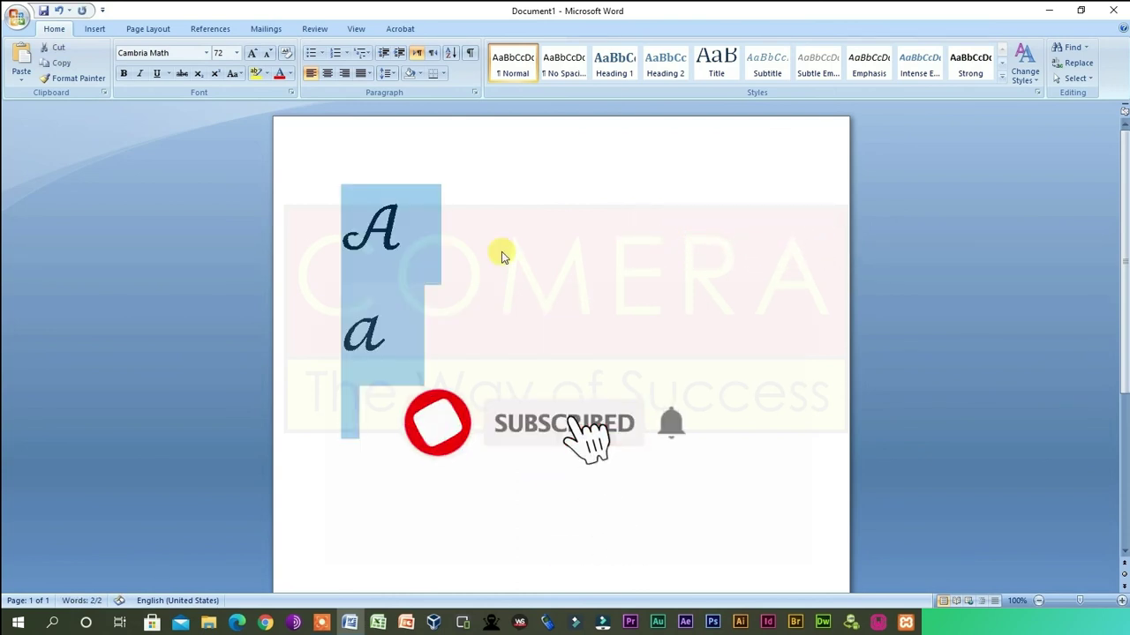
Delete the script letters, expand =rand(1,2) into a sample paragraph, then clear the page.
key("Delete")
type("rand")
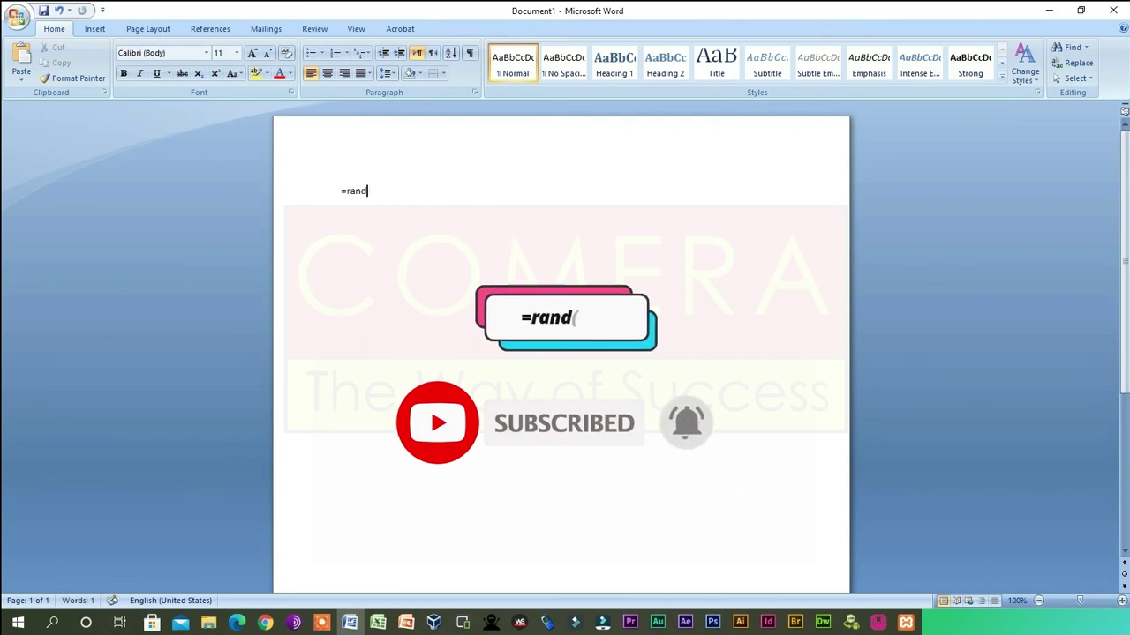
type("(1,")
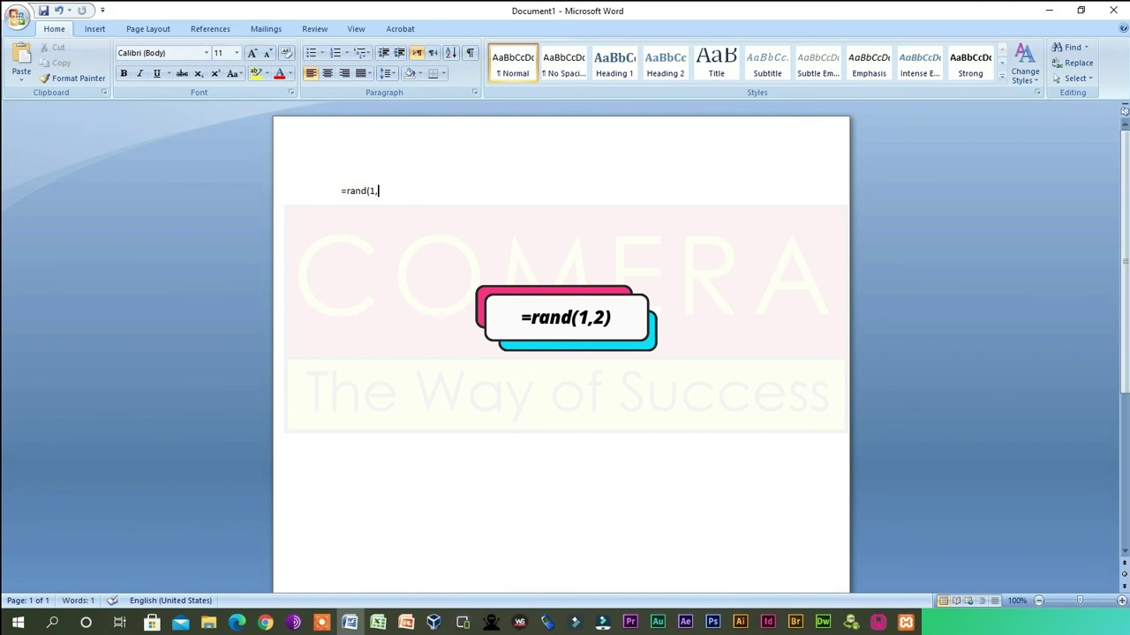
type("2")
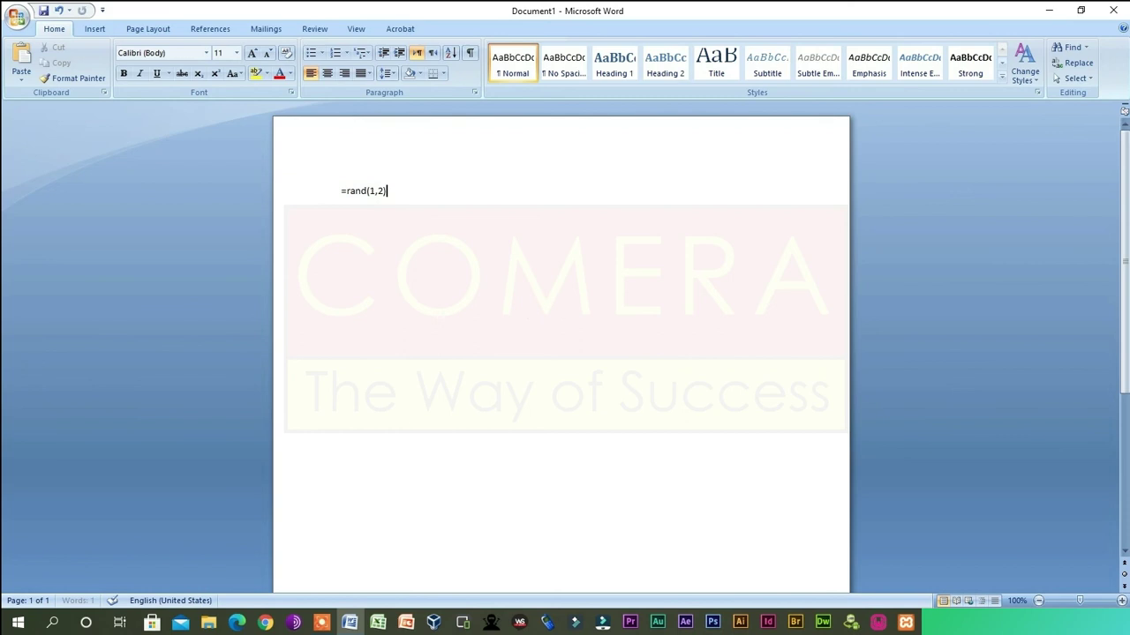
key("Return")
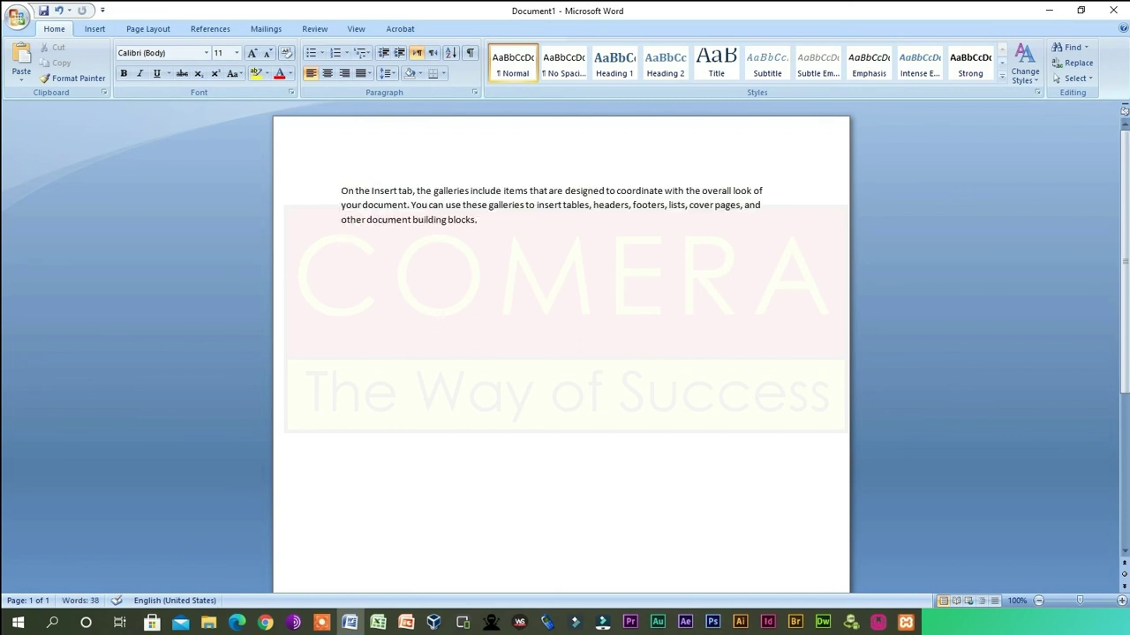
key("ctrl+a")
key("Delete")
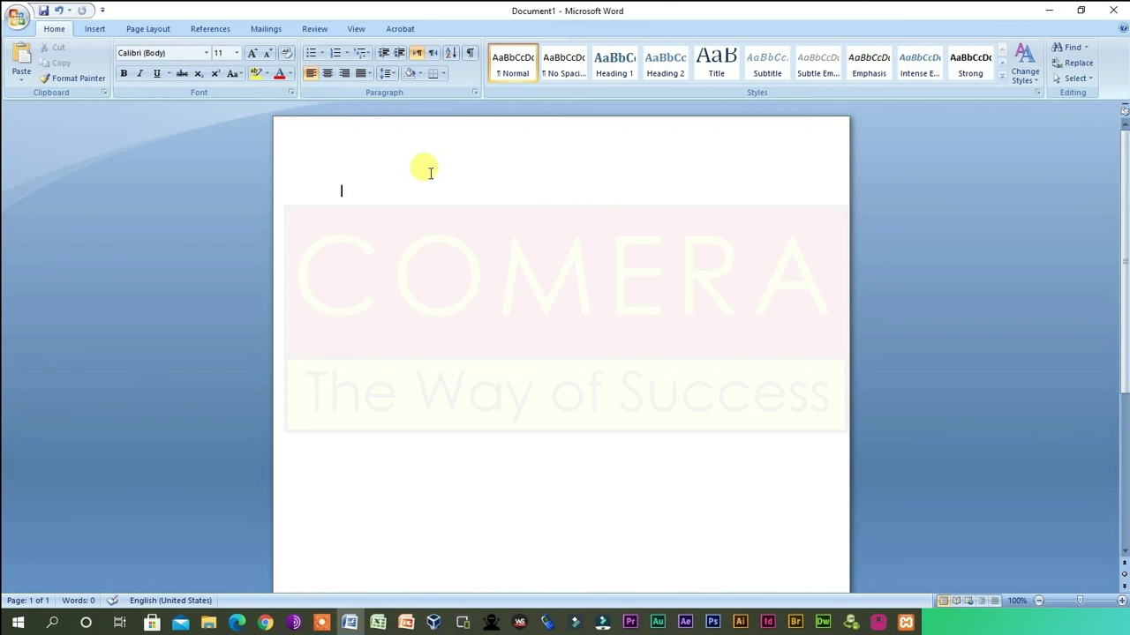
Expand =rand(2,3) into sample paragraphs, then delete the generated text.
type("=rand(2,")
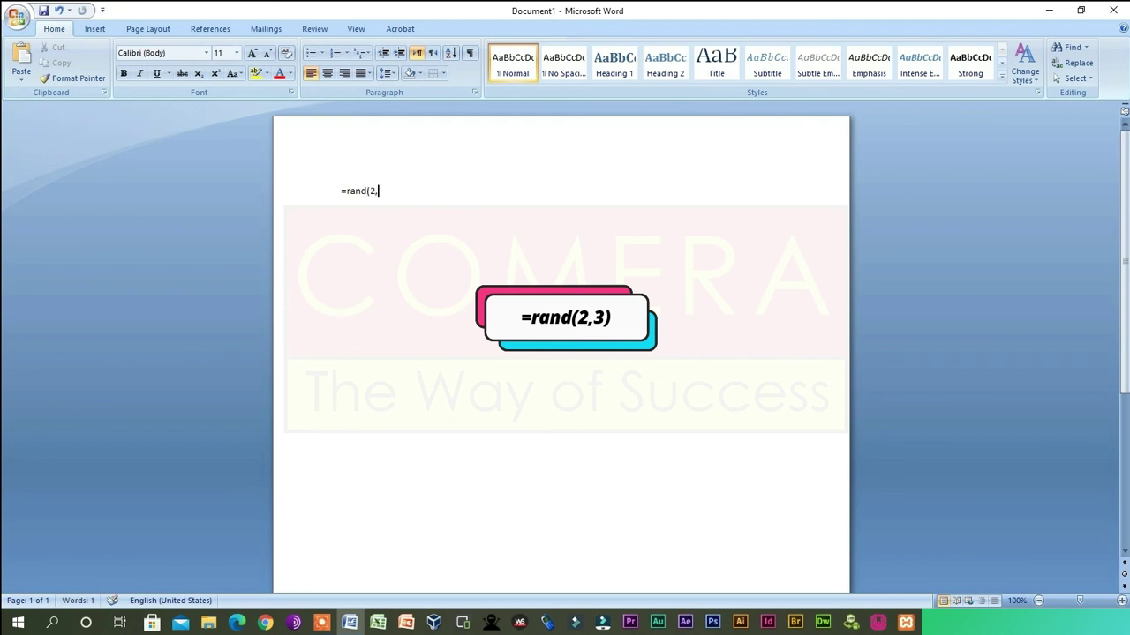
type(")")
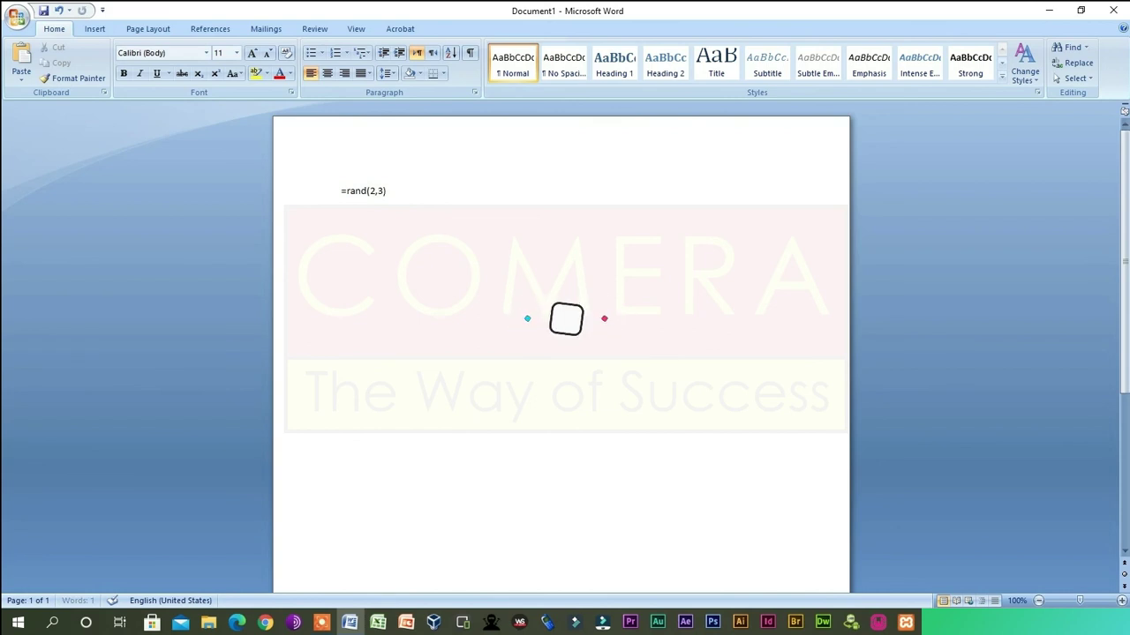
key("Return")
key("ctrl+a")
key("Delete")
Expand =rand() into three sample paragraphs, then delete them.
type("=")
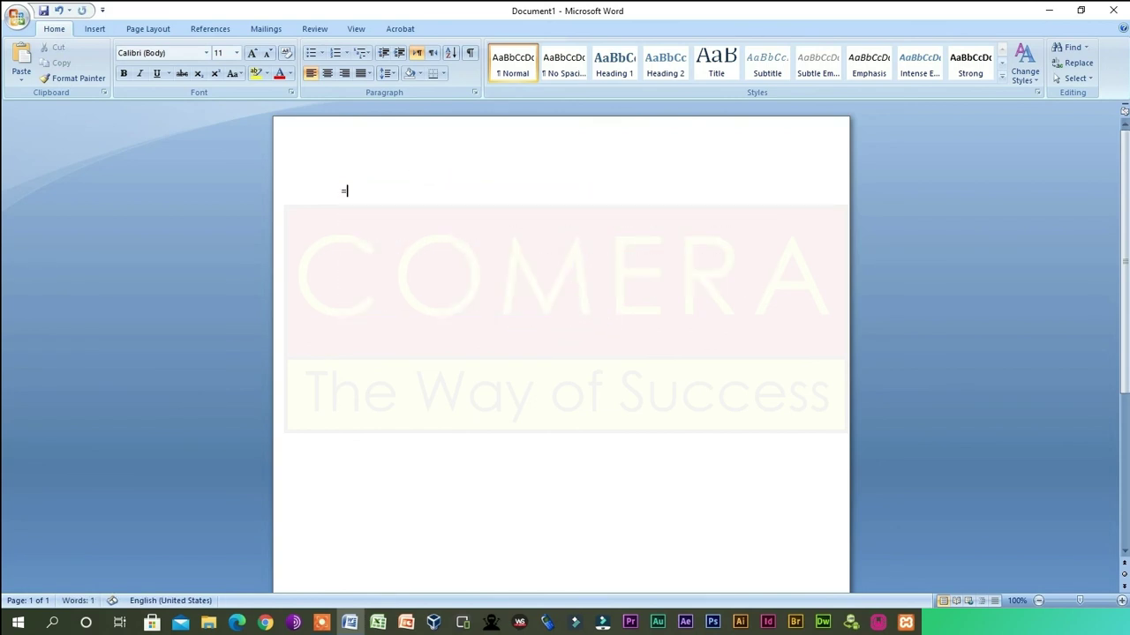
type("rand(")
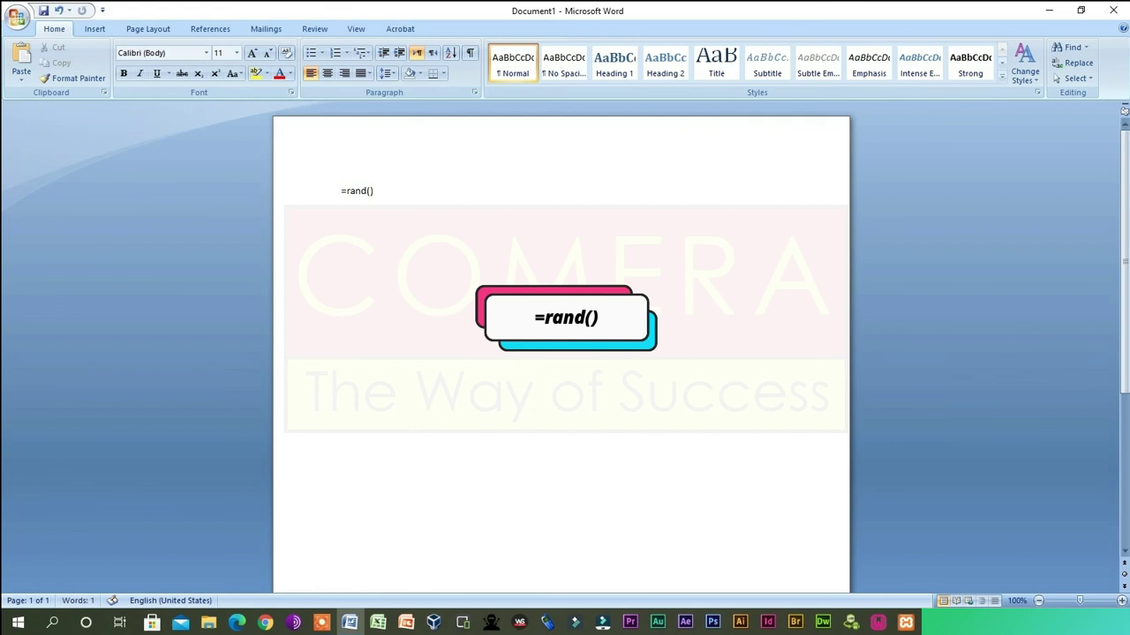
key("Return")
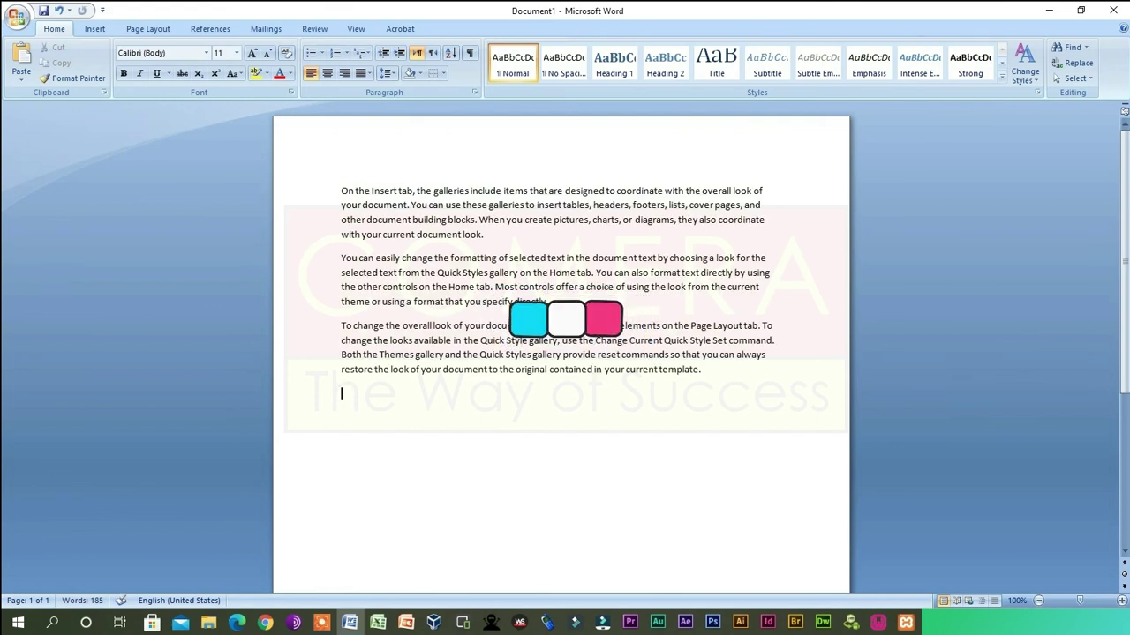
key("ctrl+a")
key("Delete")
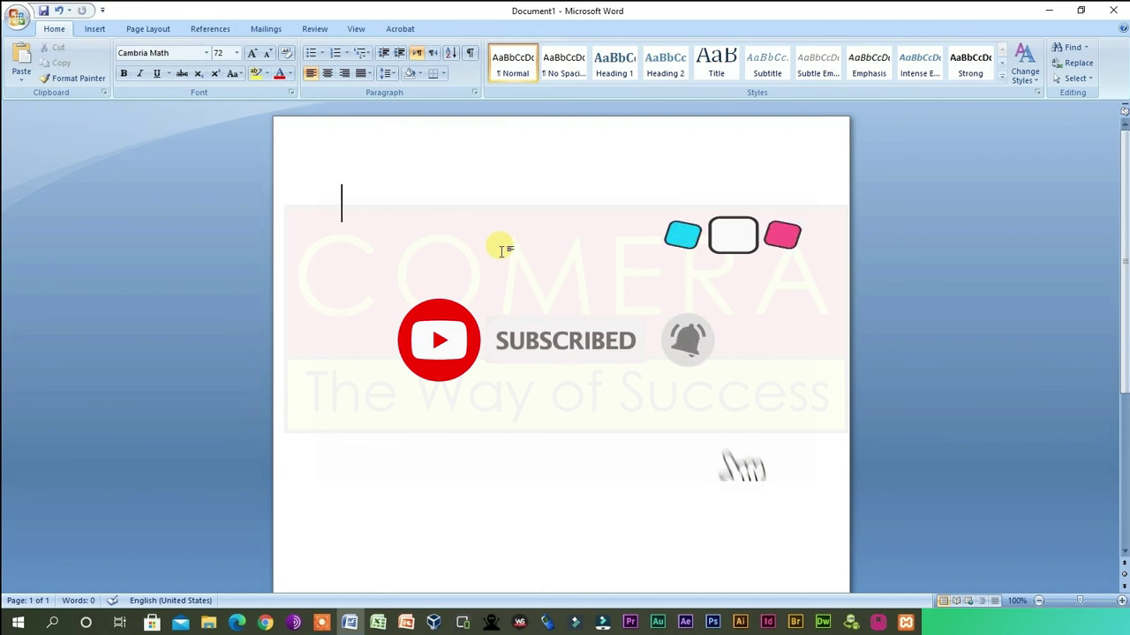
Insert a {=5+5} field and update it so it displays 10.
key("ctrl+F9")
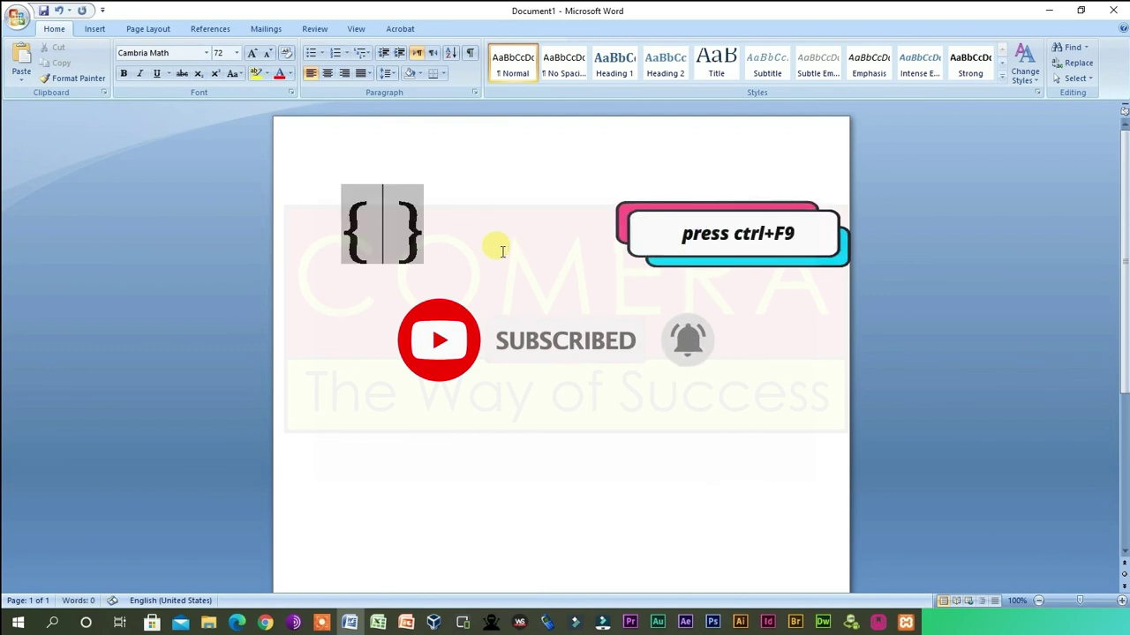
type("= ")
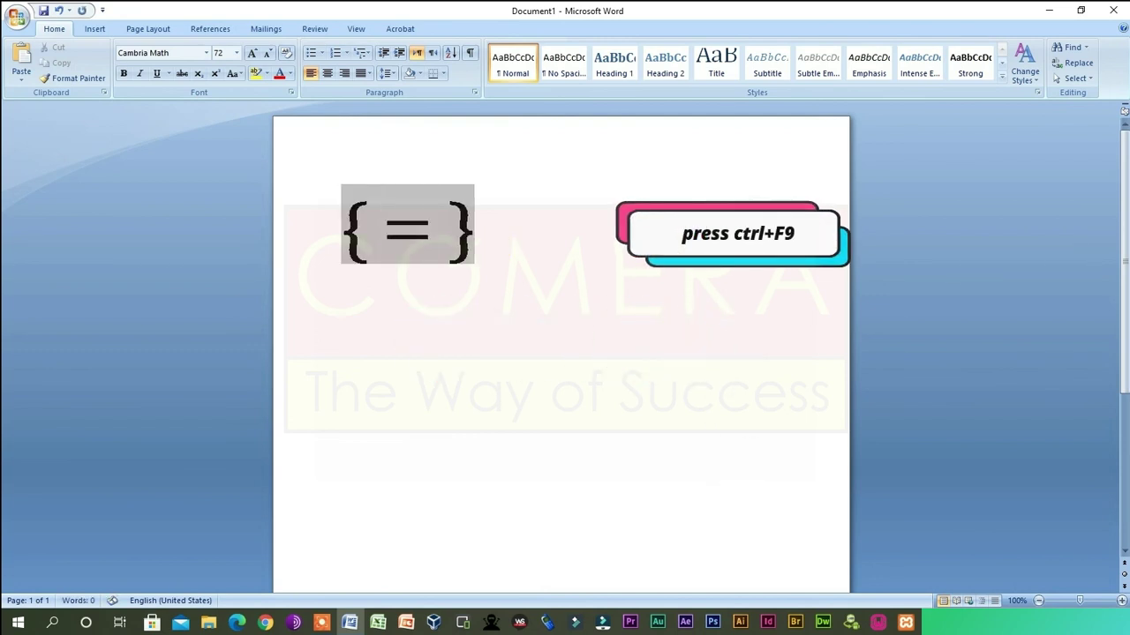
type("5+")
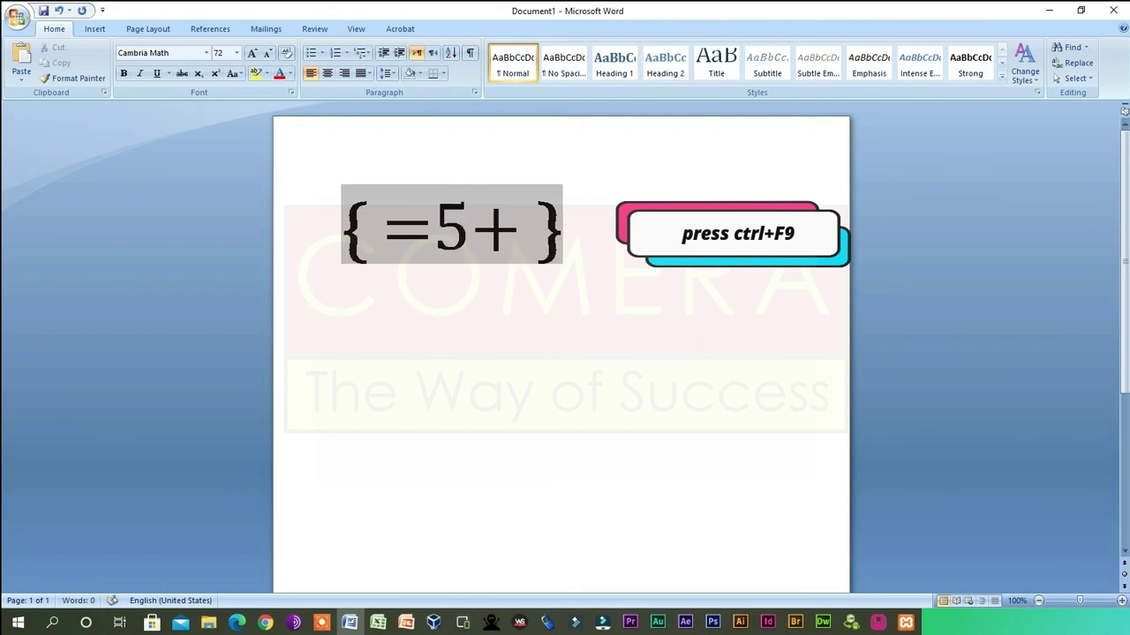
type("5")
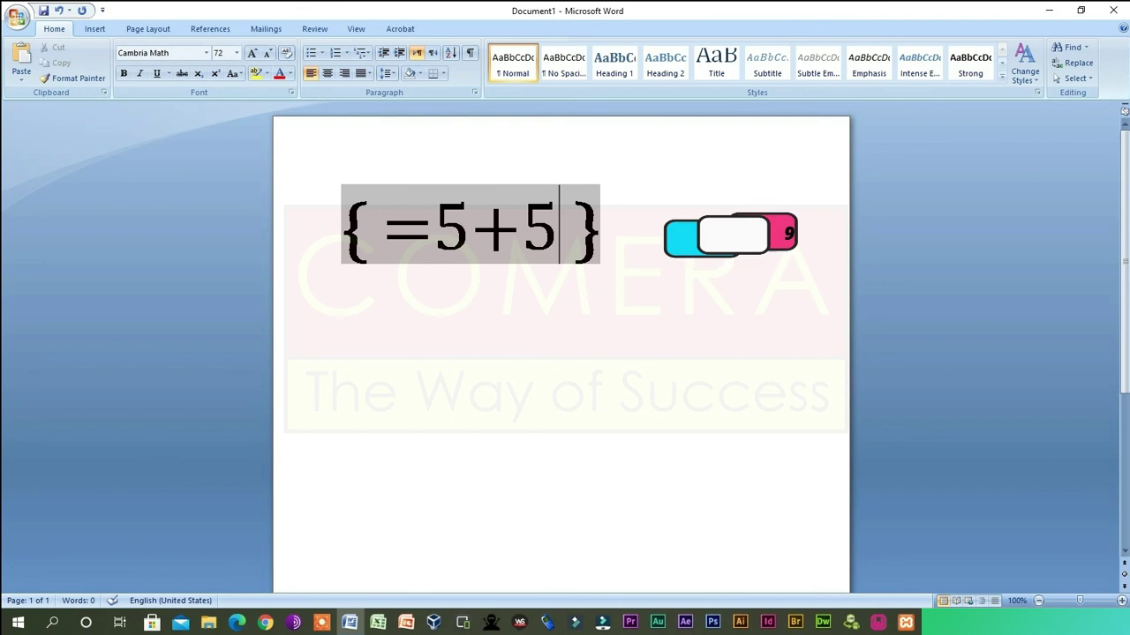
left_click(501, 251)
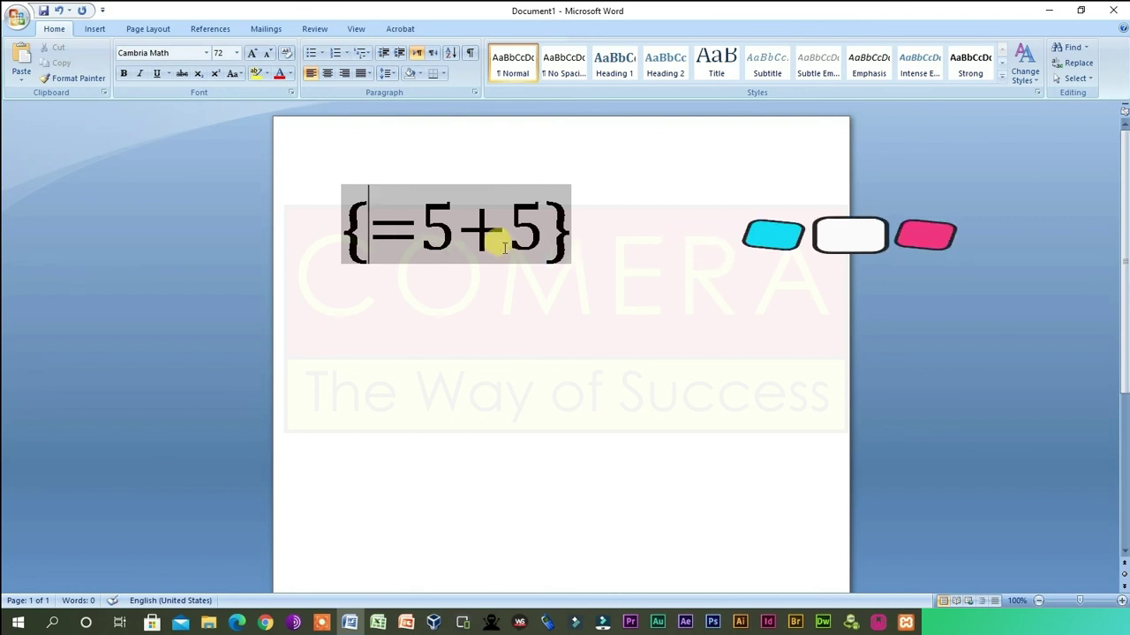
right_click(501, 231)
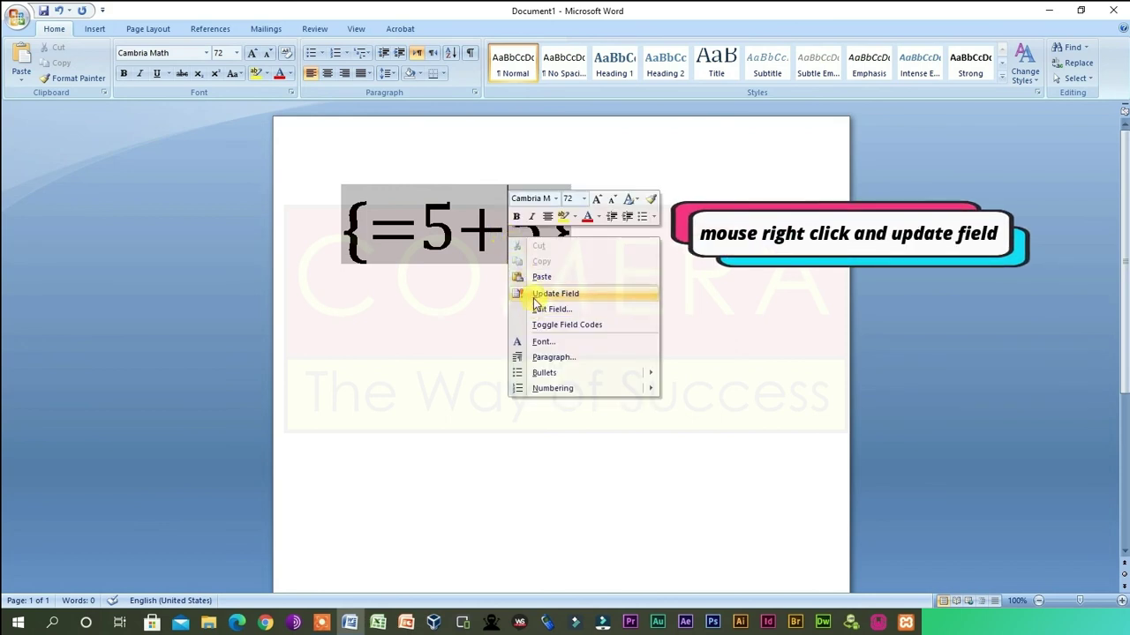
left_click(540, 295)
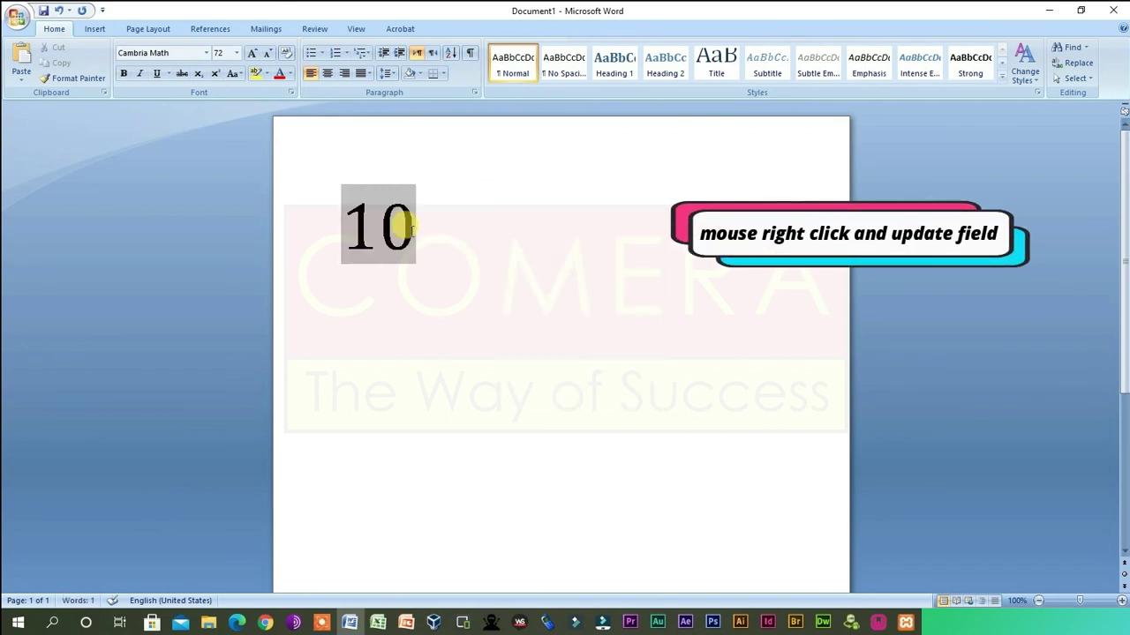
left_click(411, 228)
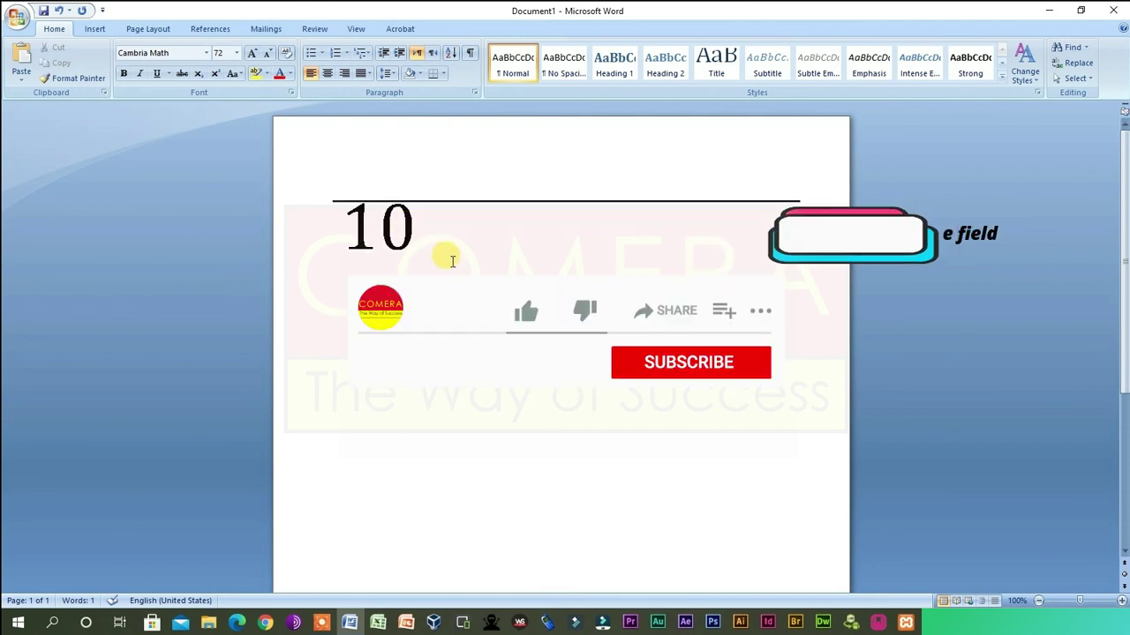
key("BackSpace")
key("BackSpace")
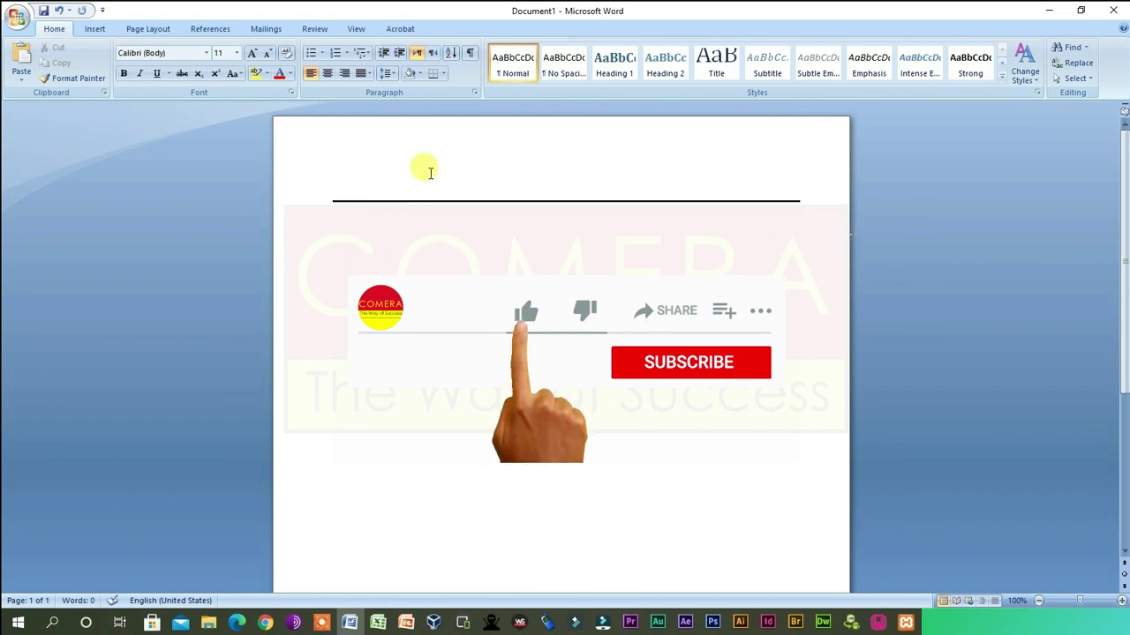